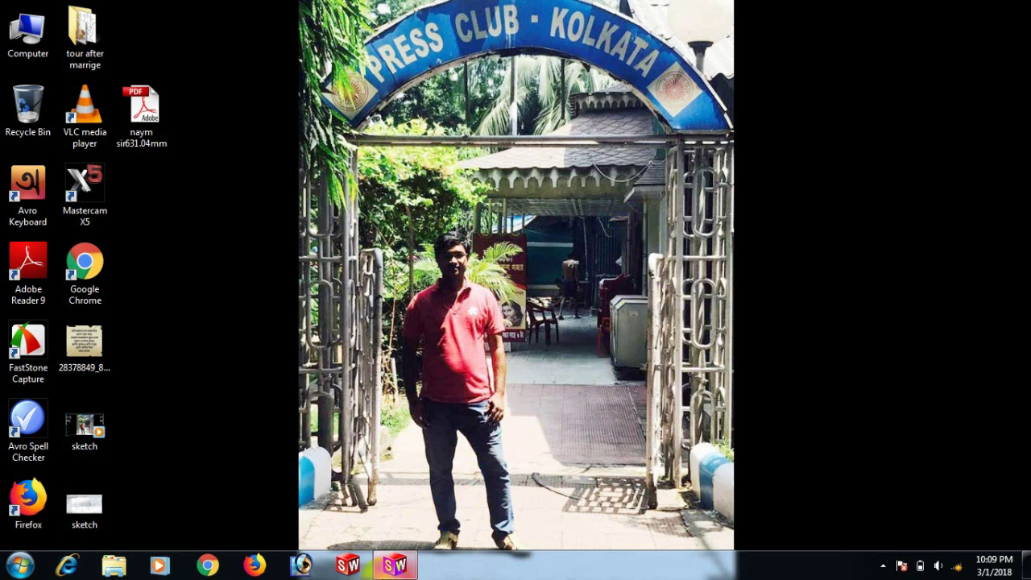
Create a new Part document (Part2) and select the Front Plane
left_click(395, 565)
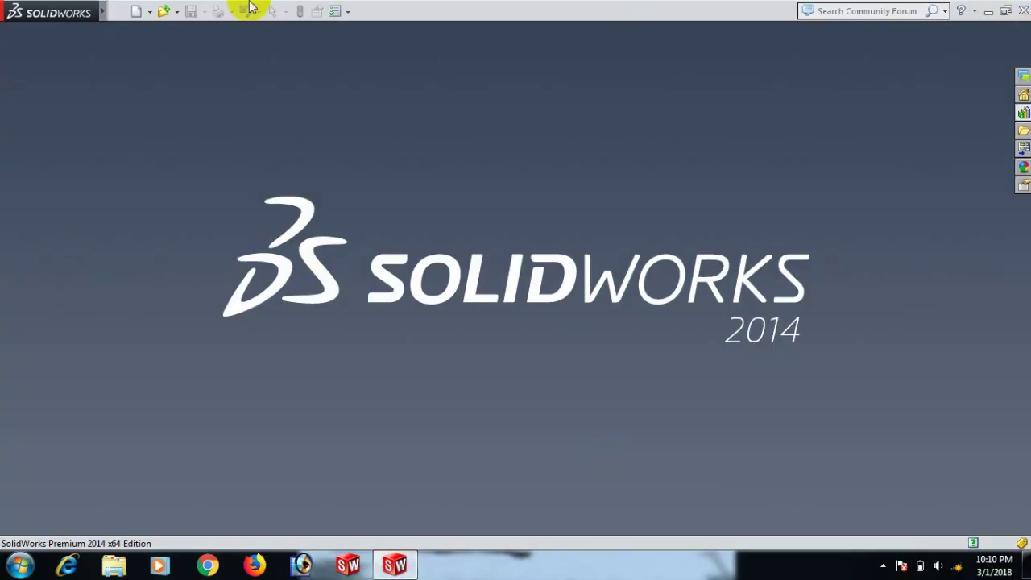
left_click(119, 9)
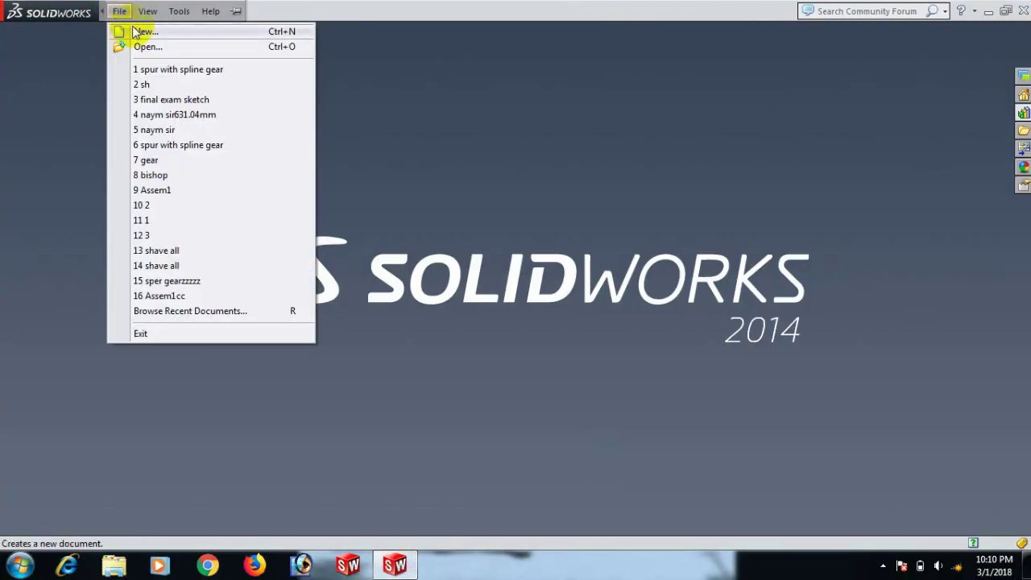
left_click(139, 30)
left_click(304, 291)
left_click(532, 489)
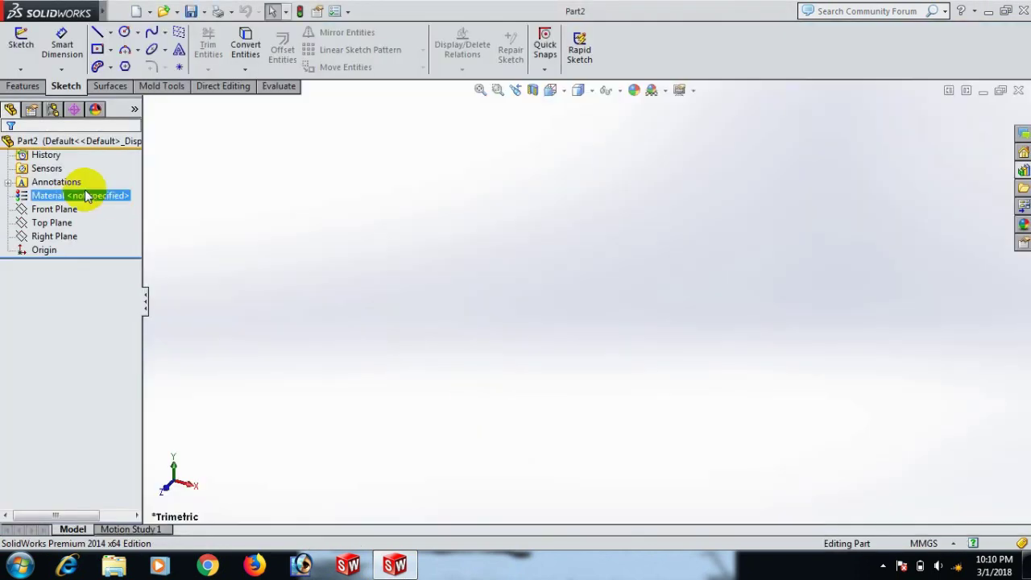
left_click(57, 210)
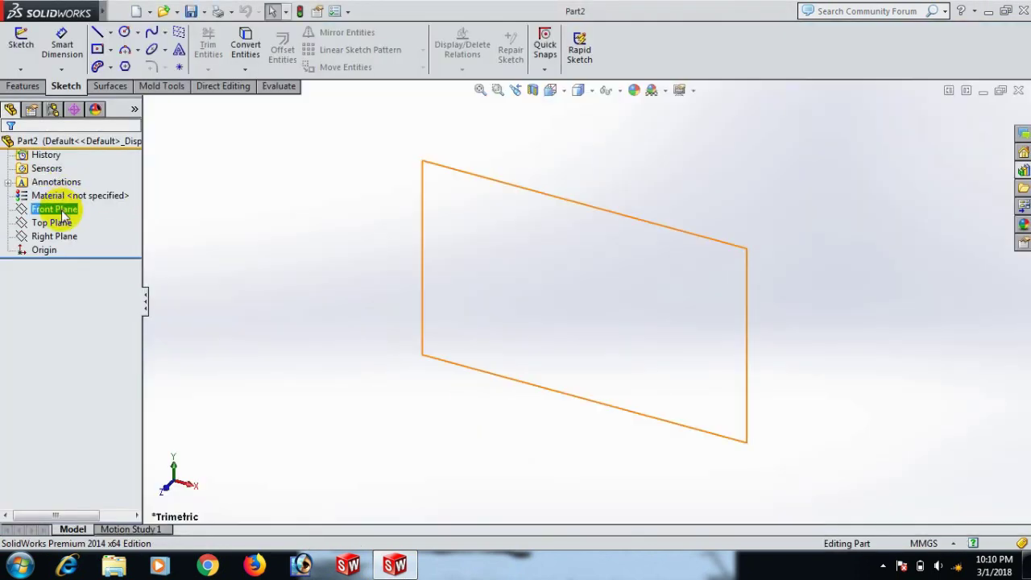
Start a Front Plane sketch and draw a circle centred on the origin
left_click(71, 188)
right_click_drag(232, 238, 341, 271)
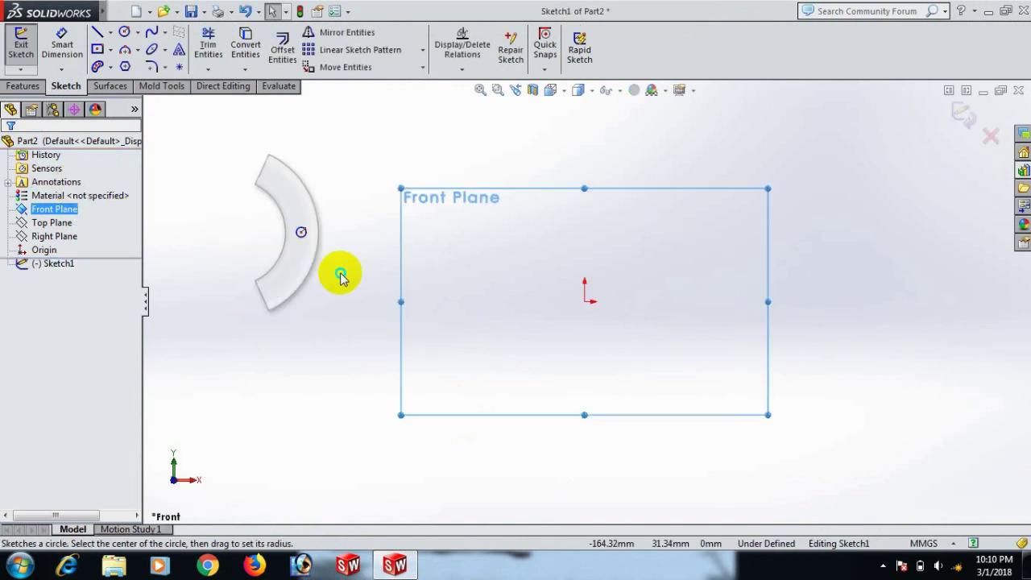
left_click(586, 303)
left_click(721, 356)
right_click(723, 364)
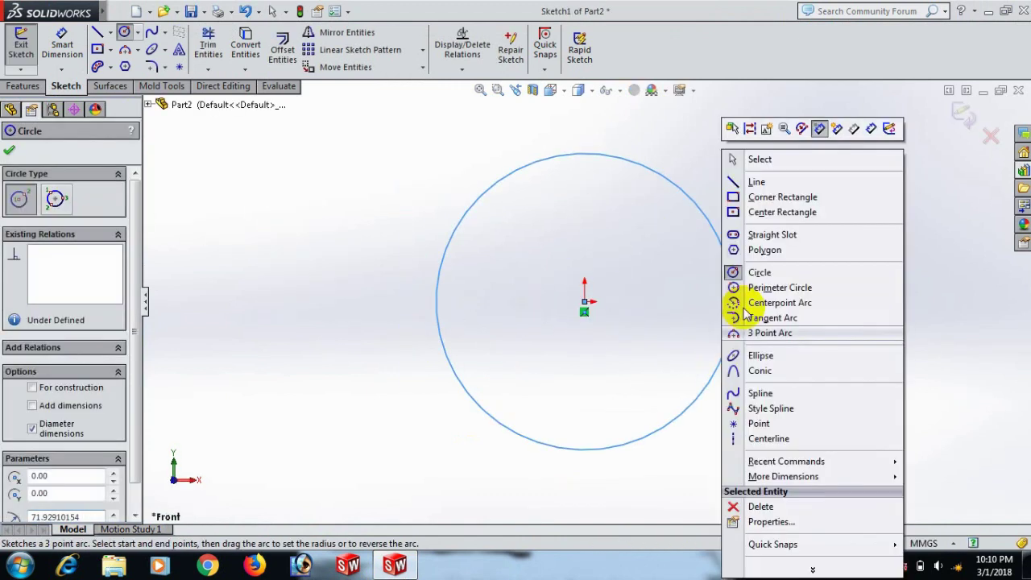
left_click(785, 160)
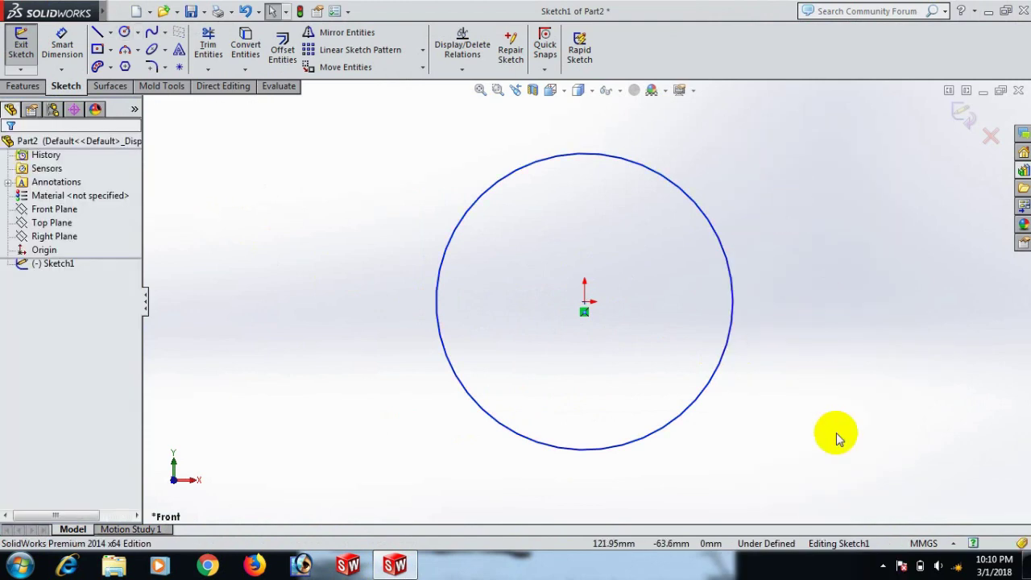
Dimension the circle's diameter to 46.73 mm
right_click_drag(836, 439, 815, 326)
left_click(737, 304)
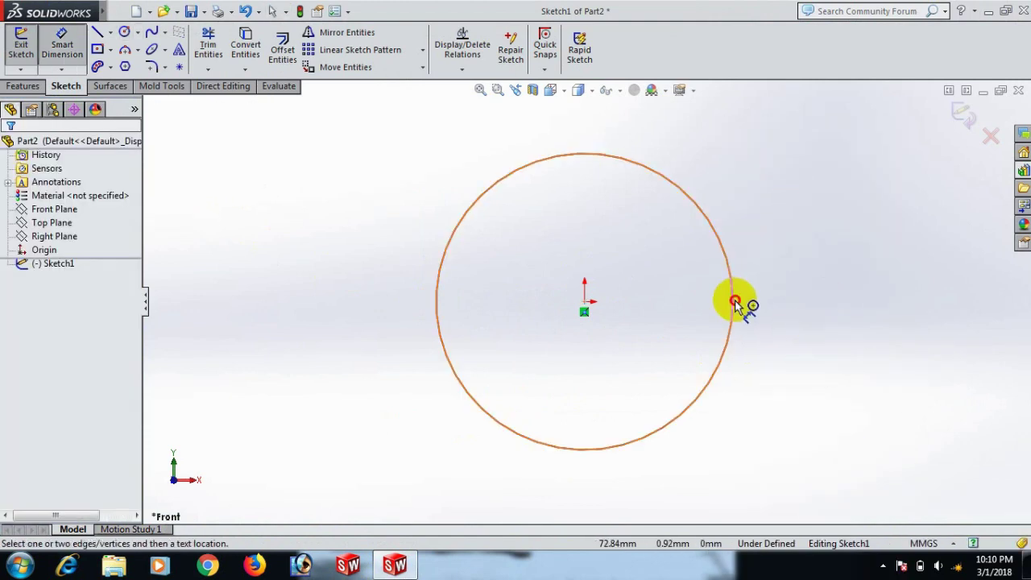
left_click(800, 314)
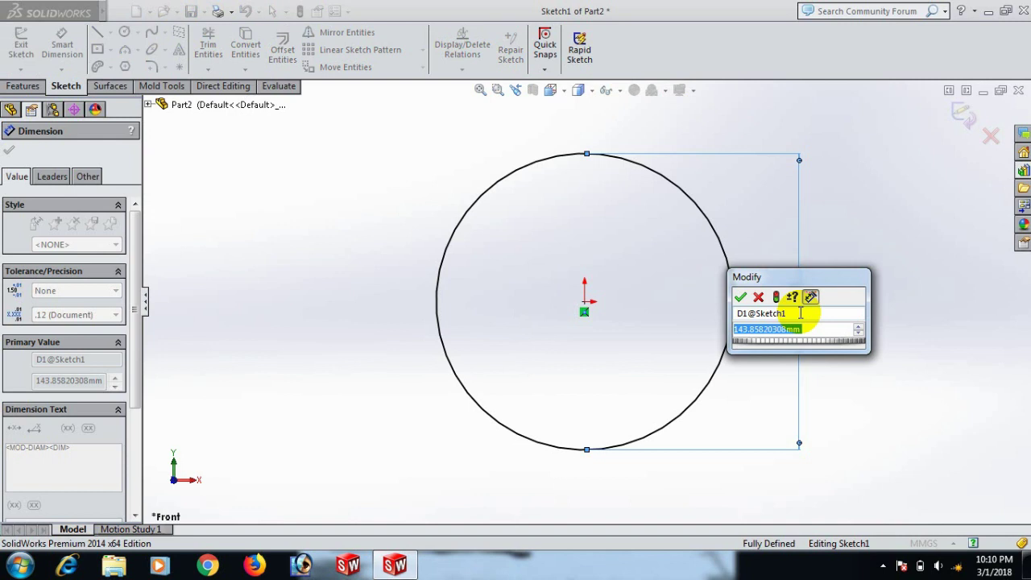
type("46.")
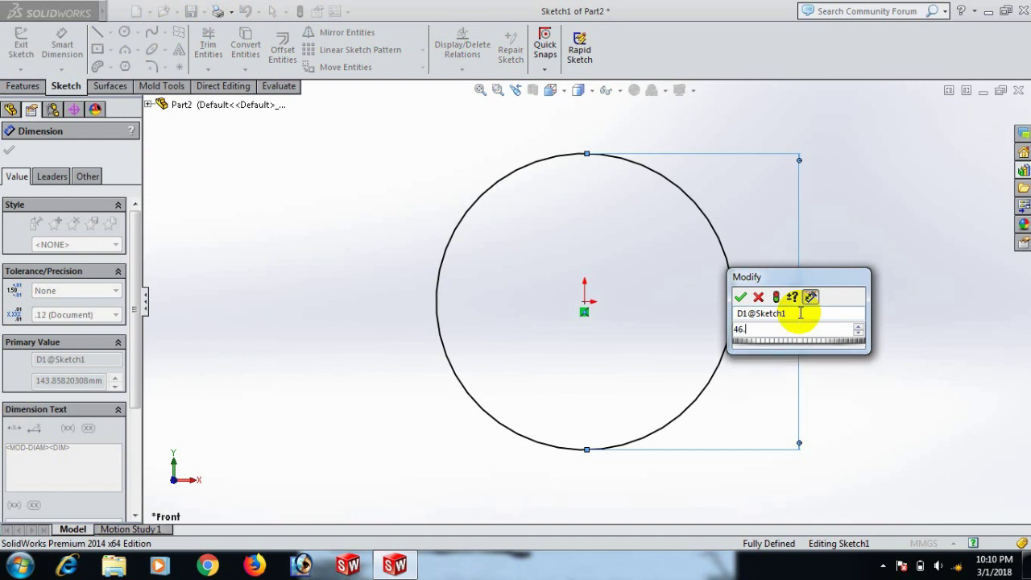
type("73")
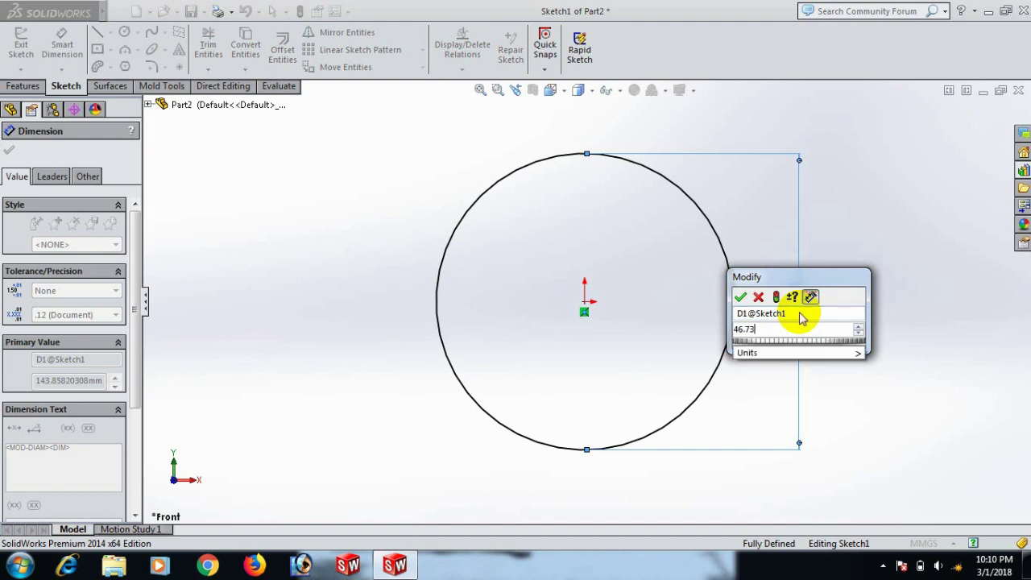
key("Return")
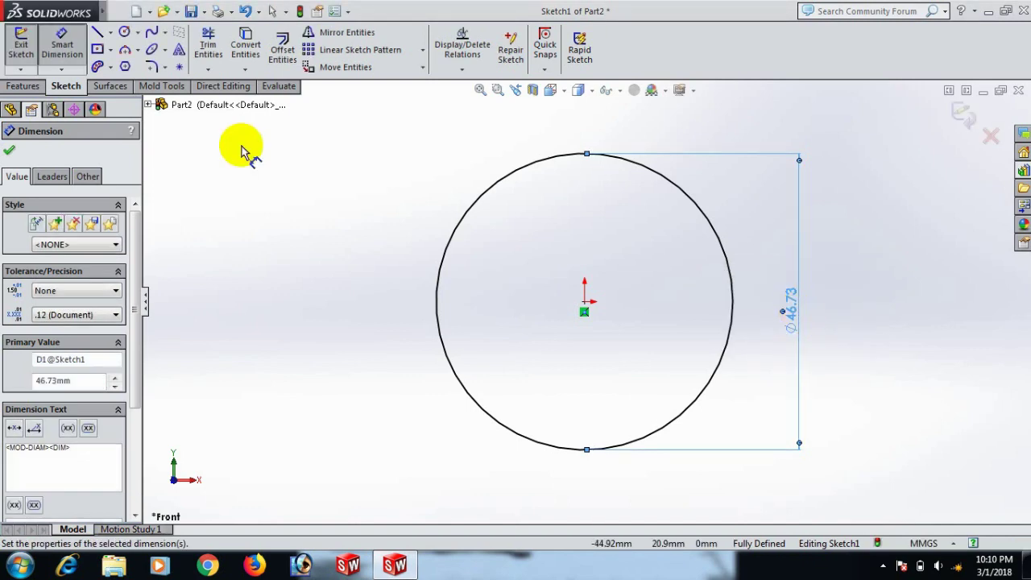
left_click(9, 154)
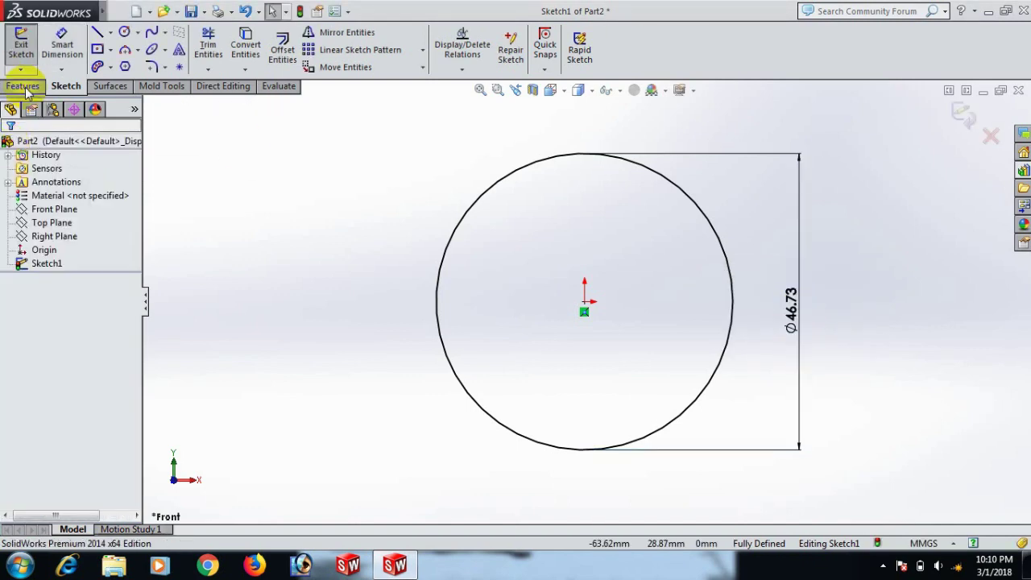
left_click(23, 85)
Extrude the 46.73 mm circle as a Blind boss 14.07 mm deep
left_click(31, 53)
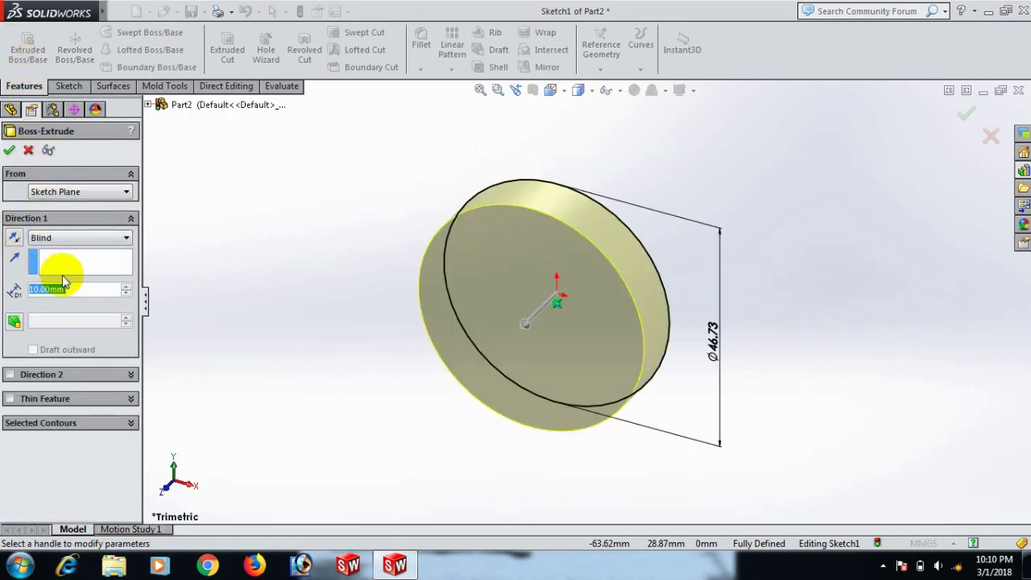
type("14")
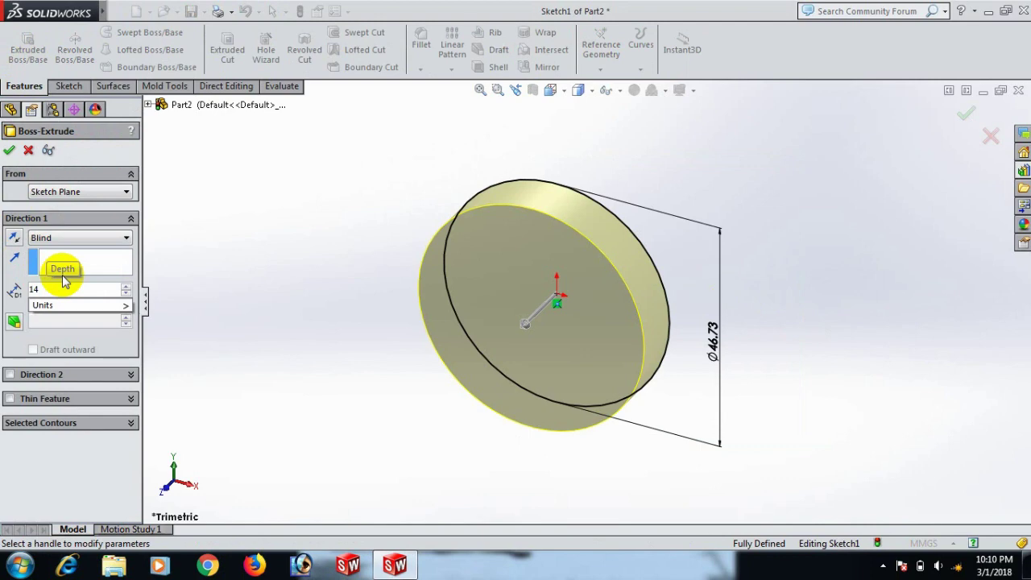
type(".07")
key("Return")
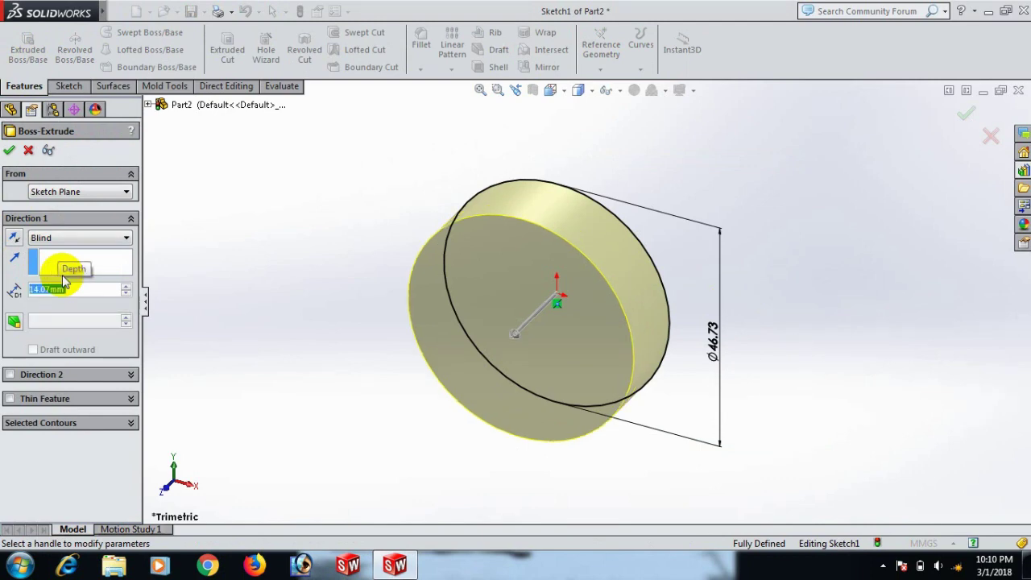
left_click(9, 150)
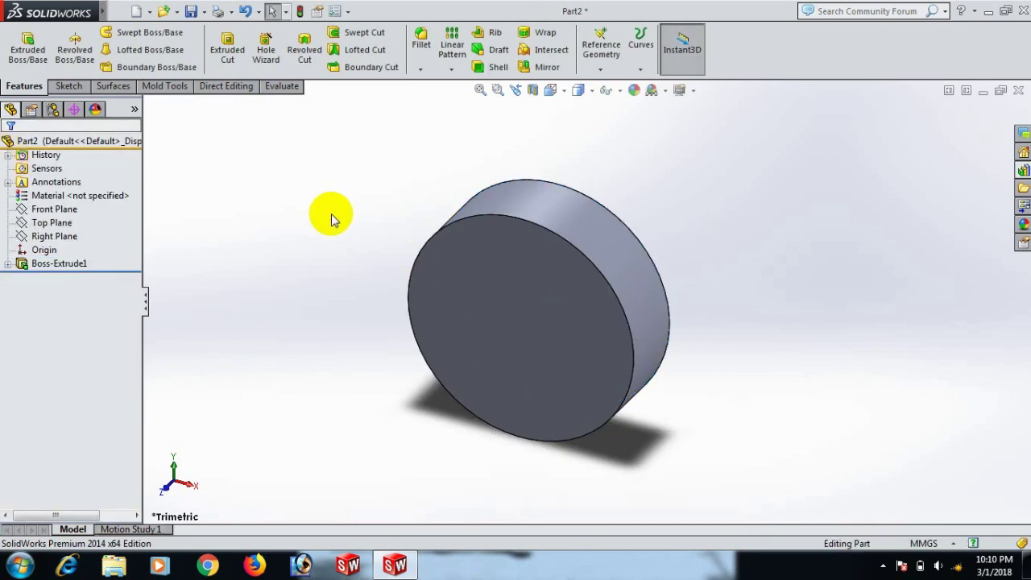
left_click(587, 387)
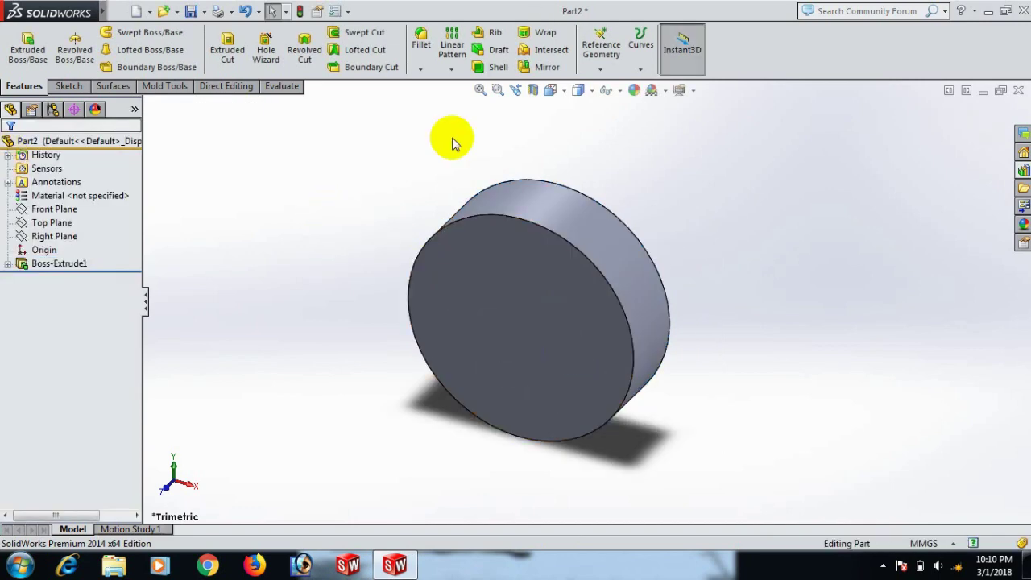
Chamfer the disc's front circular edge at 2 mm × 45°
left_click(424, 73)
left_click(437, 100)
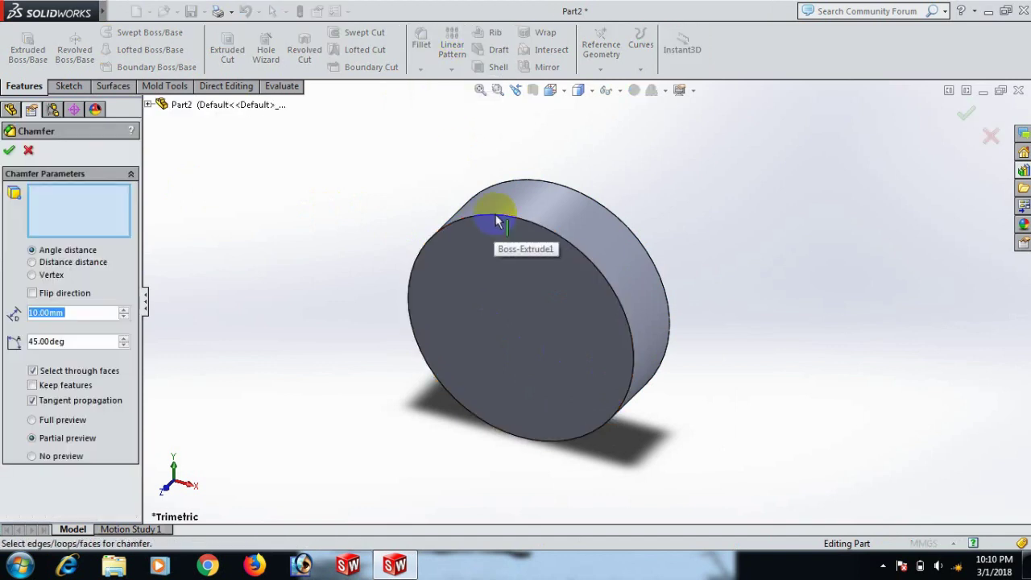
left_click(495, 225)
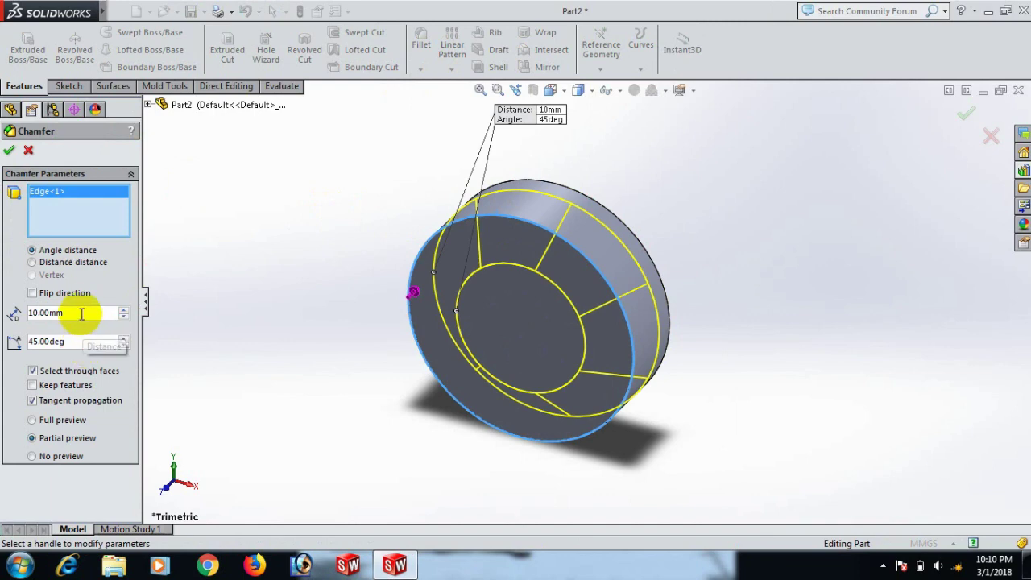
left_click_drag(81, 314, 3, 313)
type("2")
key("Return")
left_click(9, 151)
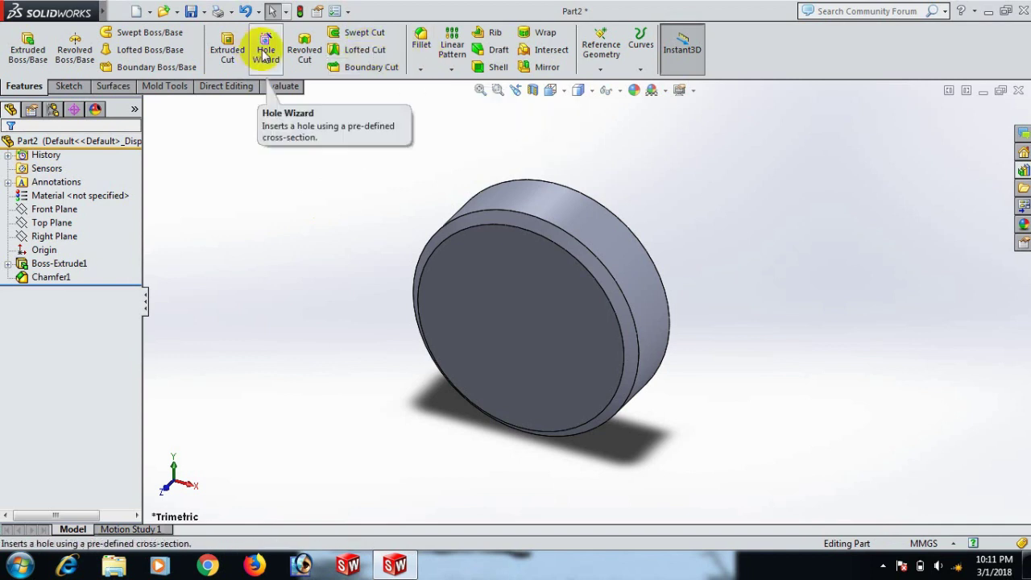
Chamfer the disc's back circular edge at 0.75 mm × 45°
left_click(420, 72)
left_click(447, 97)
middle_click_drag(649, 197, 584, 266)
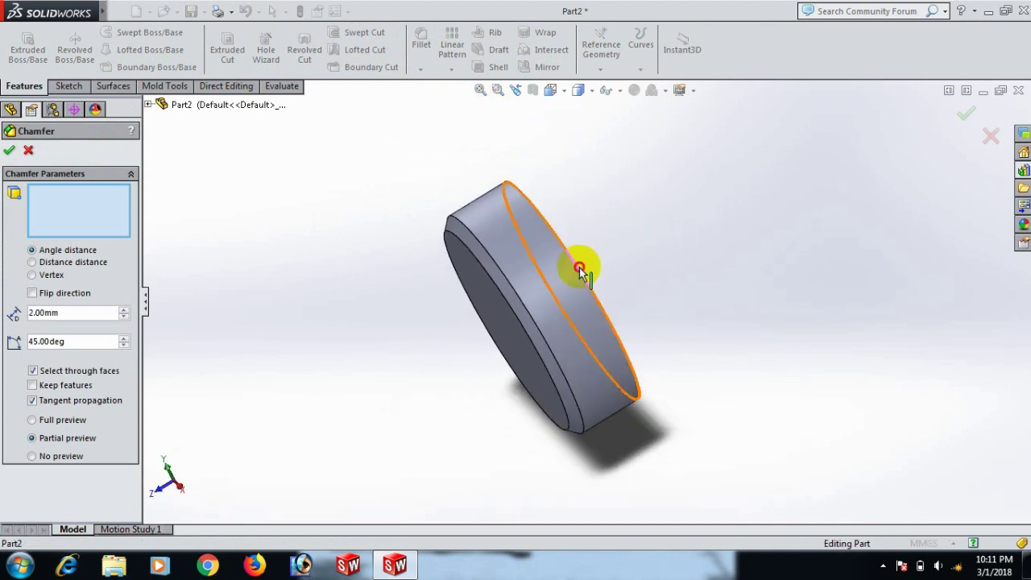
left_click(579, 267)
double_click(66, 314)
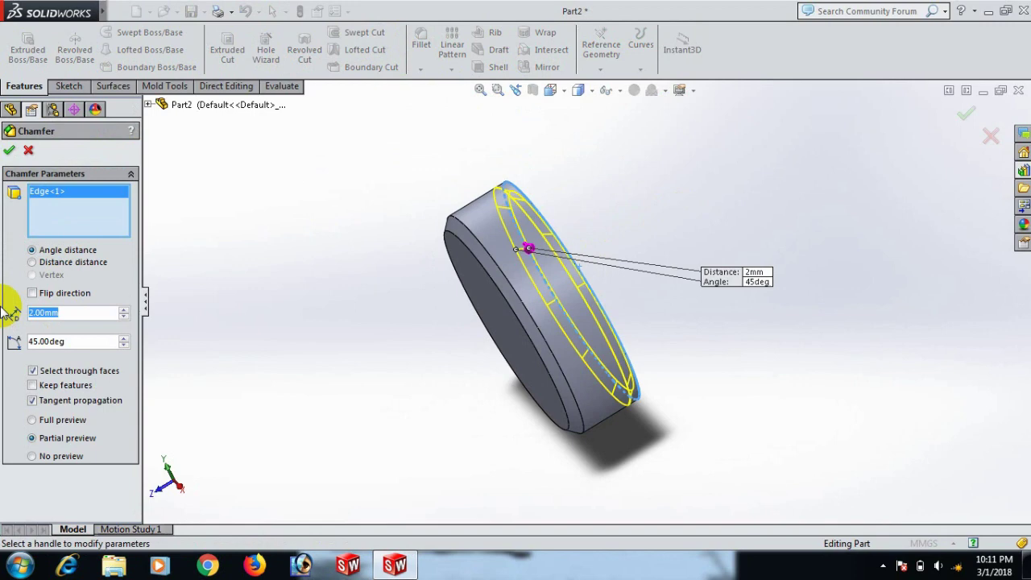
type("0.75")
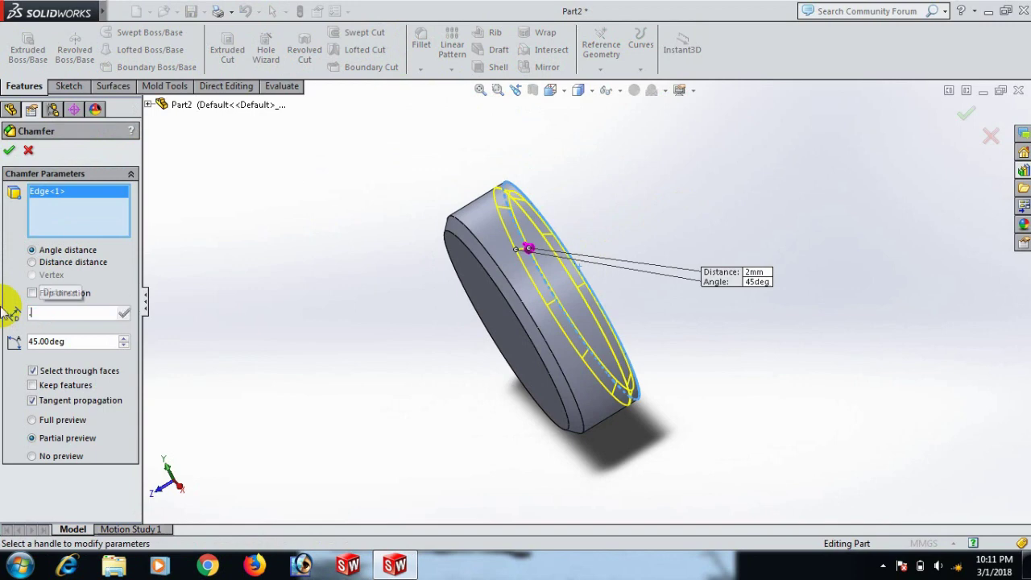
key("Return")
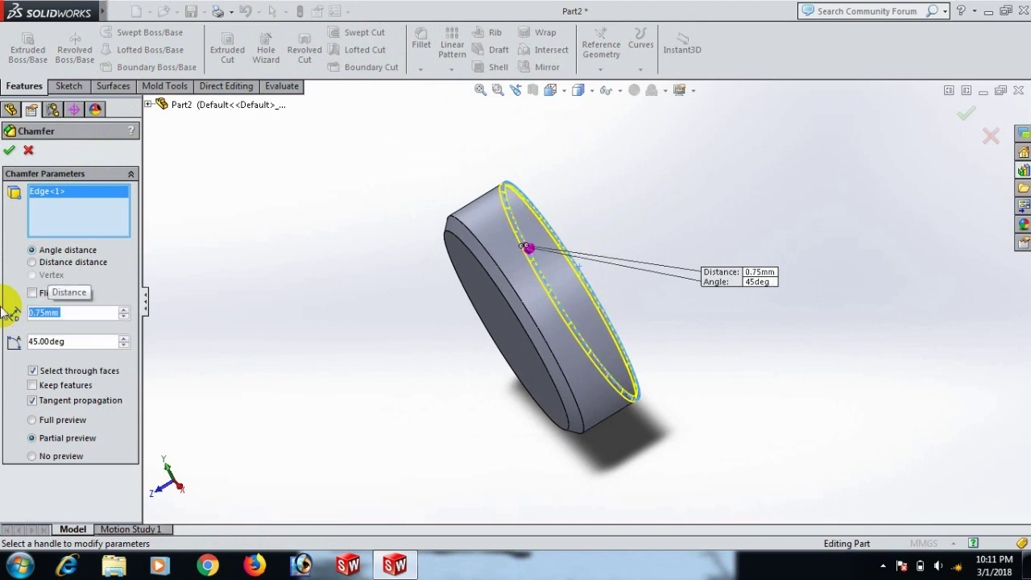
left_click(8, 150)
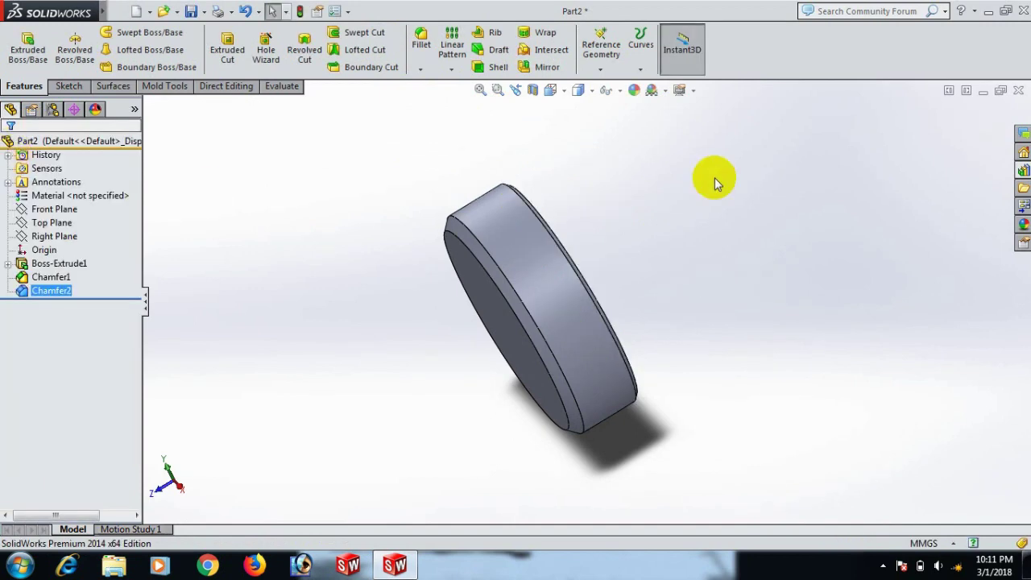
left_click(696, 202)
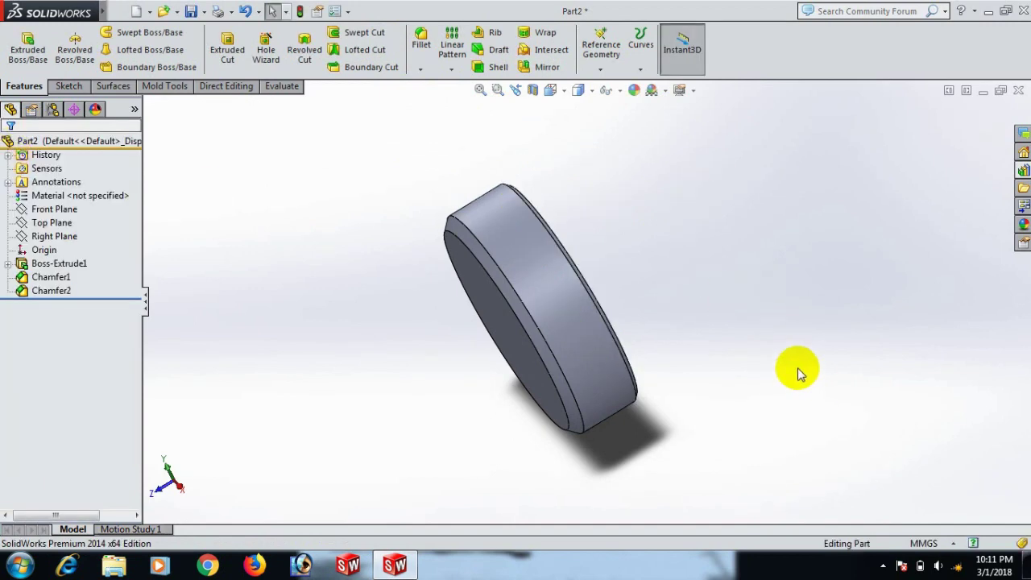
Start a new sketch on the disc's front face, viewed normal to it
middle_click_drag(796, 372, 833, 279)
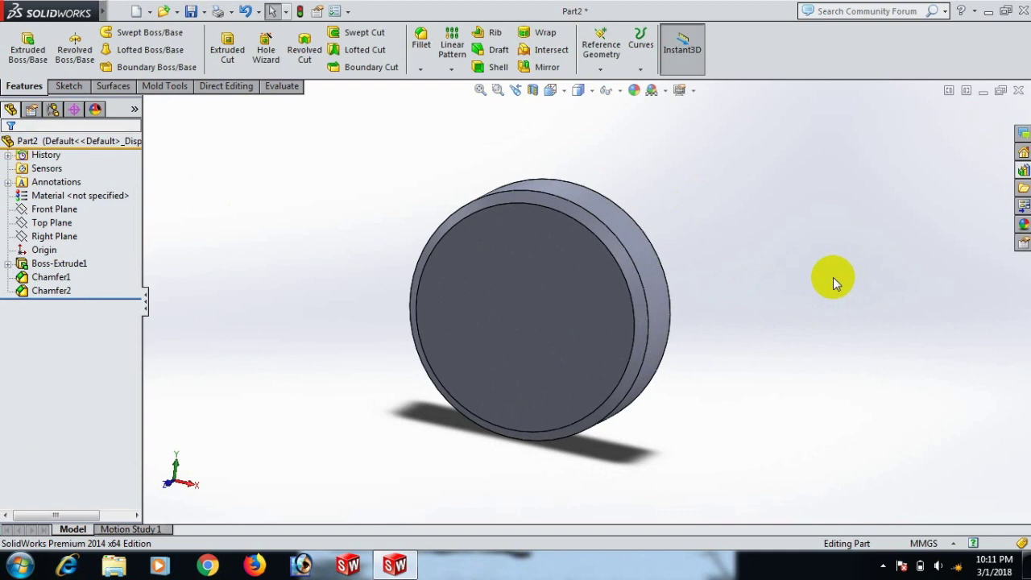
left_click(592, 274)
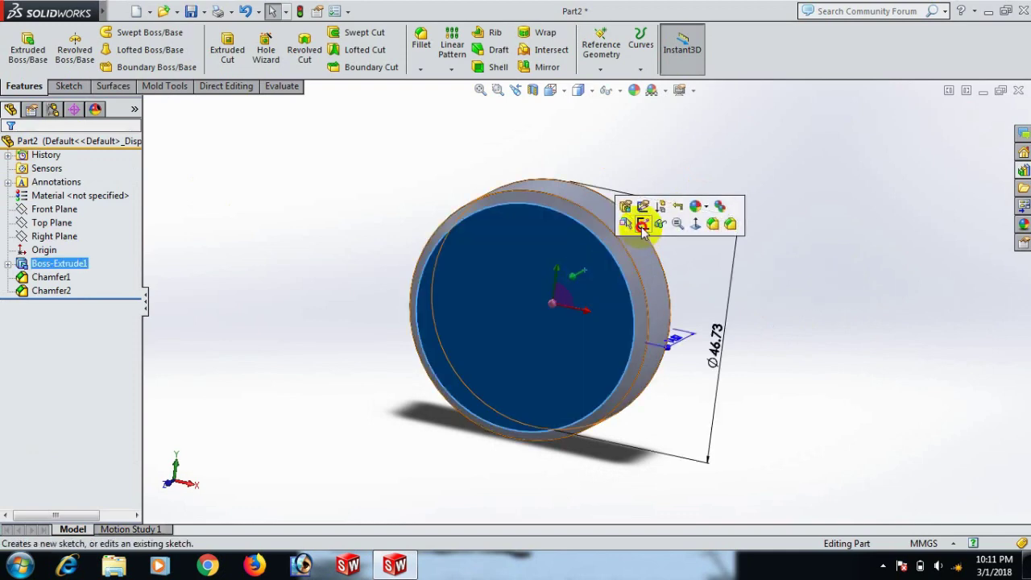
left_click(642, 231)
key("space")
left_click(768, 311)
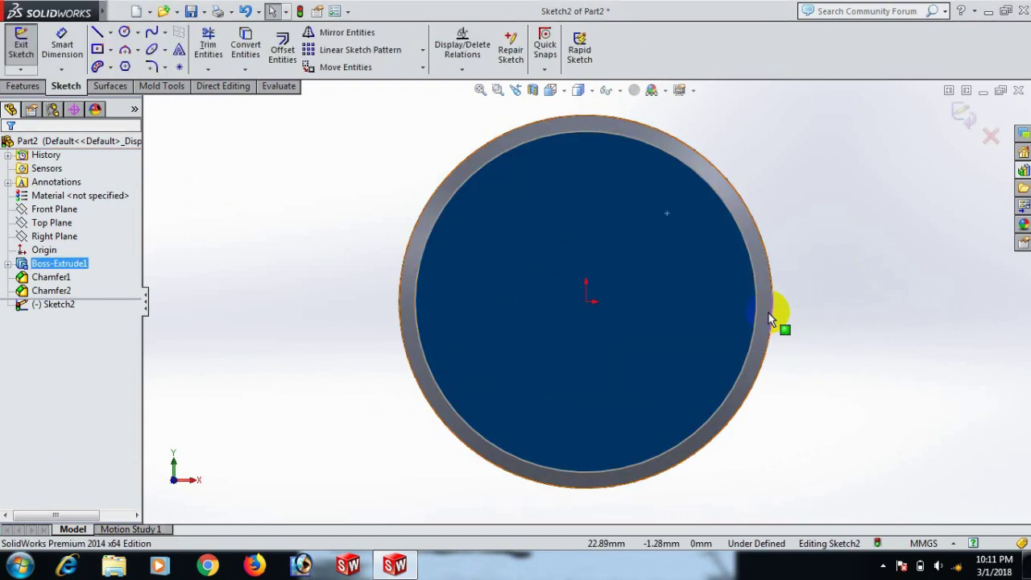
Draw a vertical construction line from the origin past the rim
key("l")
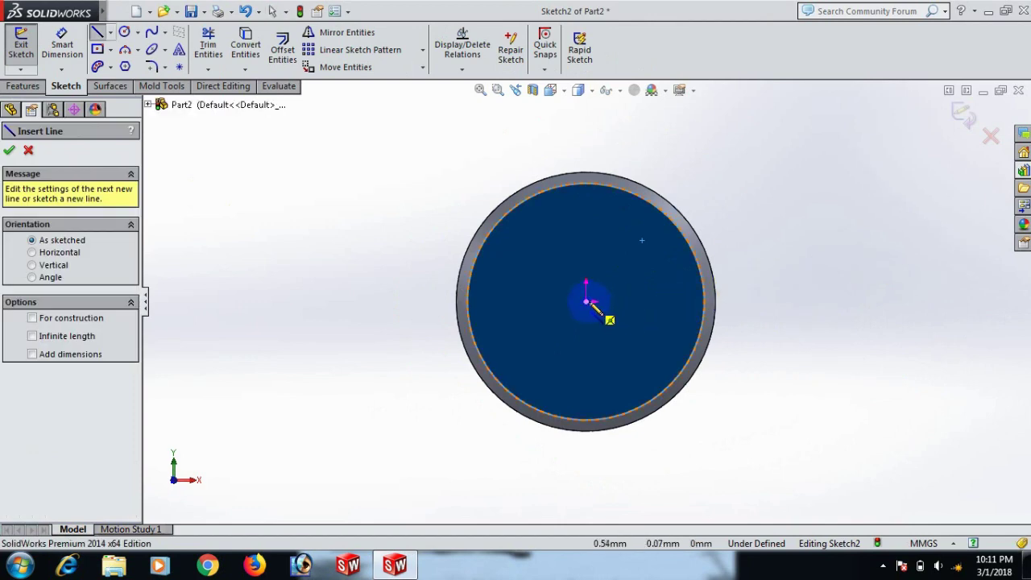
left_click(589, 302)
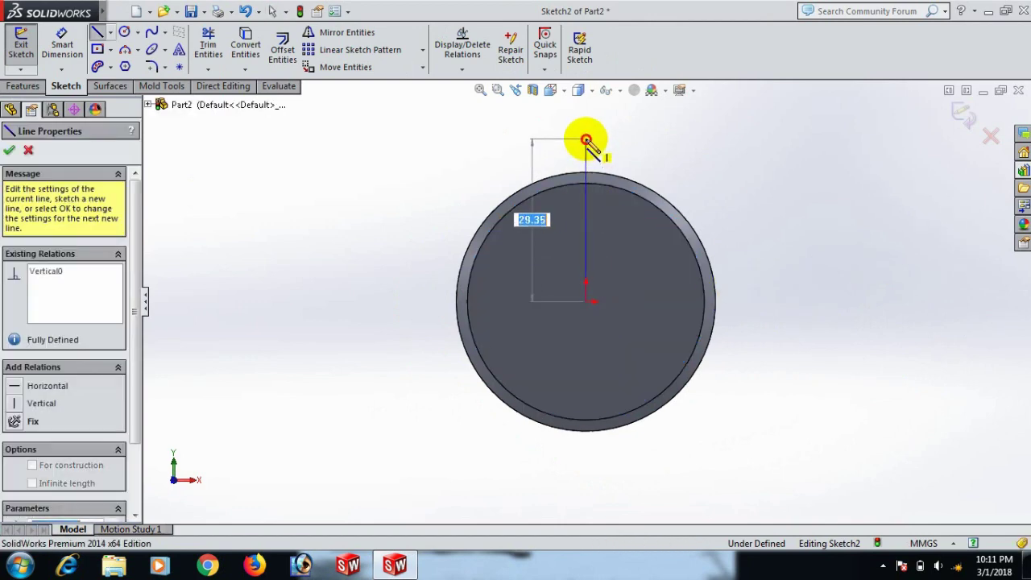
left_click(589, 142)
right_click(588, 141)
left_click(610, 137)
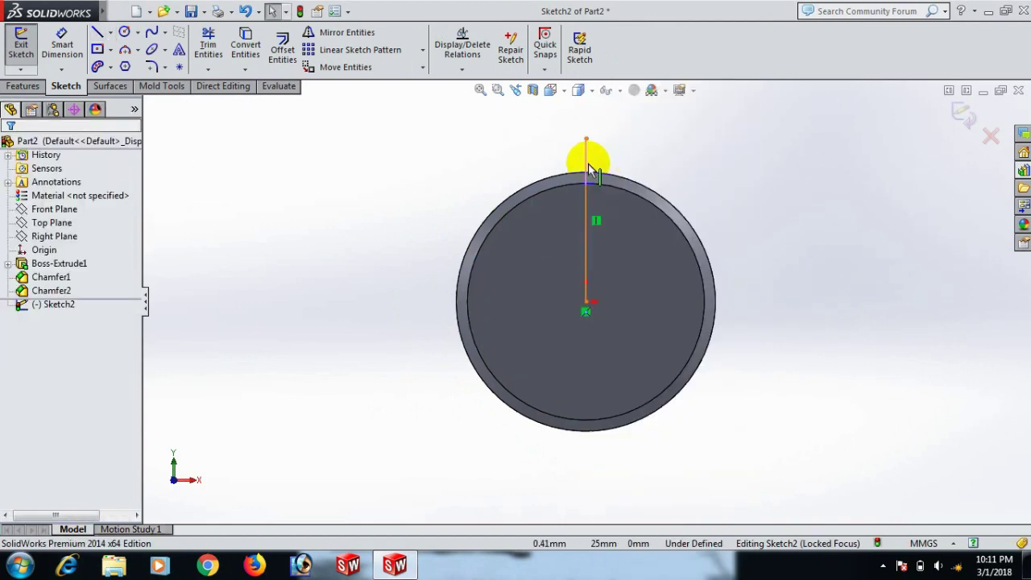
left_click(648, 118)
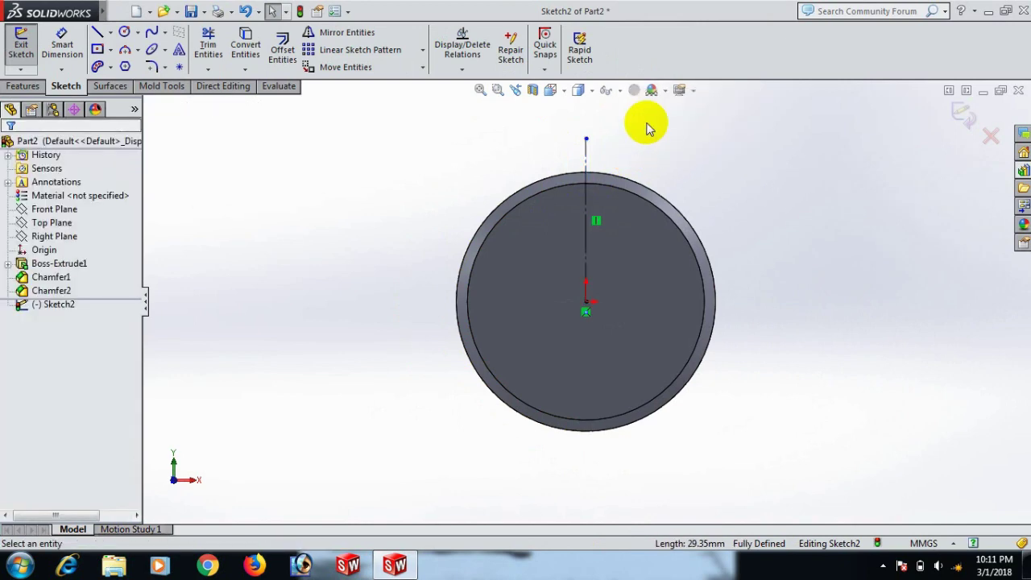
Draw two slanted lines from the origin up-left and make them construction geometry
key("l")
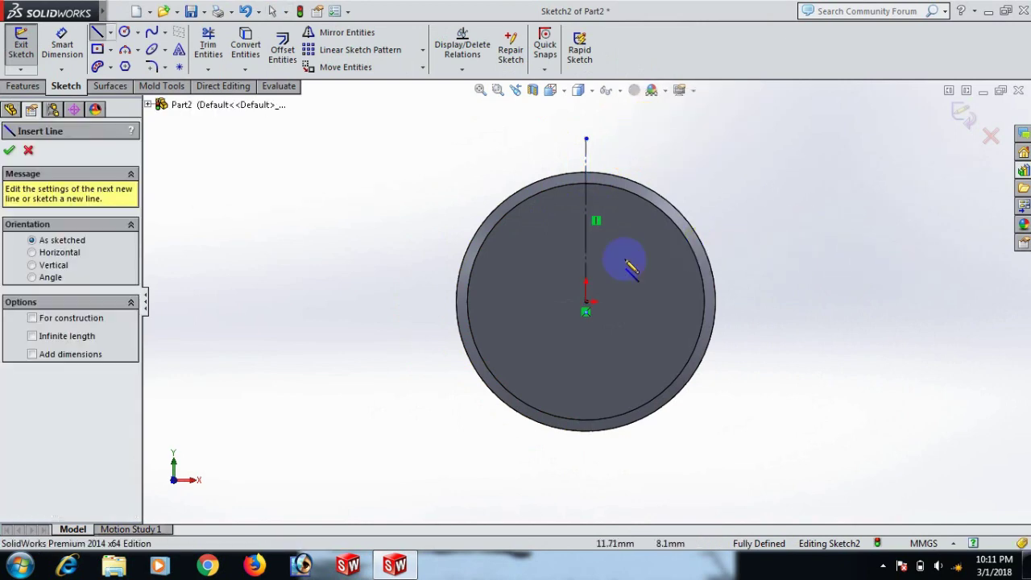
left_click(586, 304)
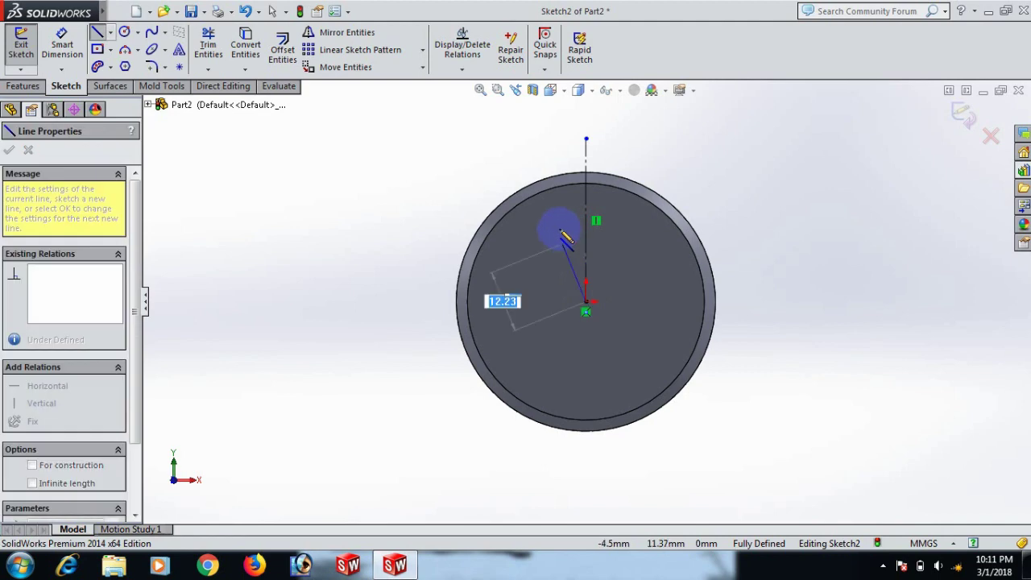
right_click(538, 127)
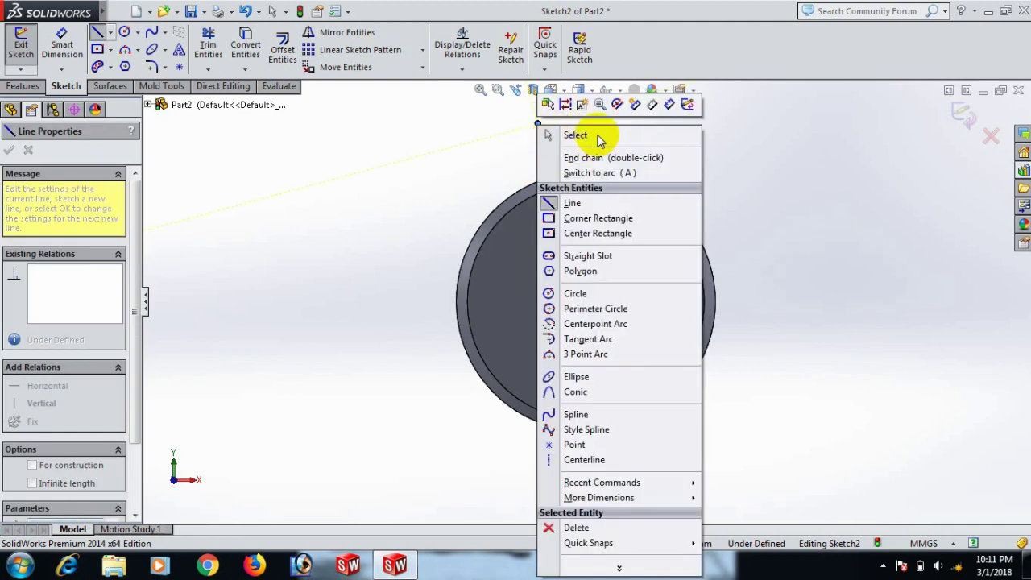
left_click(564, 134)
key("l")
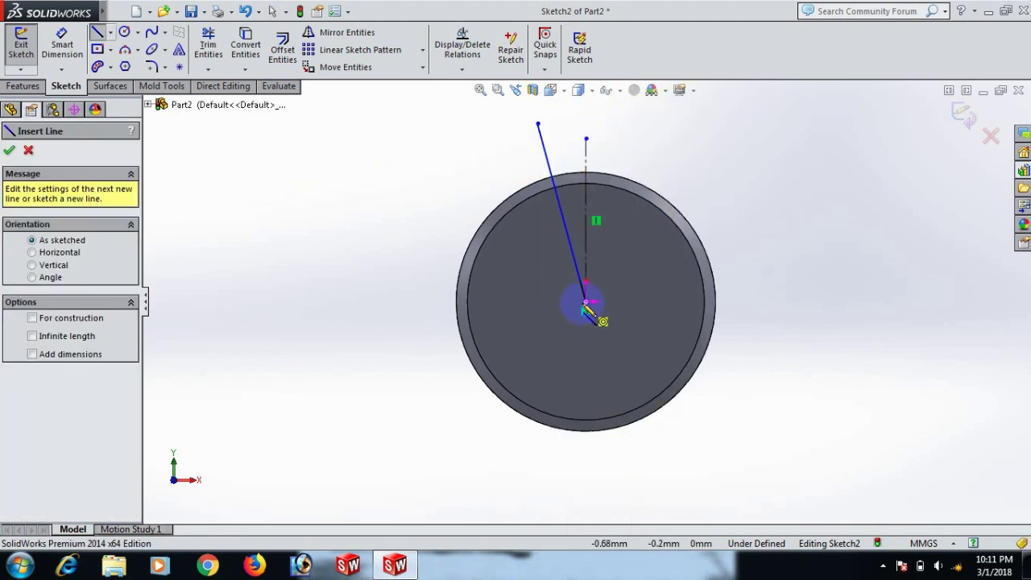
left_click(585, 304)
left_click(497, 156)
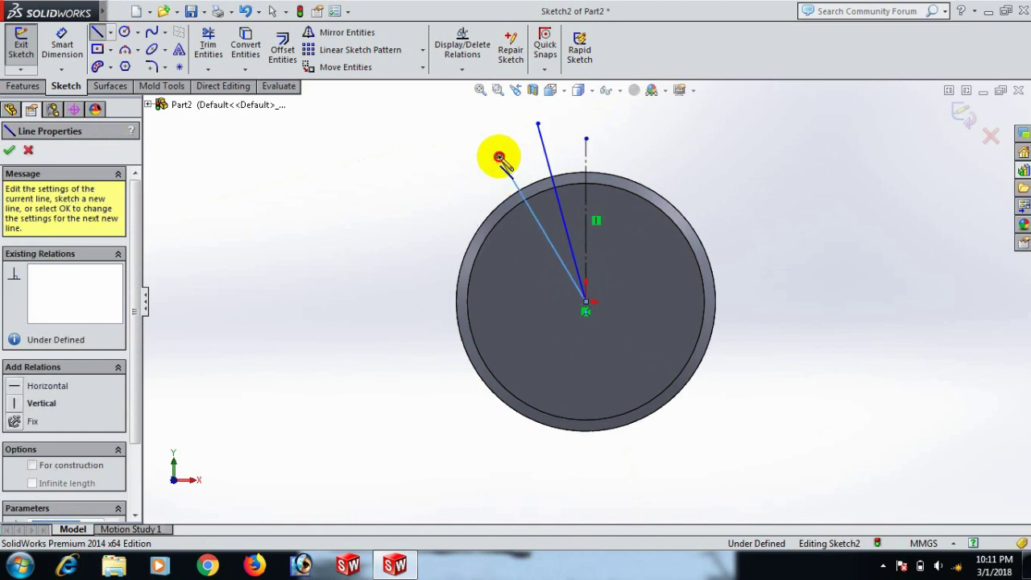
right_click(498, 155)
left_click(564, 134)
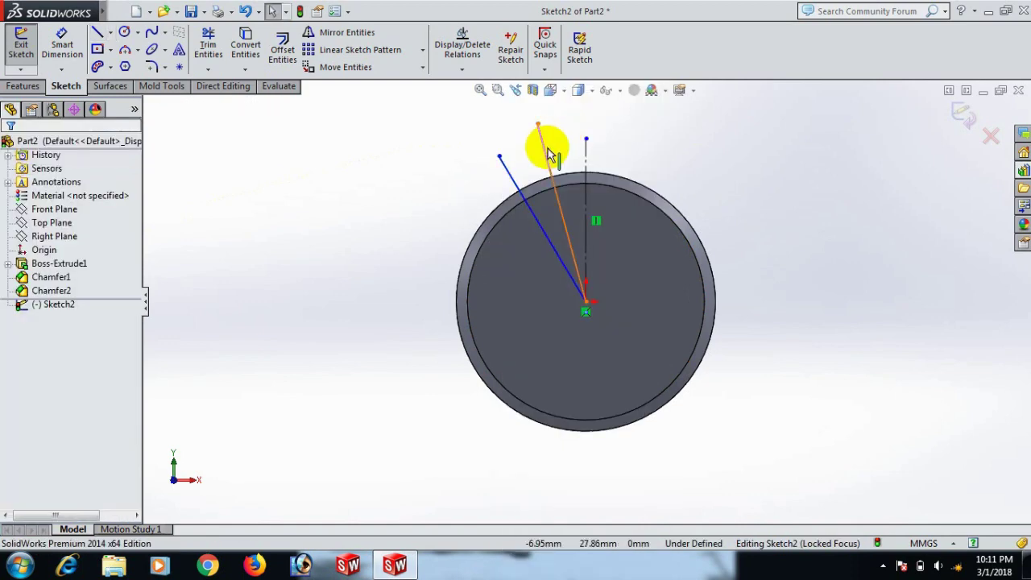
left_click(547, 151)
left_click(600, 105)
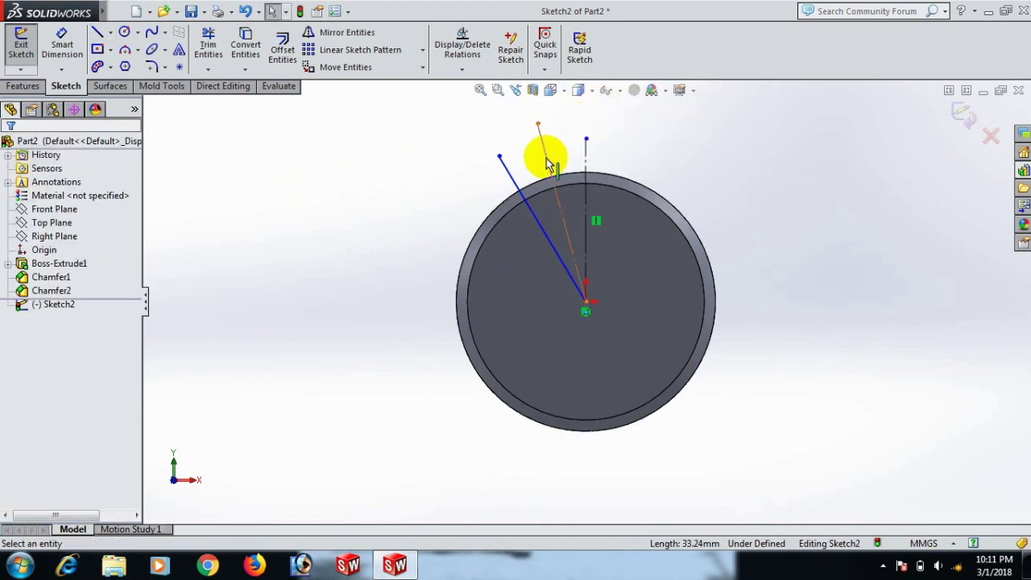
left_click(511, 172)
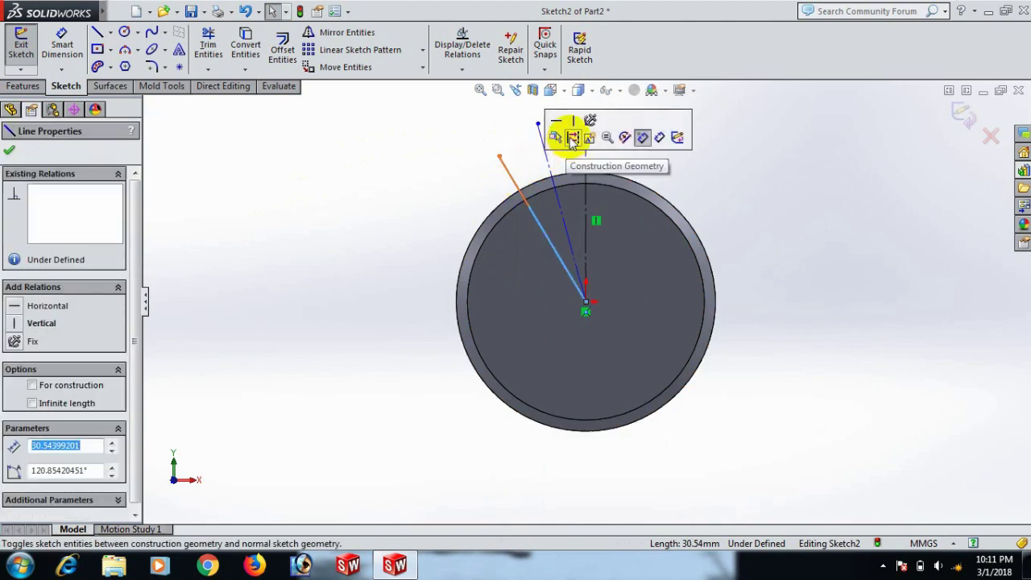
left_click(564, 134)
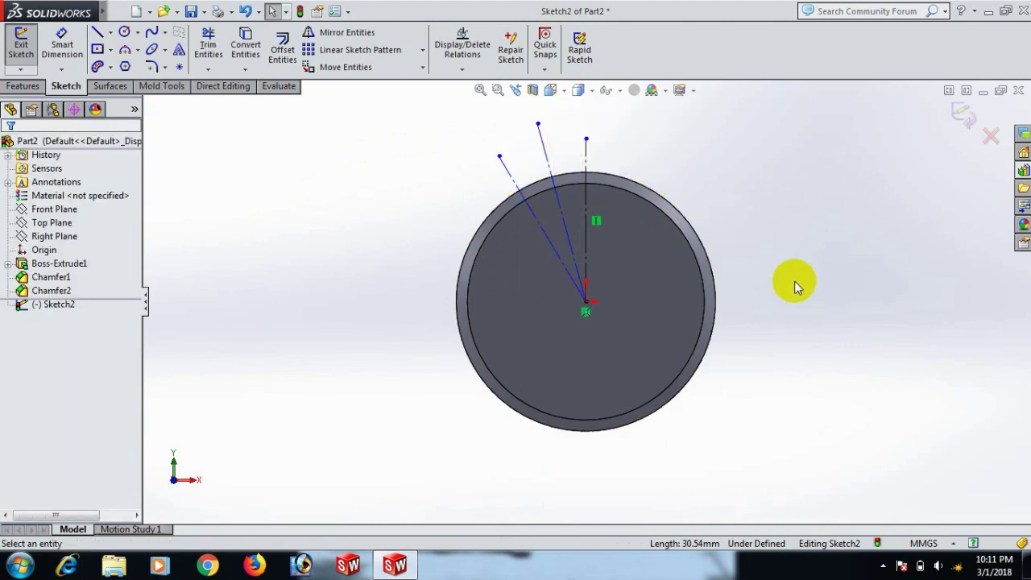
Dimension the slanted lines' angles from vertical: 5° and 7.50°
right_click_drag(795, 282, 807, 145)
left_click(563, 218)
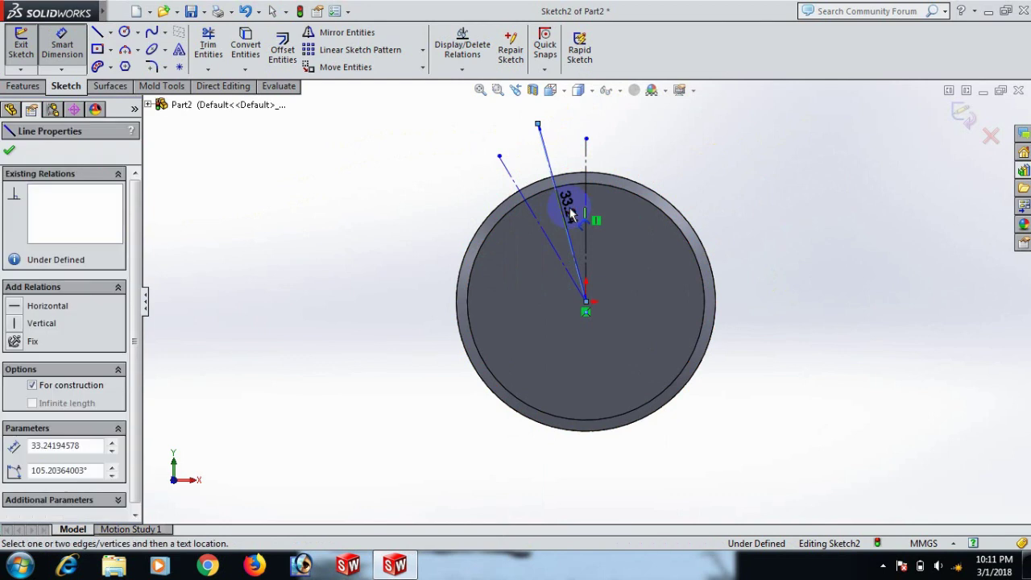
left_click(586, 208)
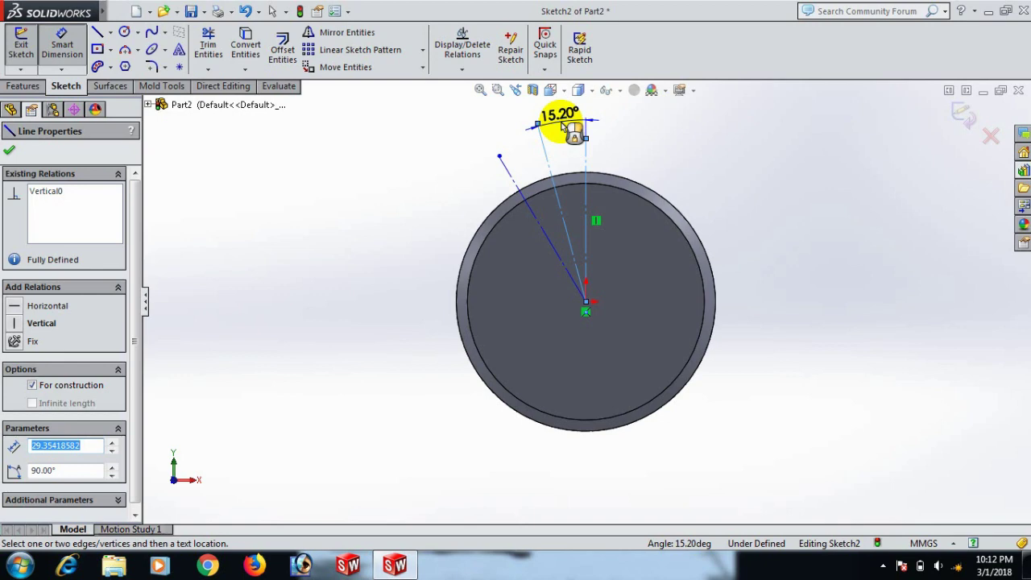
left_click(562, 125)
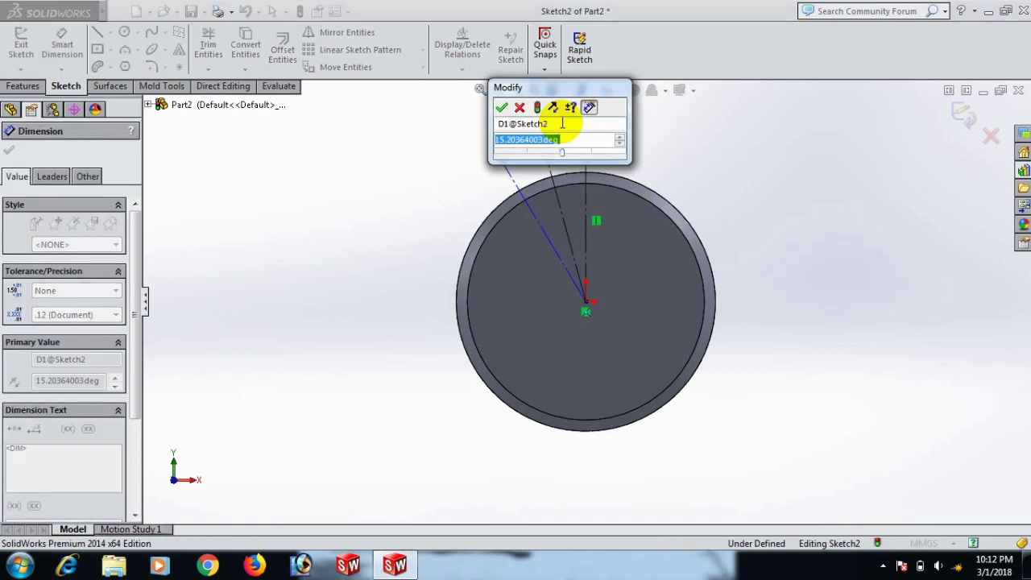
type("5")
key("Return")
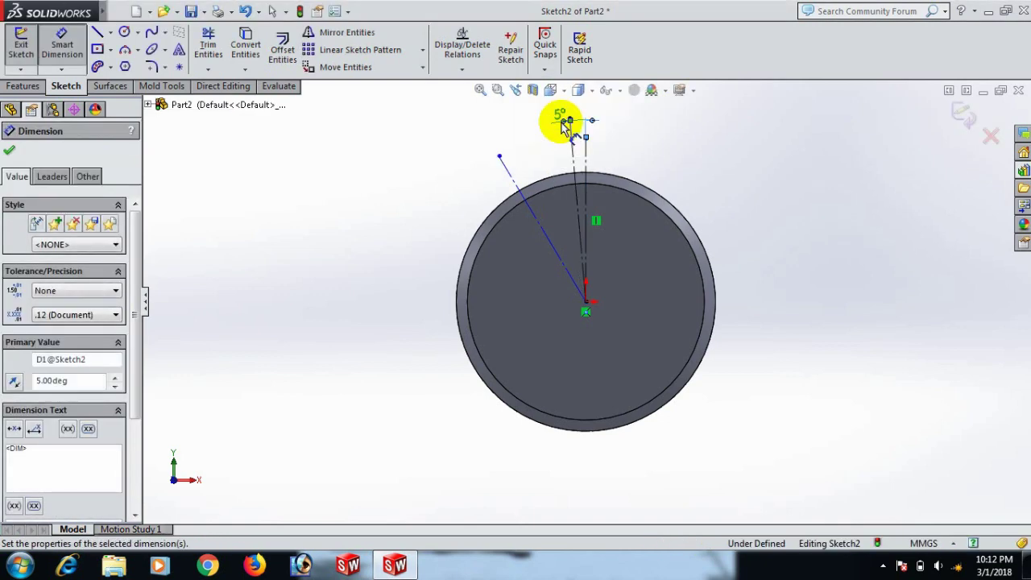
left_click(545, 239)
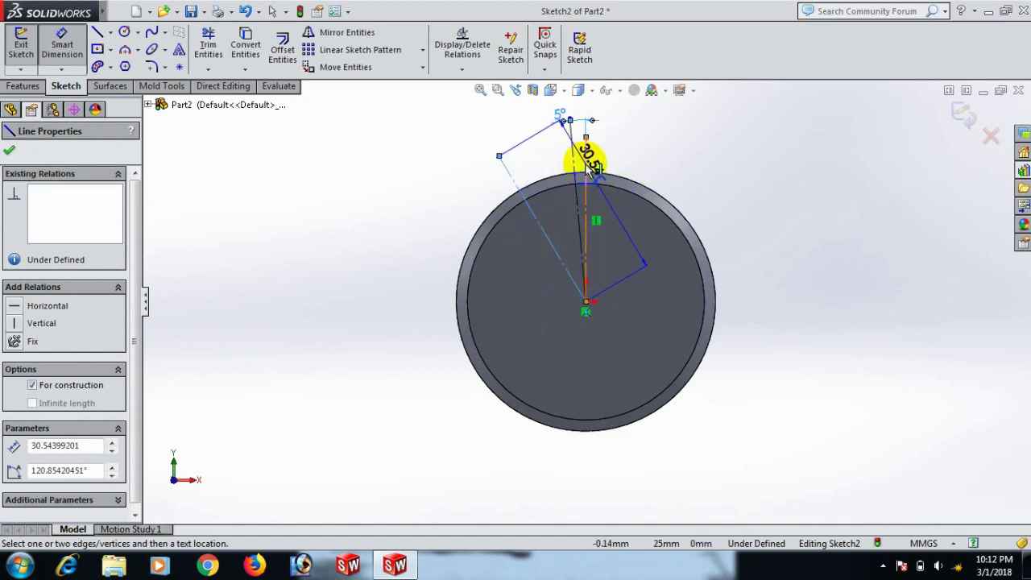
left_click(588, 161)
left_click(543, 147)
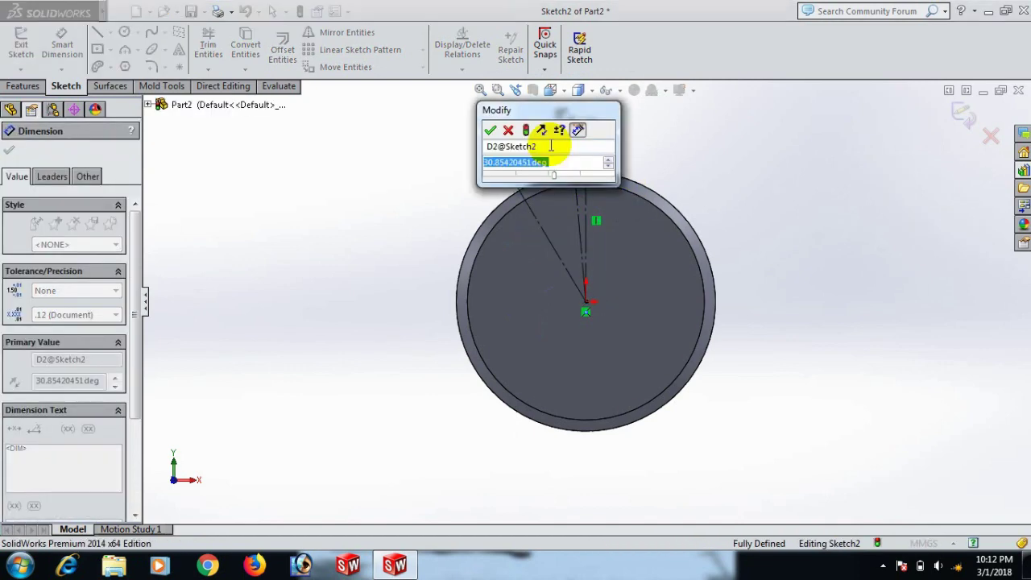
type("7.5")
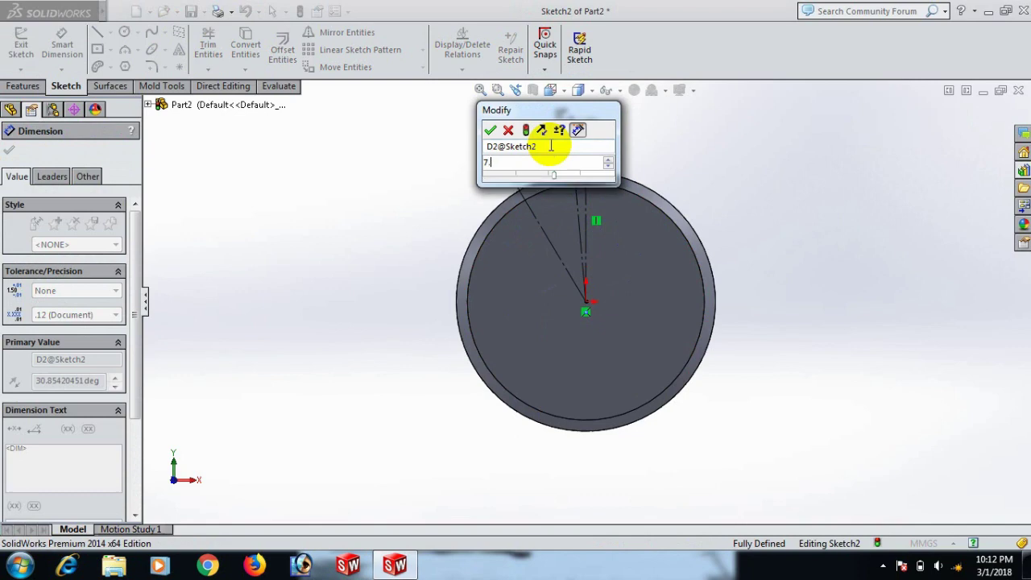
key("Return")
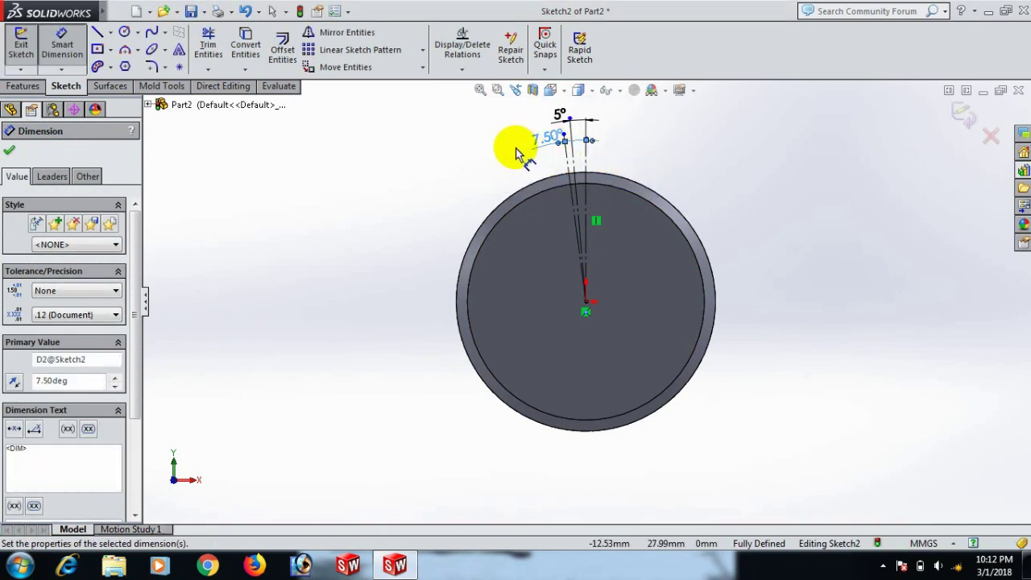
Change the 5° angle dimension to 2.50°
scroll(507, 133, "down", 2)
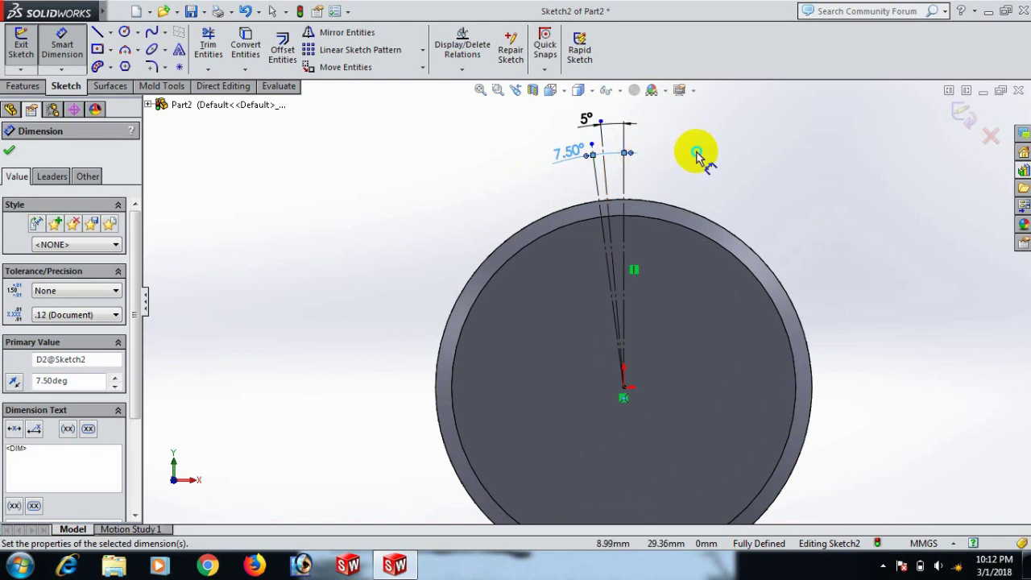
right_click(696, 149)
left_click(734, 169)
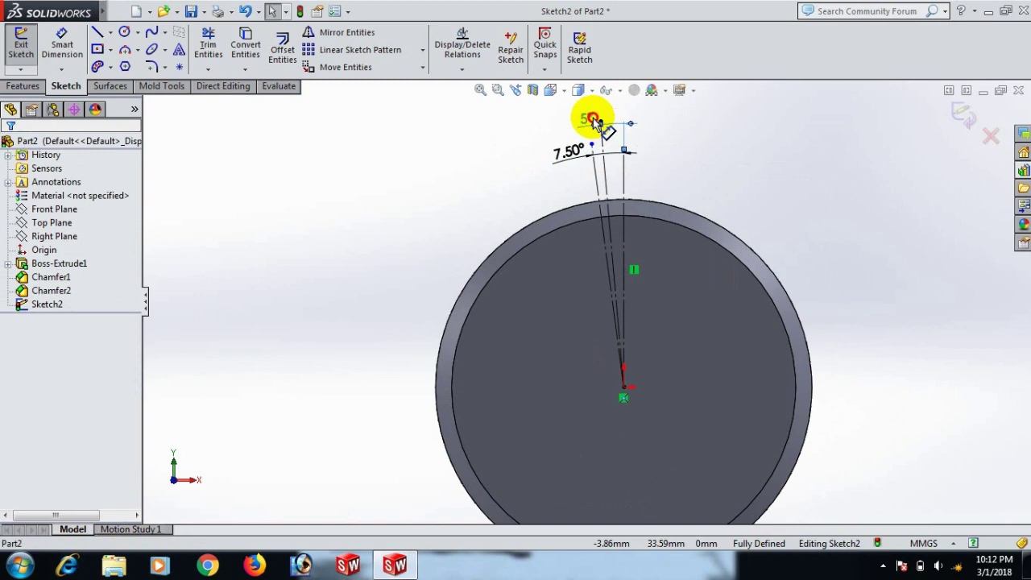
double_click(590, 119)
type("2.5")
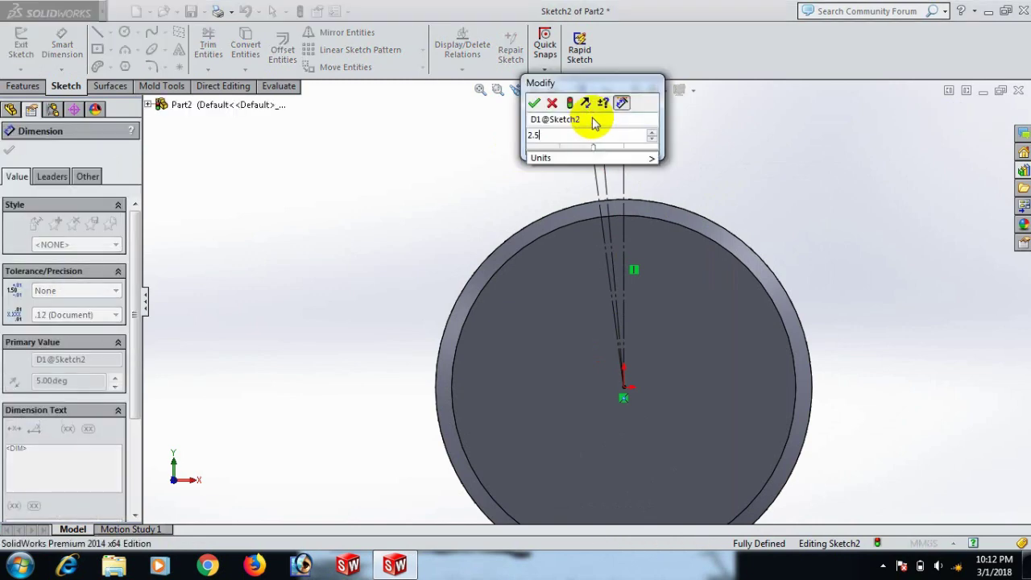
key("Return")
left_click(755, 192)
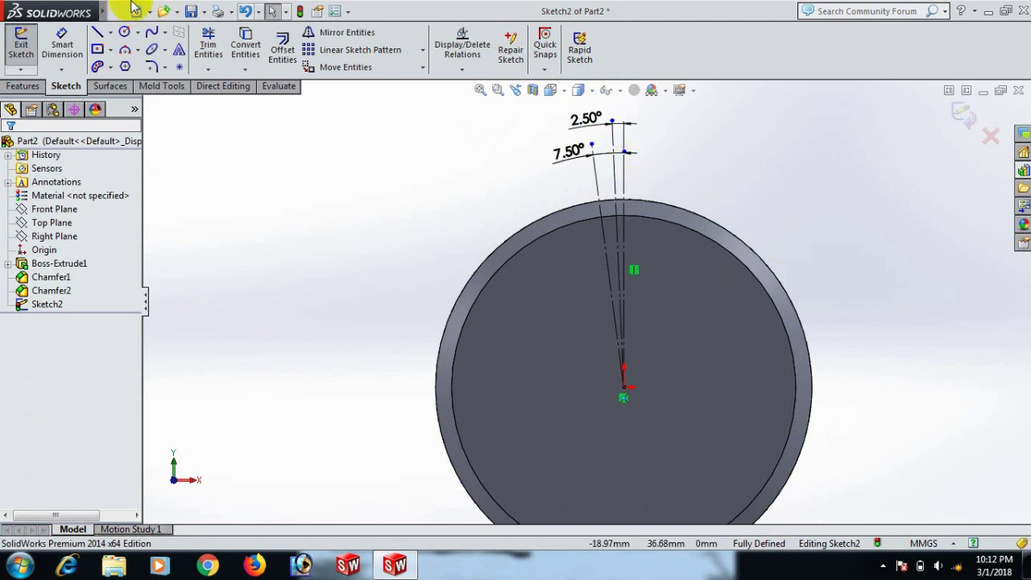
Mirror both slanted construction lines about the vertical centreline
left_click(347, 32)
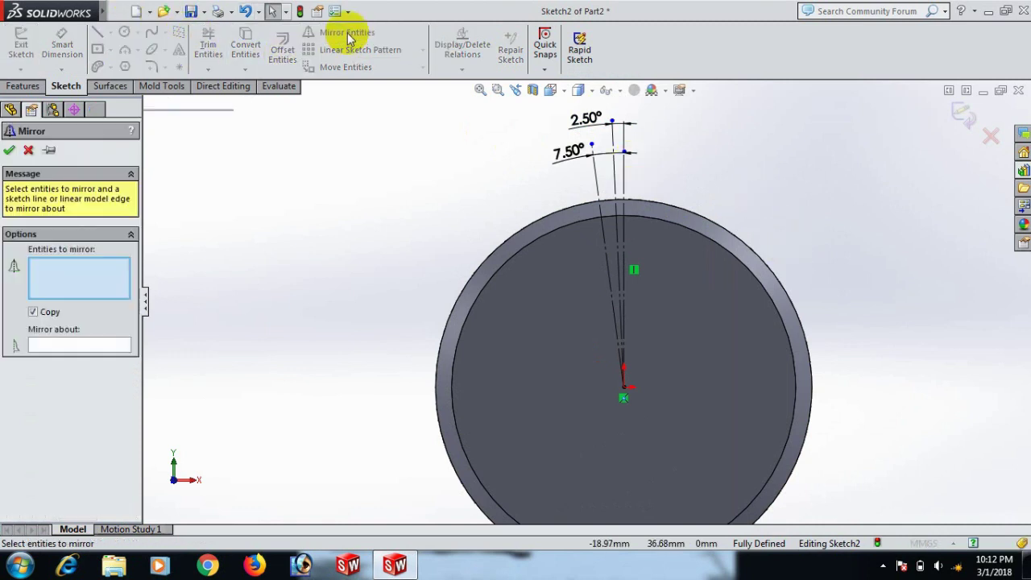
scroll(694, 286, "down", 2)
left_click(563, 252)
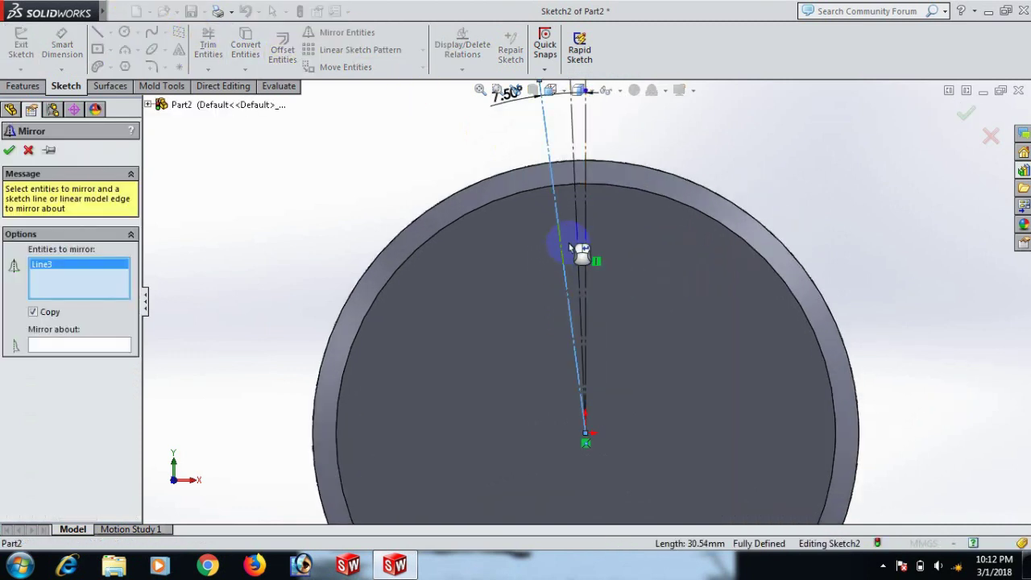
left_click(575, 234)
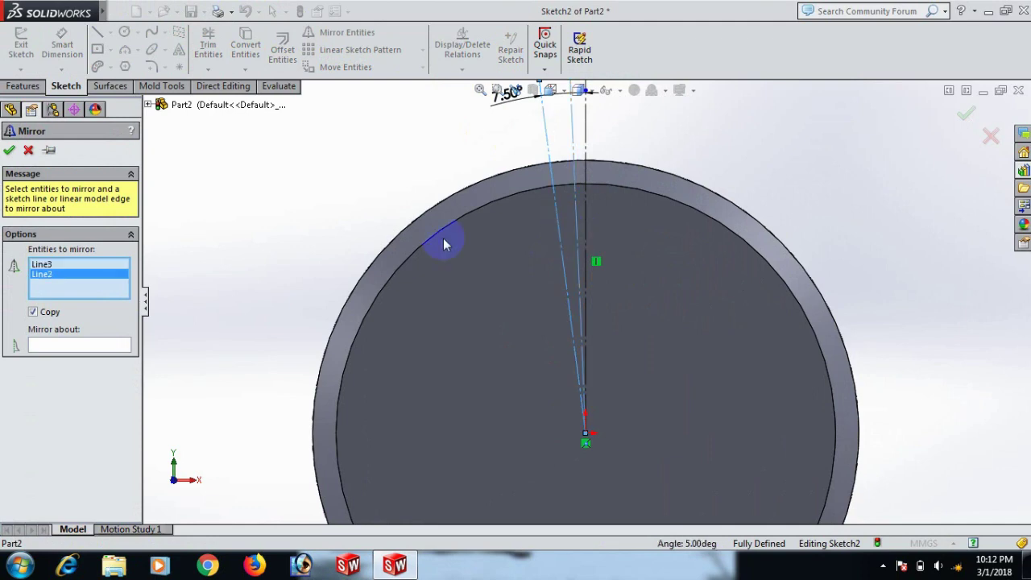
left_click(61, 346)
left_click(586, 223)
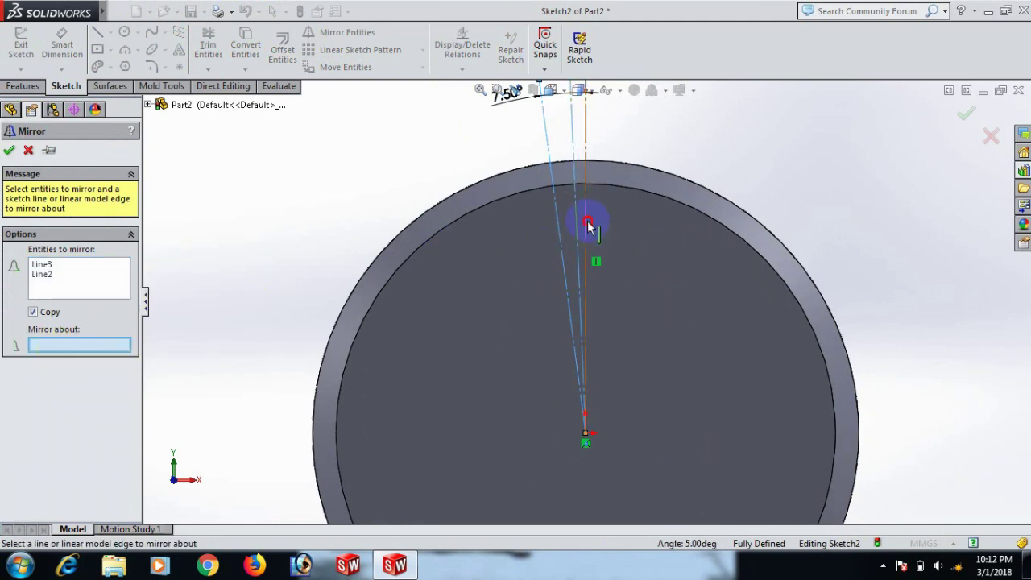
left_click(10, 151)
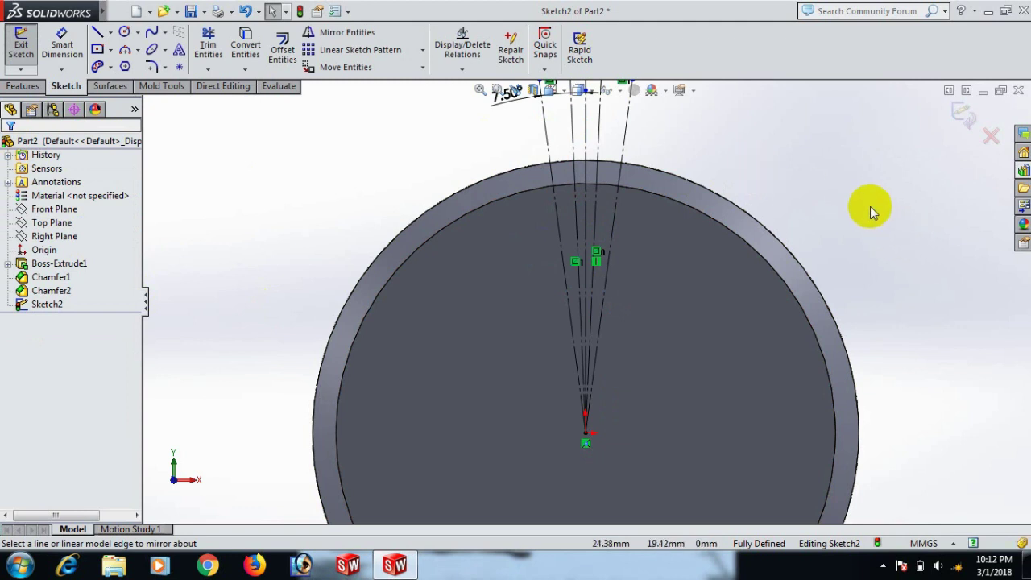
Draw a short three-point root arc between the construction lines
left_click(125, 50)
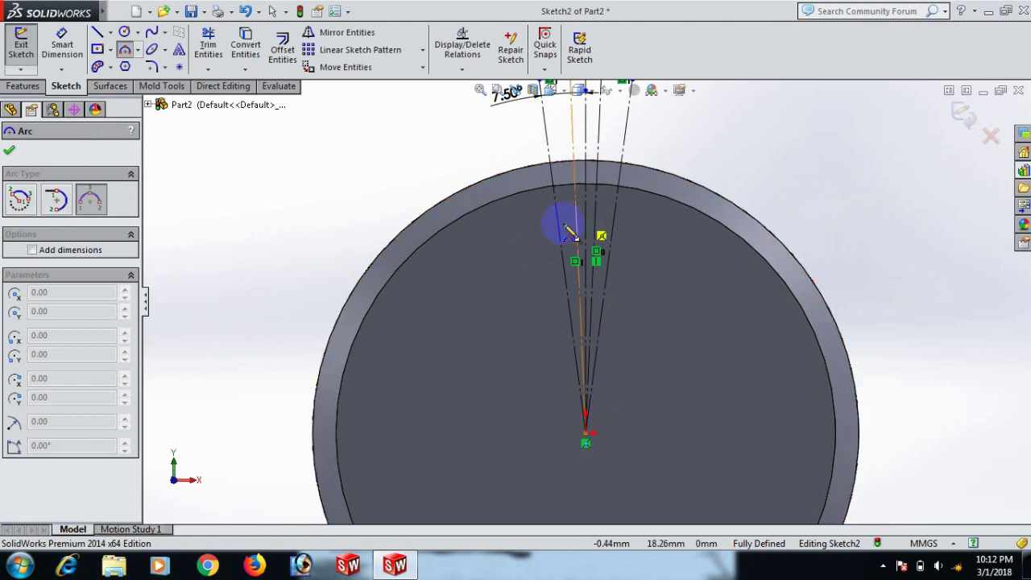
scroll(586, 229, "down", 5)
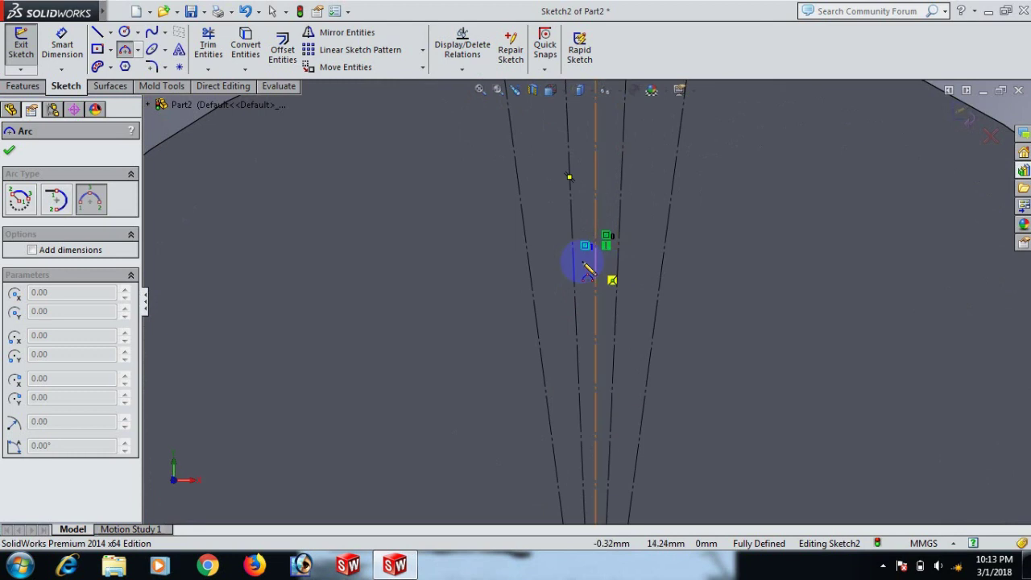
left_click(569, 175)
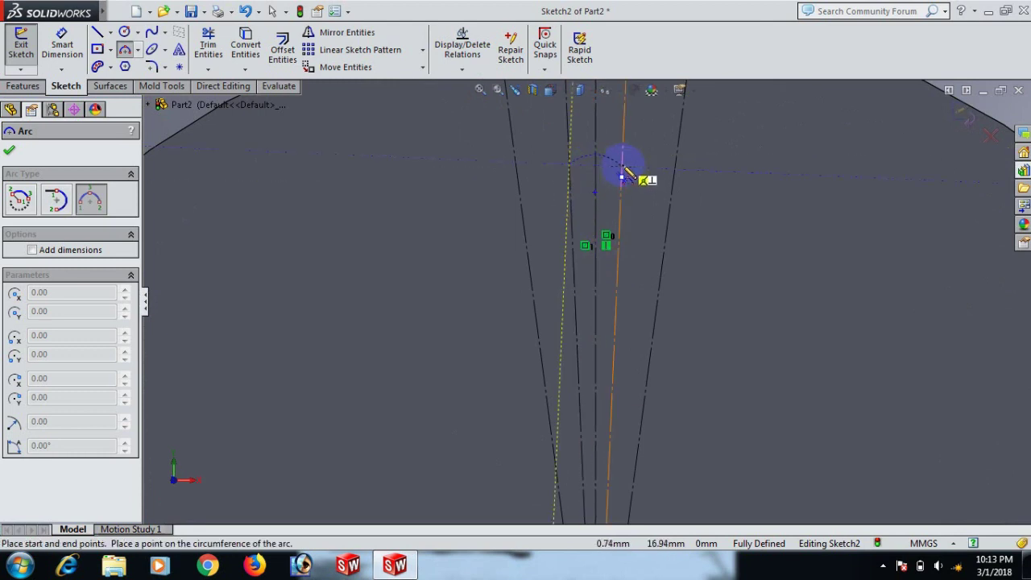
left_click(621, 165)
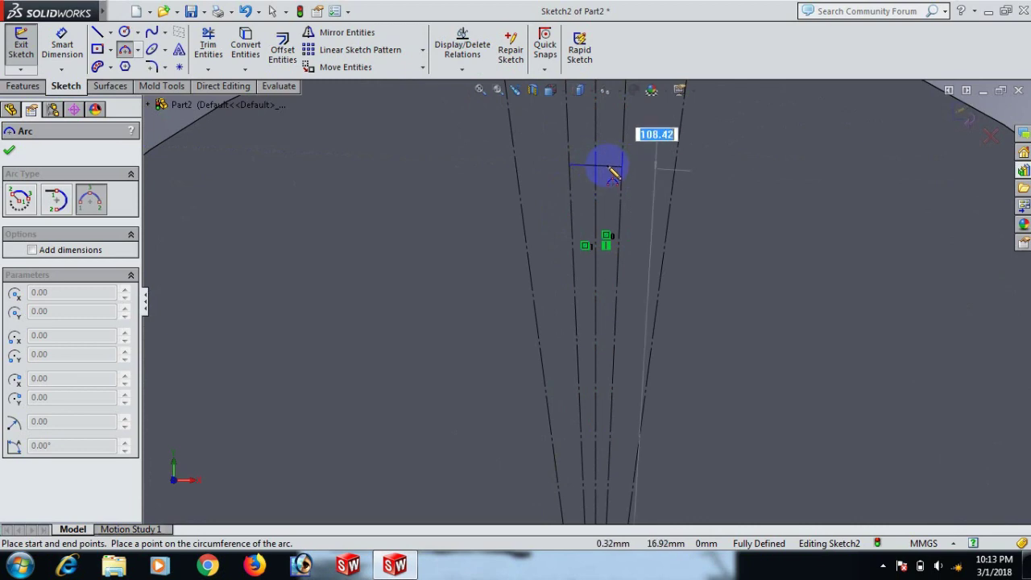
left_click(610, 167)
right_click(608, 161)
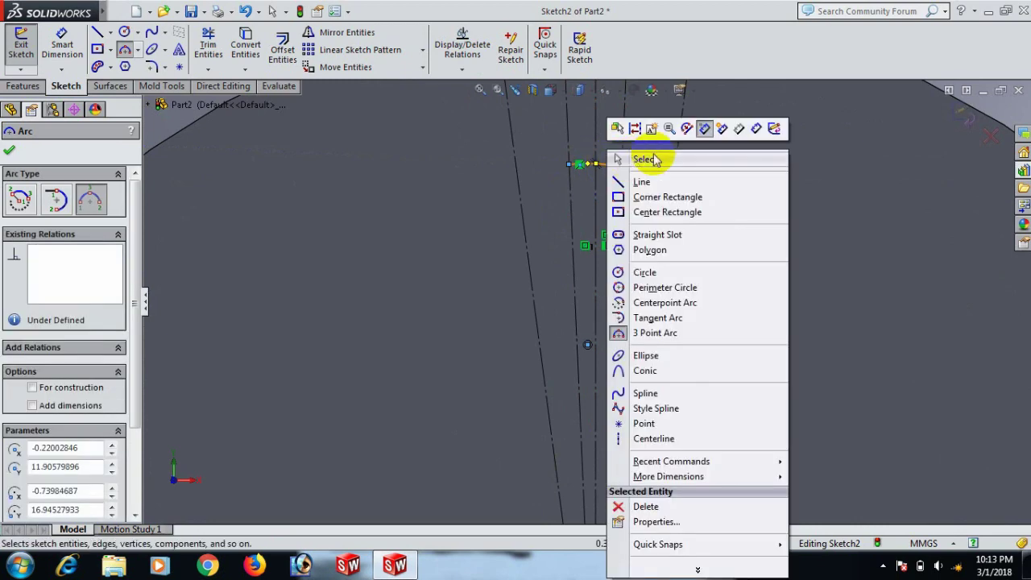
left_click(654, 161)
scroll(654, 161, "up", 3)
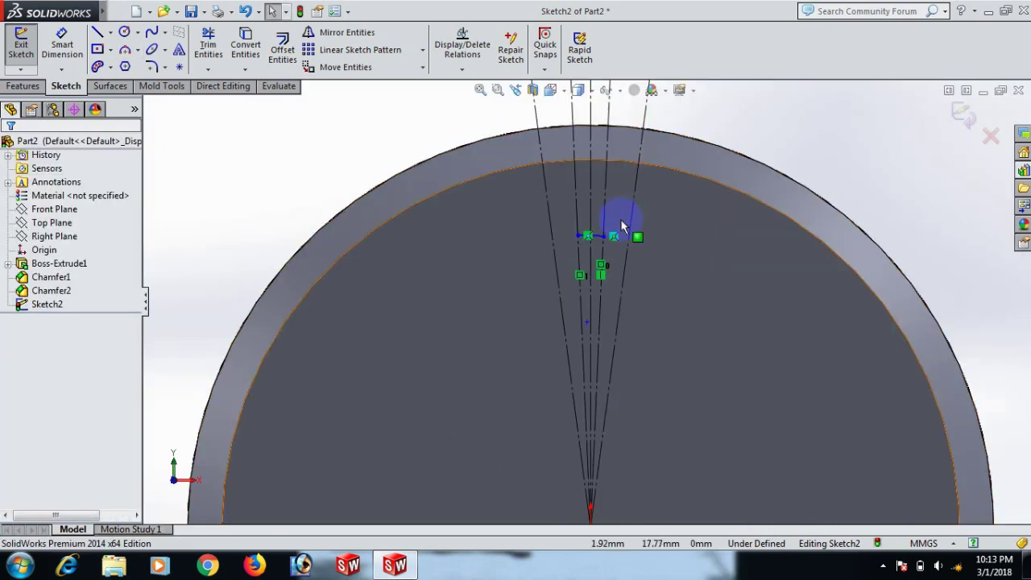
scroll(617, 223, "up", 2)
scroll(617, 223, "down", 1)
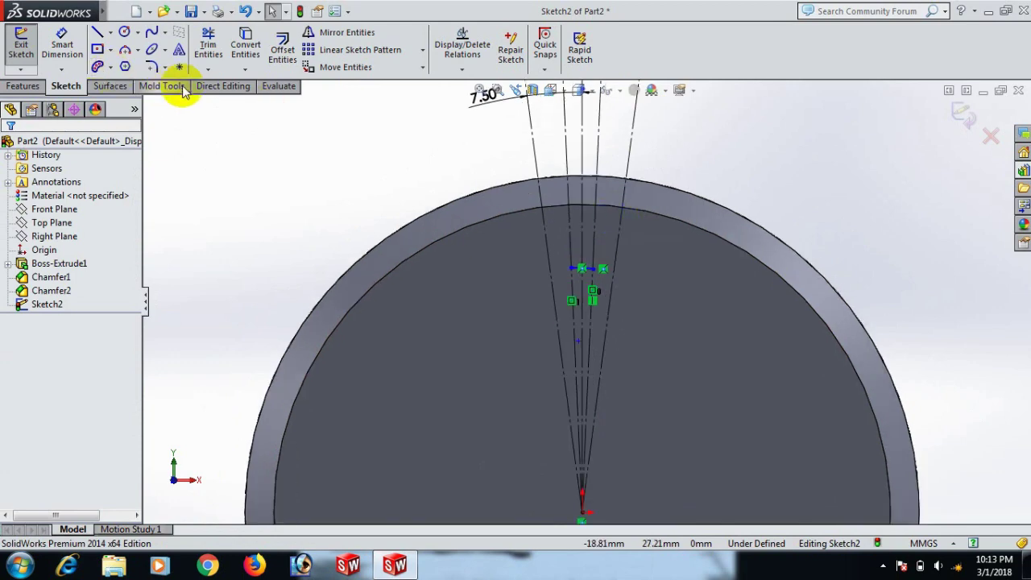
Draw a curved flank arc from the root arc up to the outer rim
left_click(126, 48)
scroll(505, 233, "down", 3)
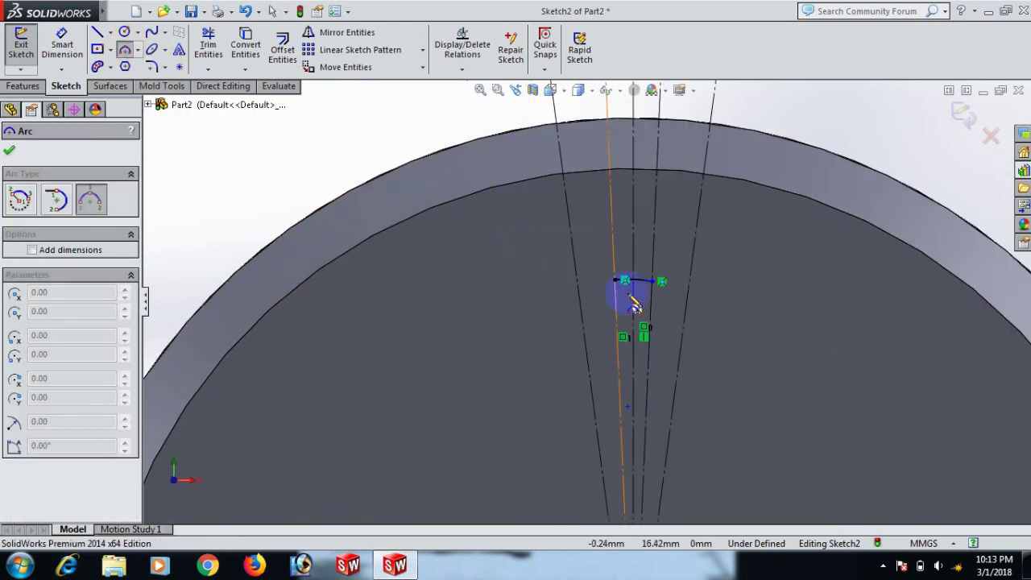
left_click_drag(616, 281, 562, 126)
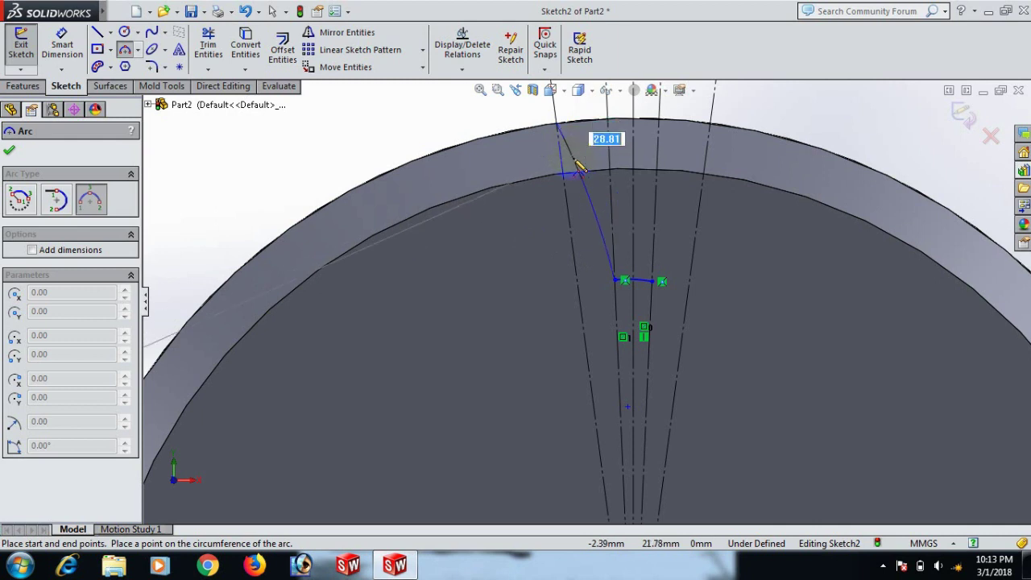
left_click(583, 163)
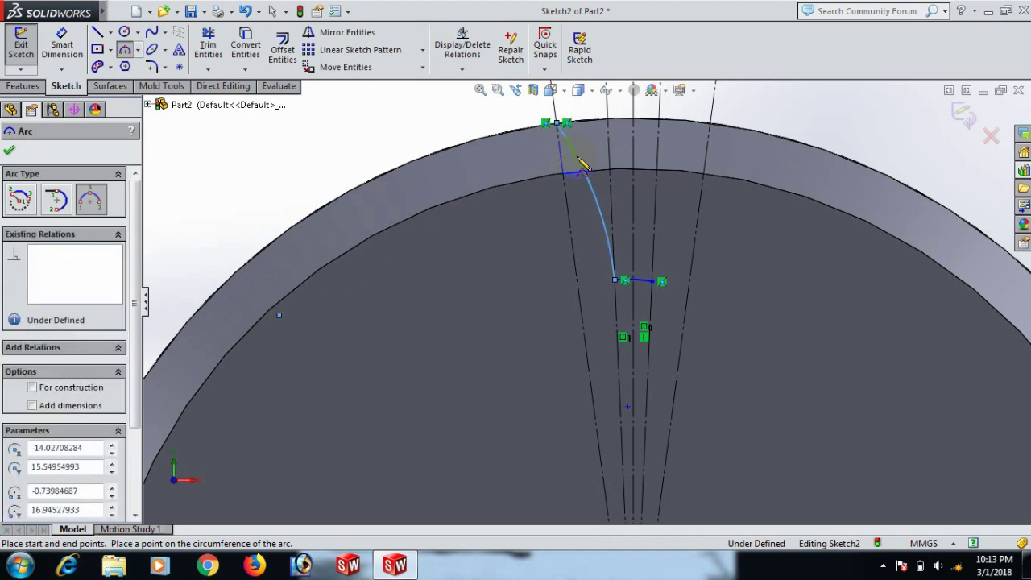
right_click(582, 164)
left_click(620, 157)
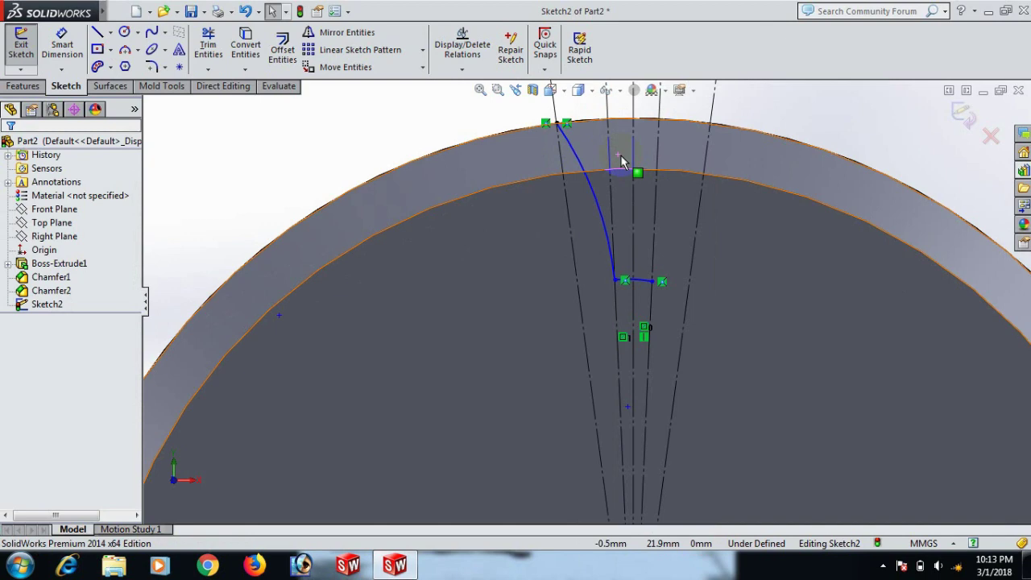
scroll(779, 205, "up", 2)
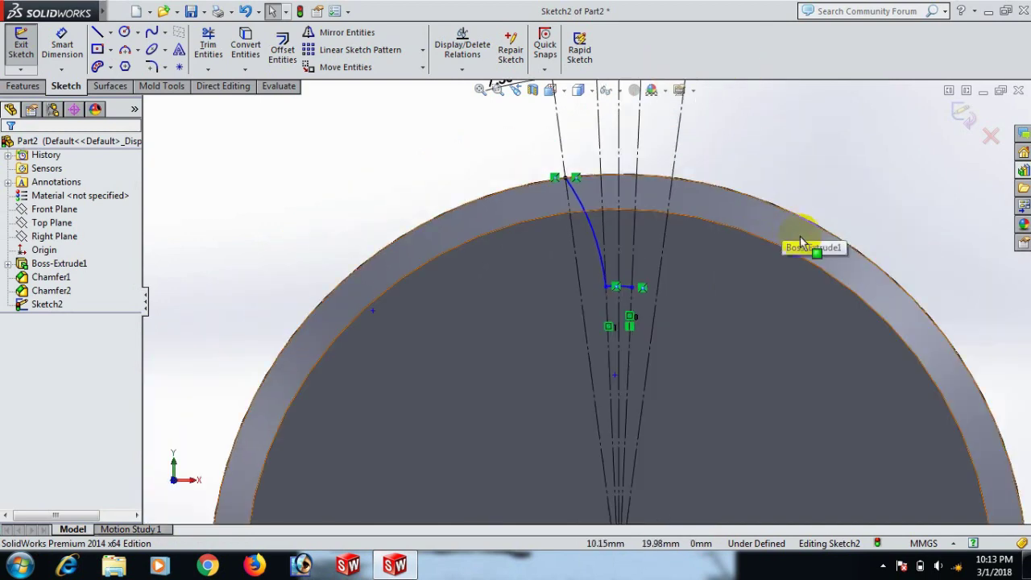
right_click_drag(865, 195, 840, 50)
scroll(656, 293, "down", 3)
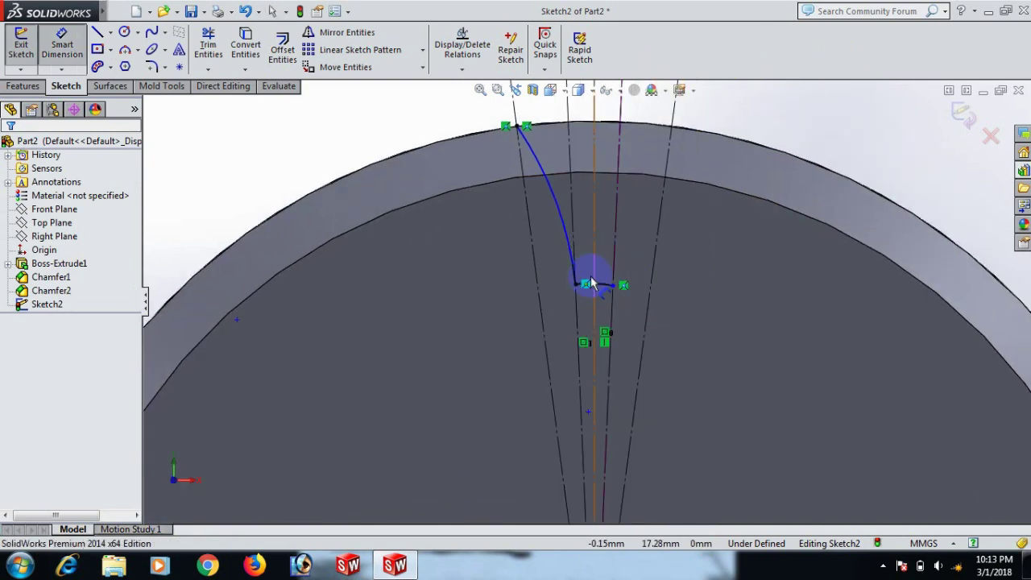
Dimension the root arc's radius to 36 mm
left_click(596, 284)
left_click(773, 280)
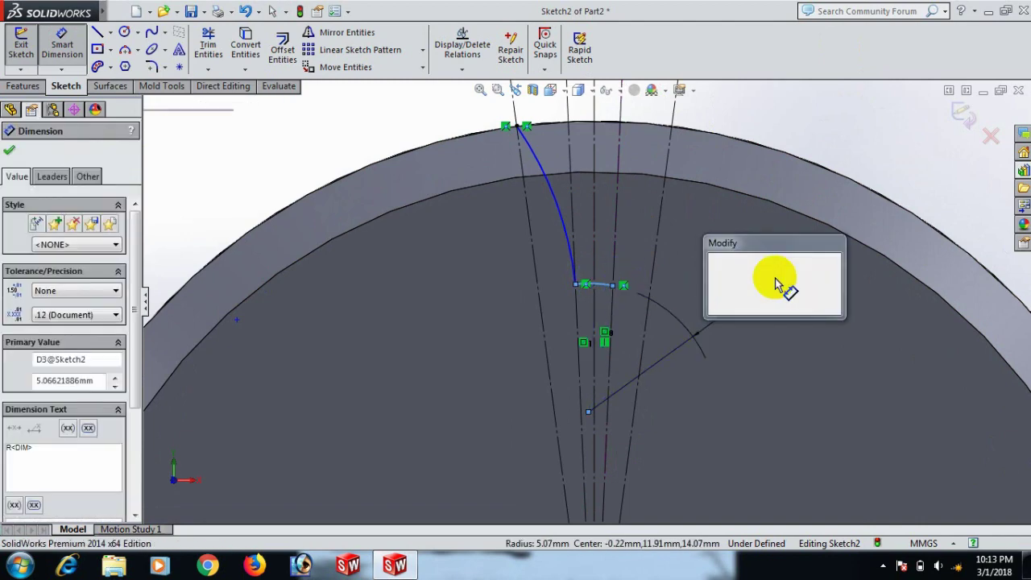
type("36")
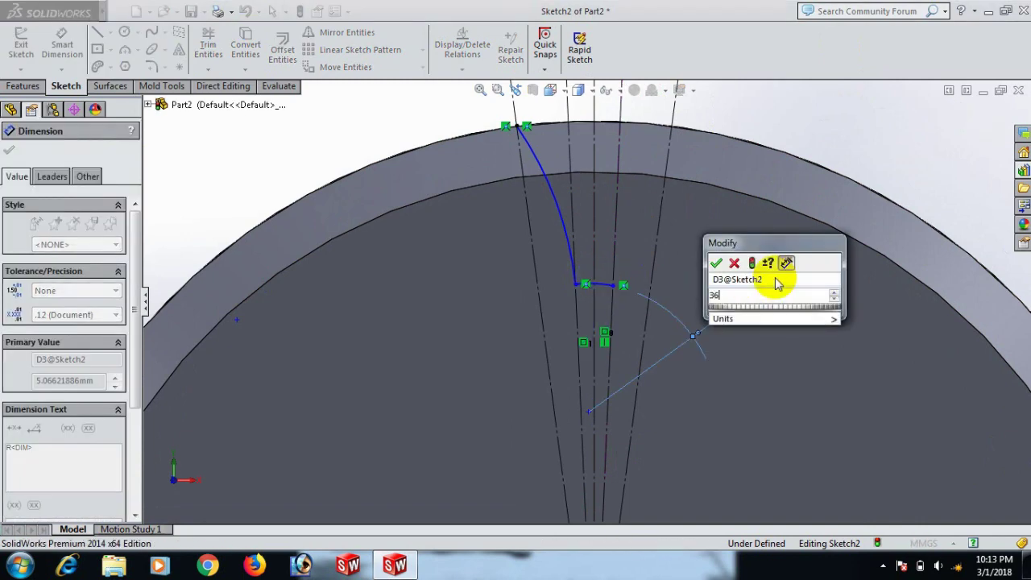
key("Return")
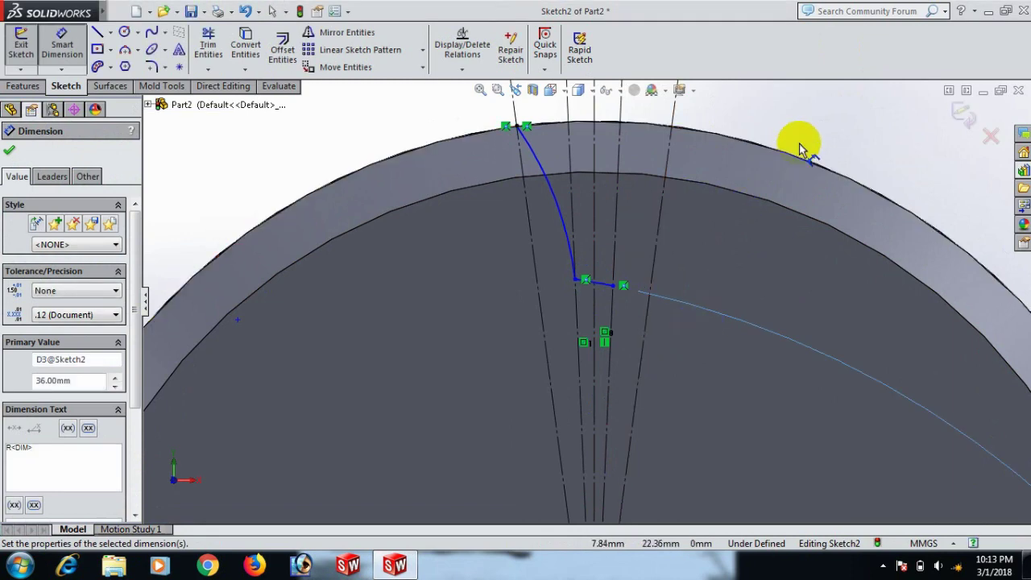
right_click(829, 121)
left_click(866, 158)
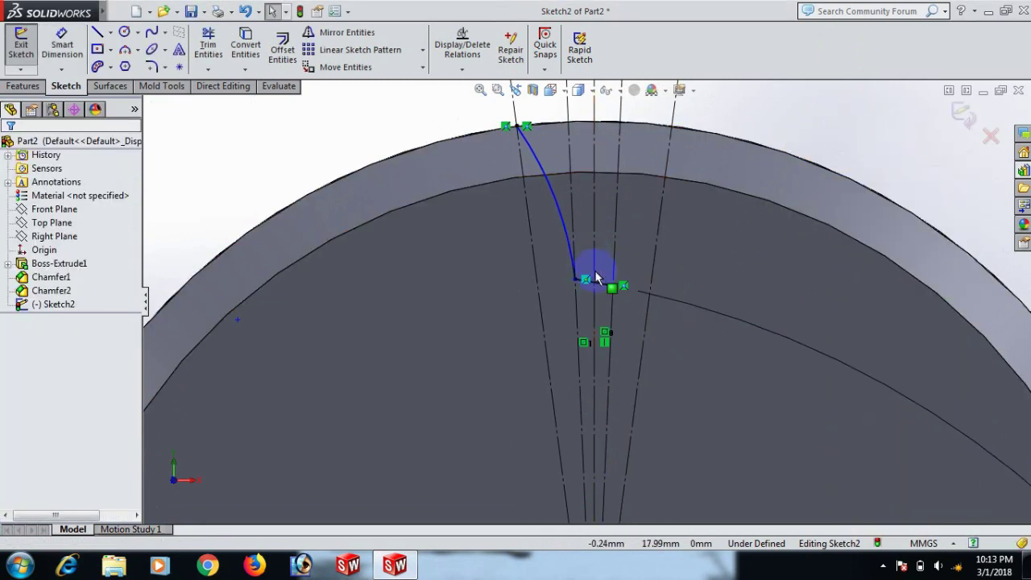
scroll(609, 299, "down", 3)
Add a Horizontal relation between the root arc's two endpoints
left_click(614, 292)
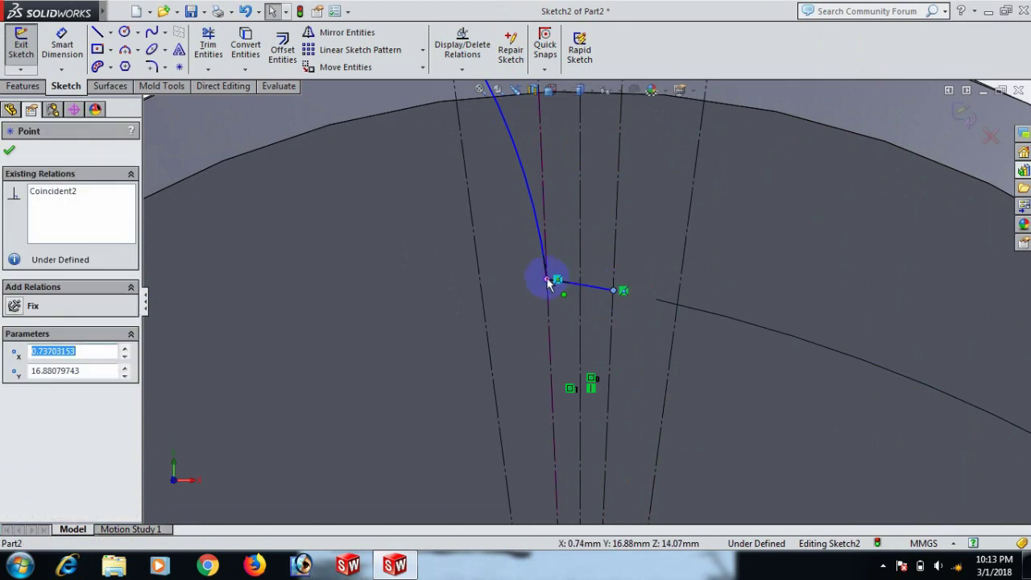
left_click(548, 281, "ctrl")
left_click(16, 398)
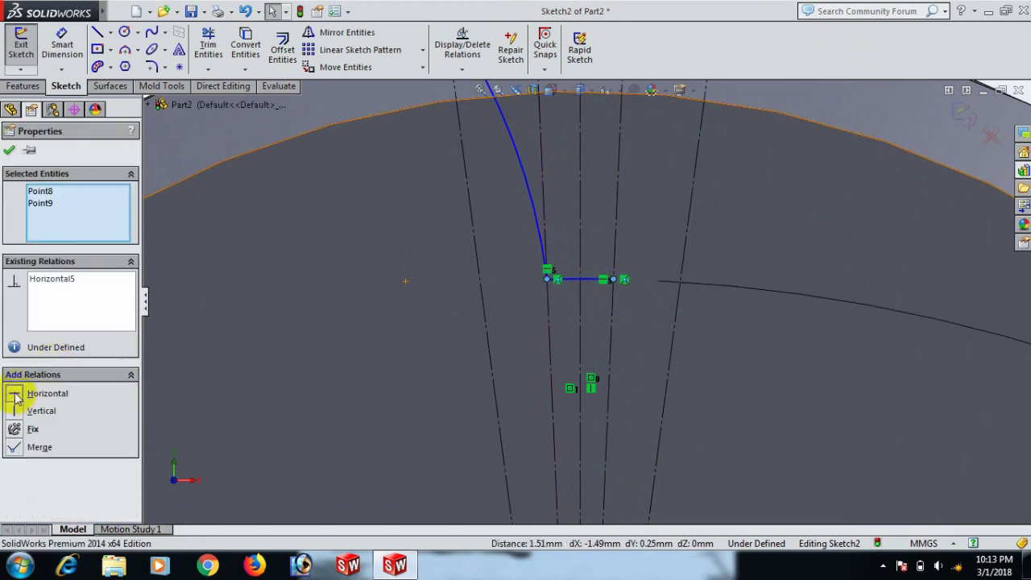
scroll(326, 294, "up", 5)
left_click(246, 152)
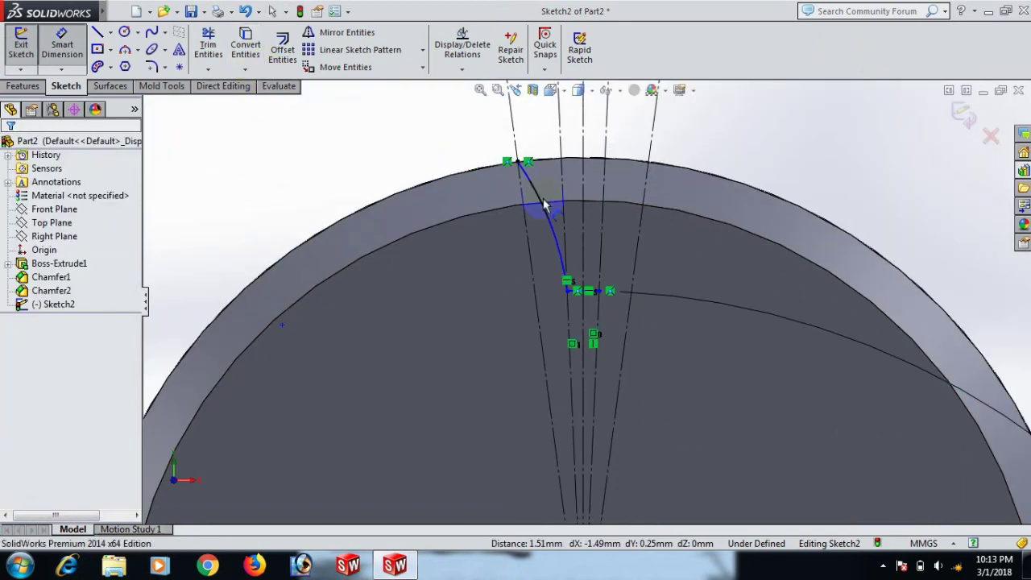
Dimension the flank arc's radius to 10.10 mm
left_click(553, 230)
left_click(753, 219)
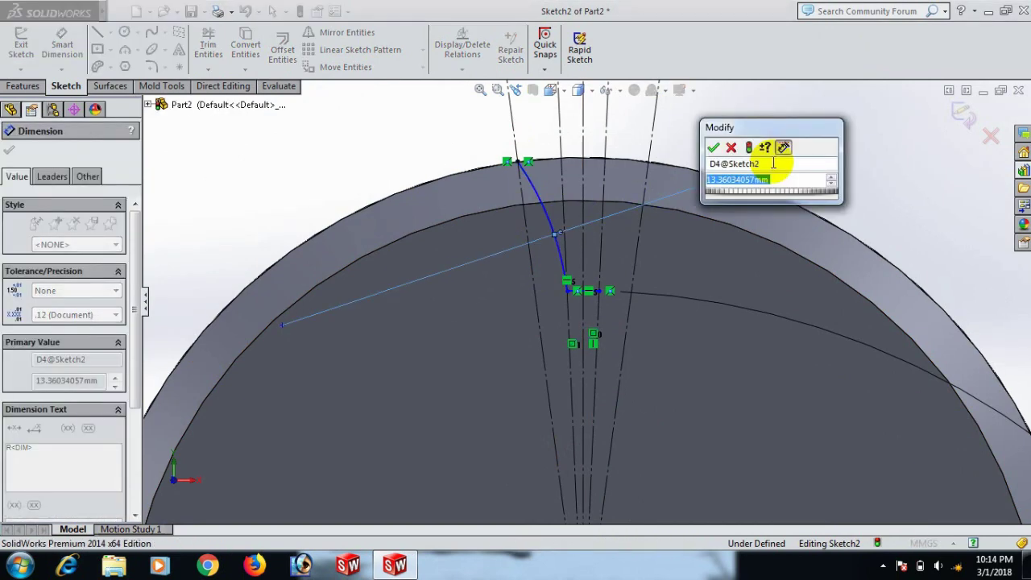
type("10")
key("Return")
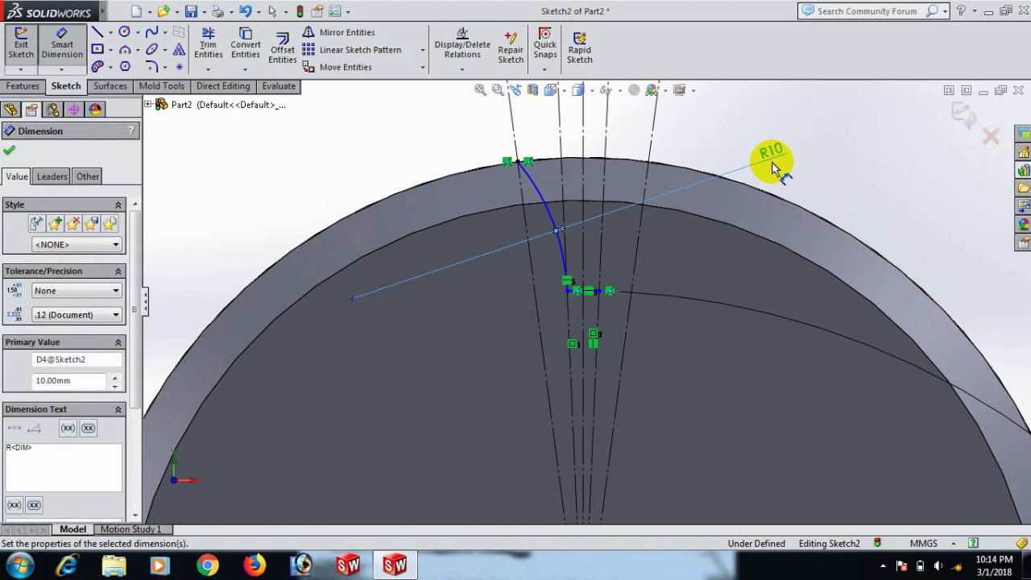
double_click(771, 157)
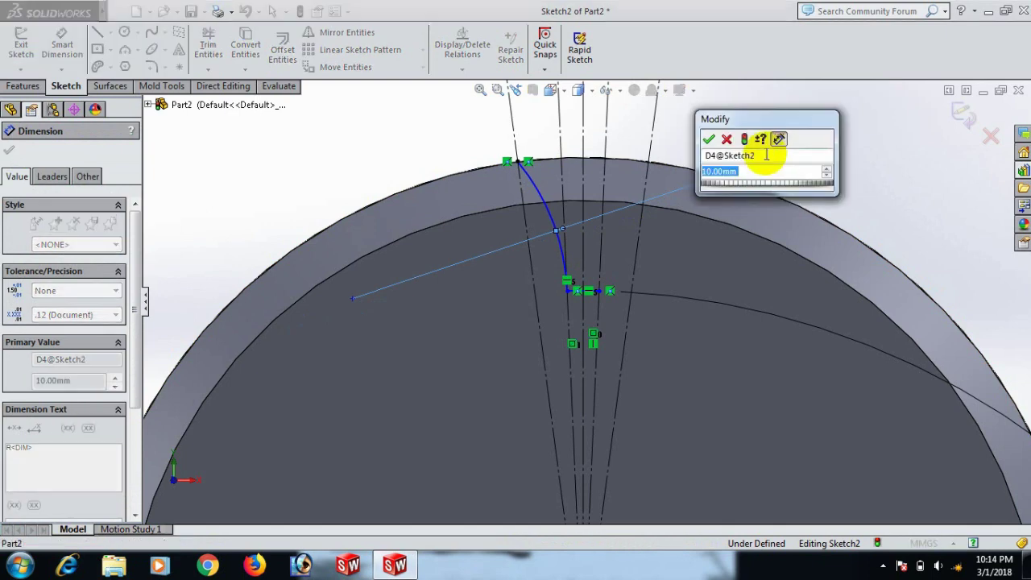
type("10.10")
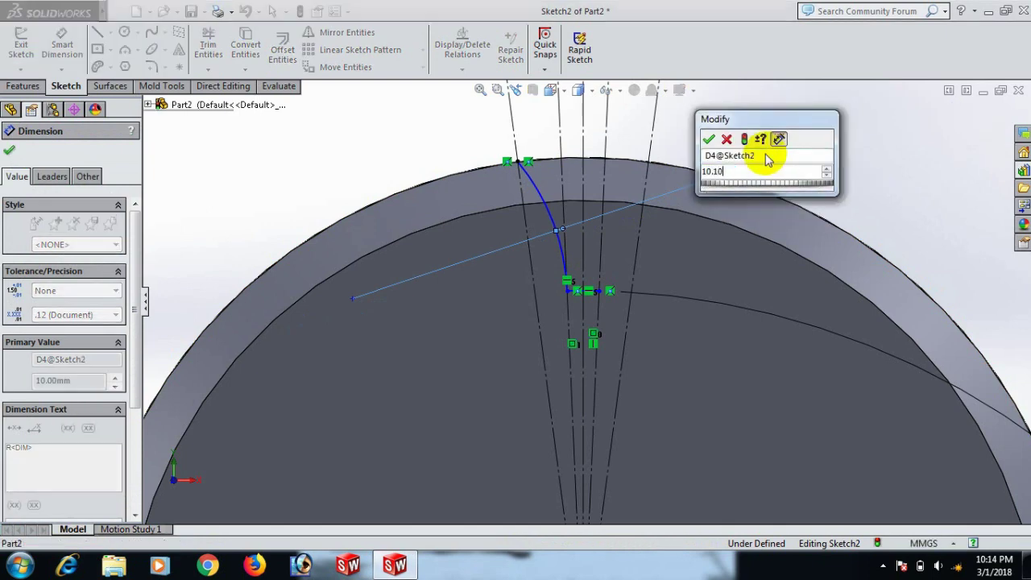
key("Return")
left_click(817, 156)
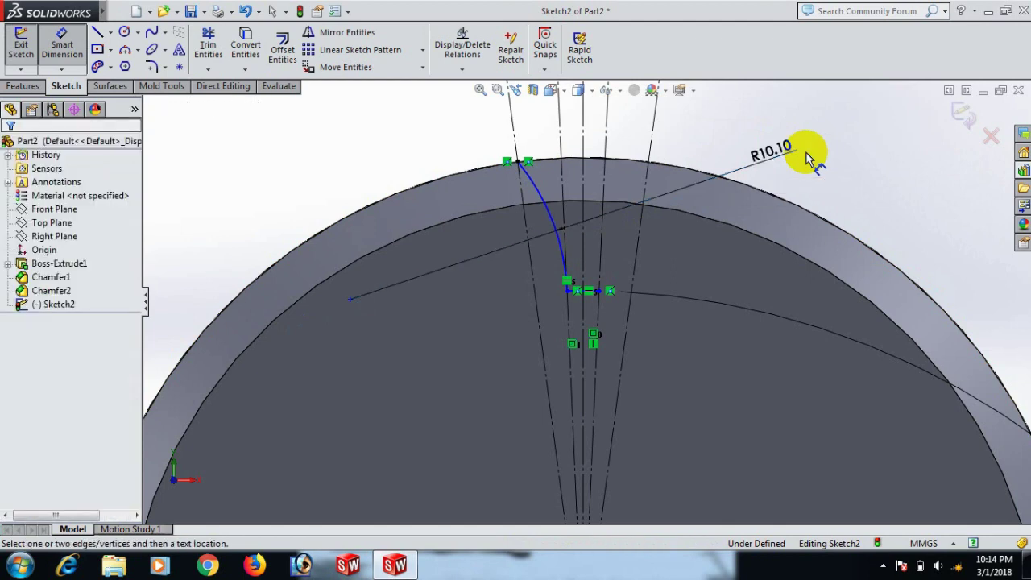
right_click(817, 154)
left_click(846, 170)
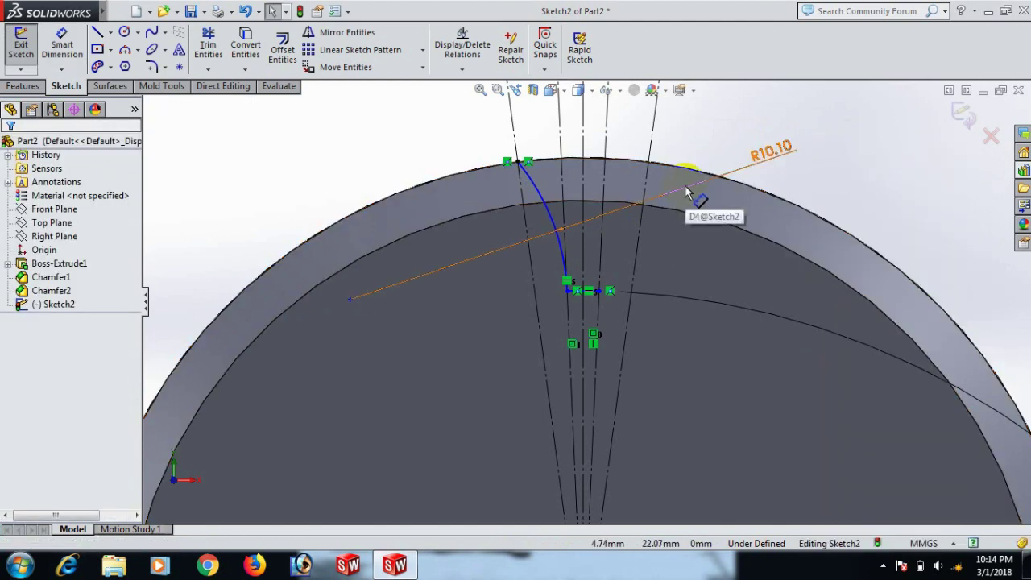
scroll(685, 191, "down", 1)
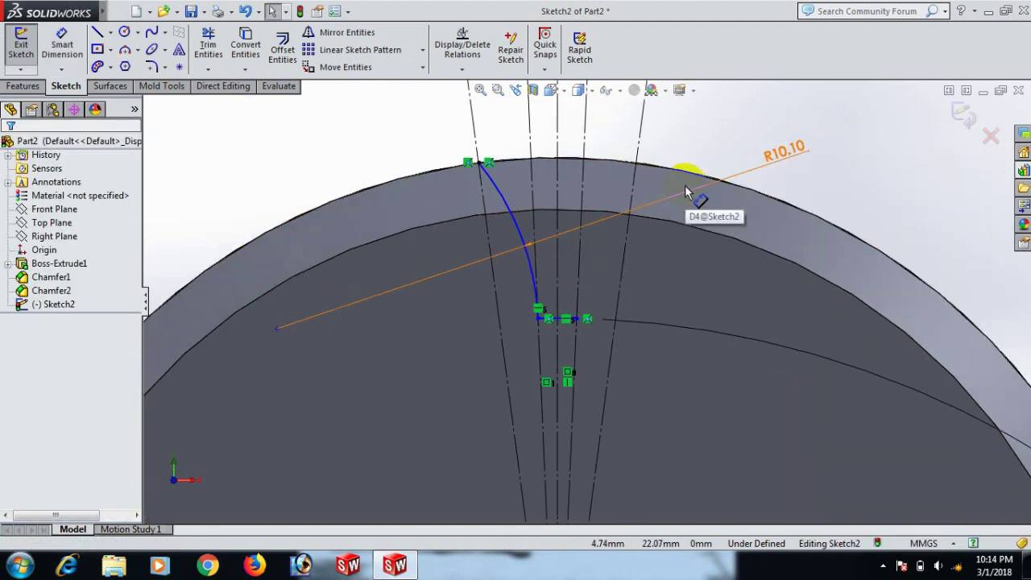
Draw a three-point tip arc along the rim from the flank top to the opposite construction line
left_click(125, 49)
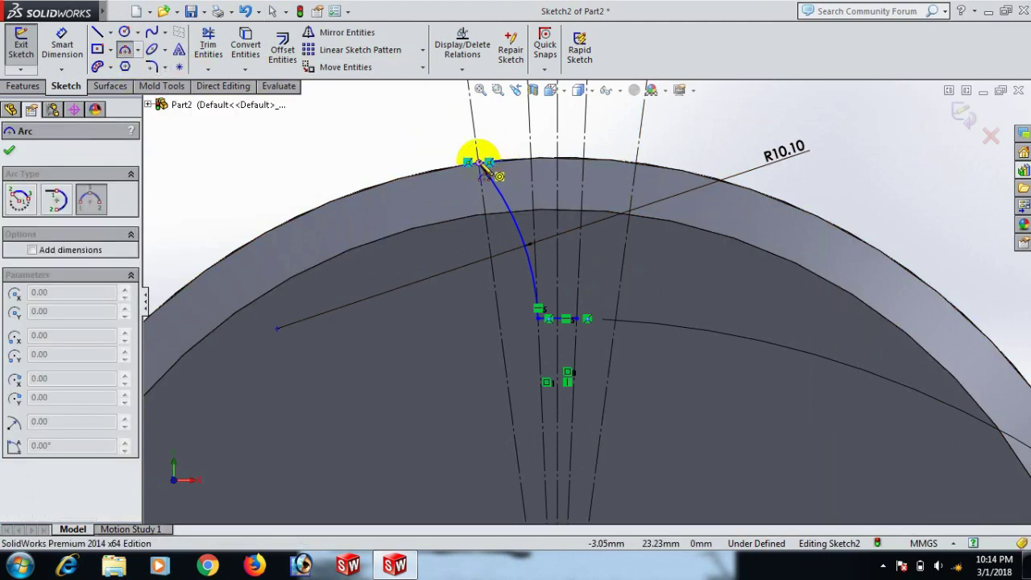
left_click(479, 163)
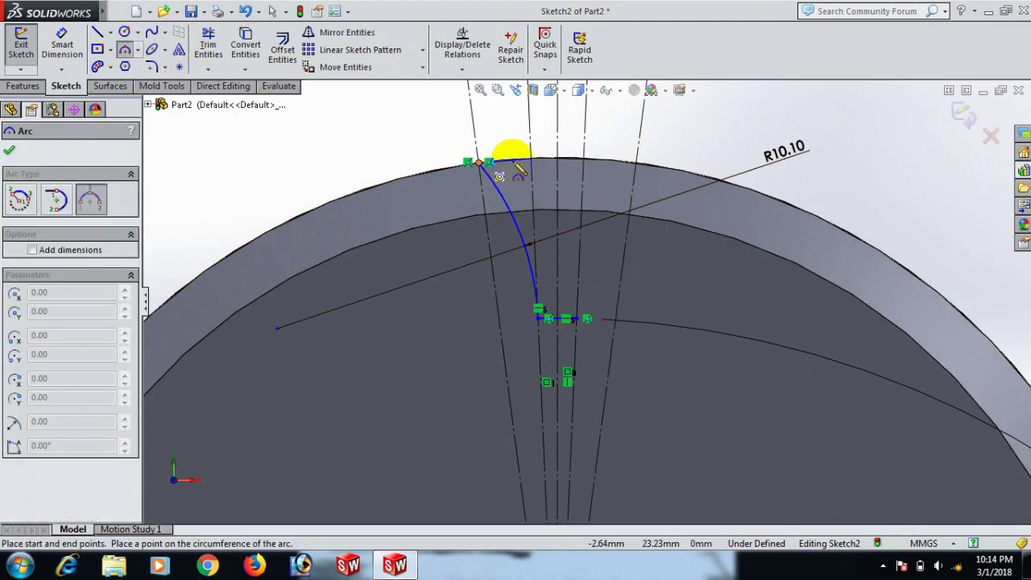
left_click(642, 167)
left_click(572, 161)
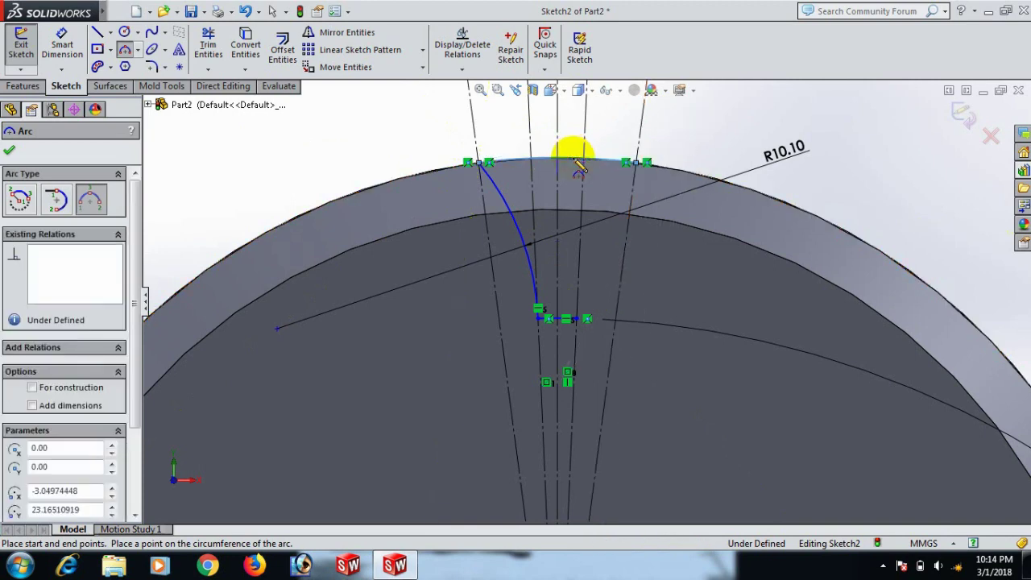
right_click(594, 158)
left_click(626, 156)
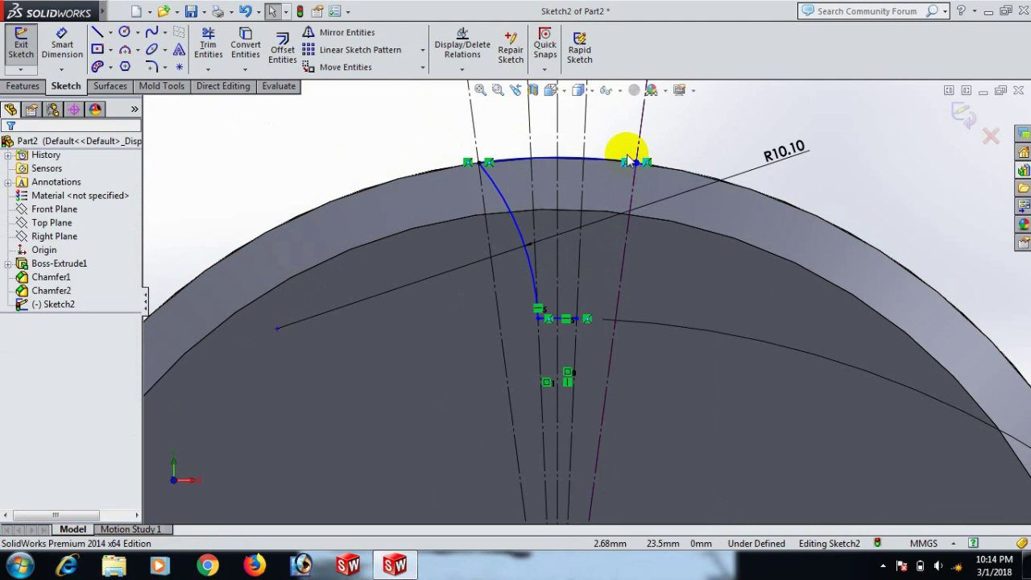
scroll(596, 241, "down", 3)
Add a 5.13 mm vertical dimension from the flank arc's lower endpoint to the tooth tip point
right_click_drag(824, 196, 821, 88)
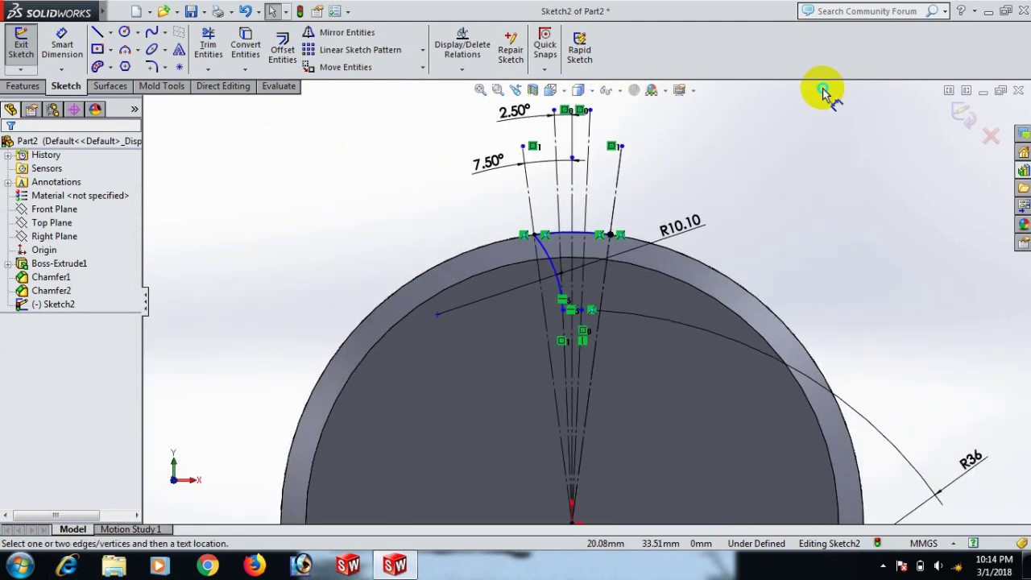
scroll(633, 297, "up", 3)
left_click(533, 319)
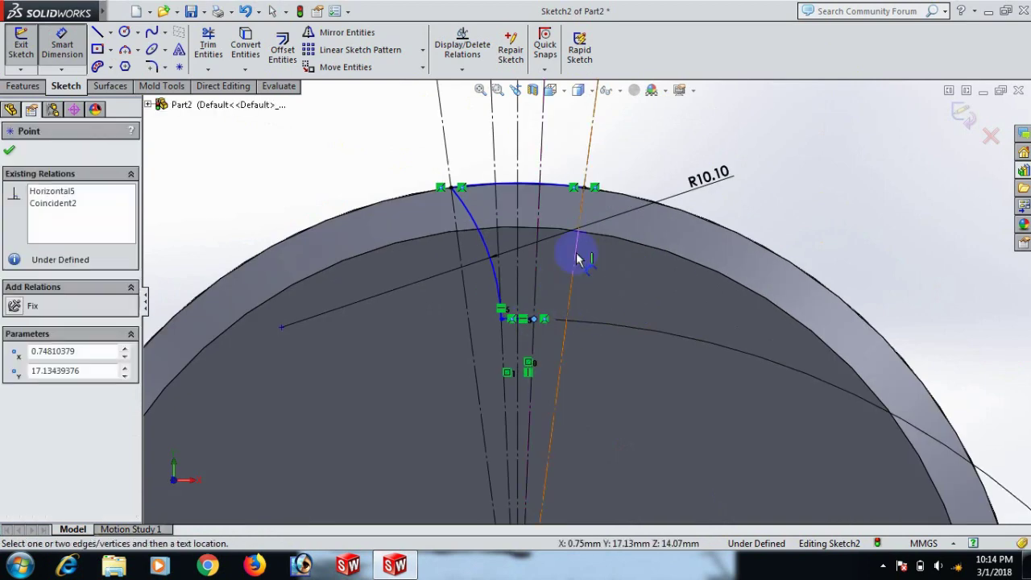
left_click(583, 198)
left_click(812, 240)
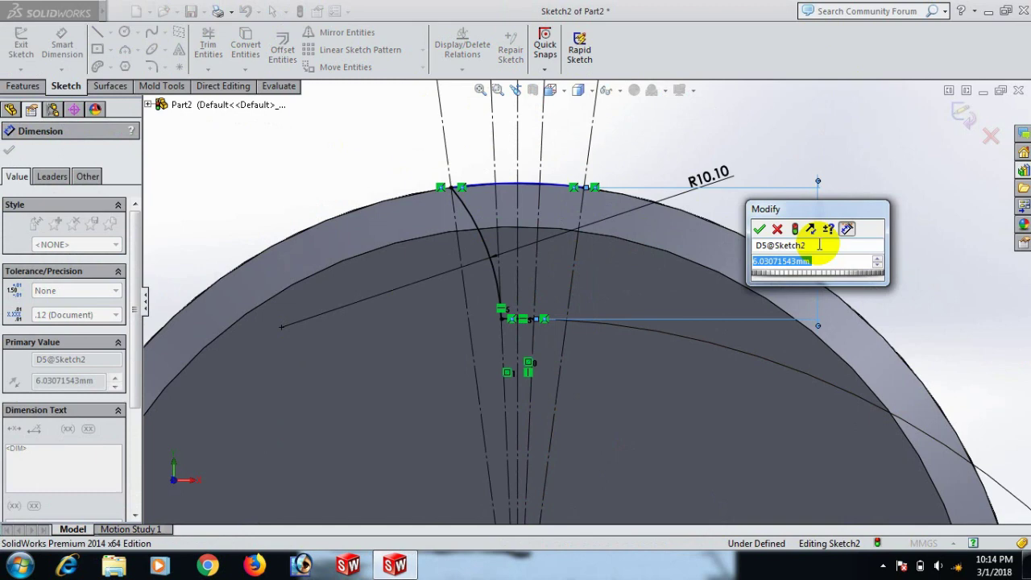
type("5.1")
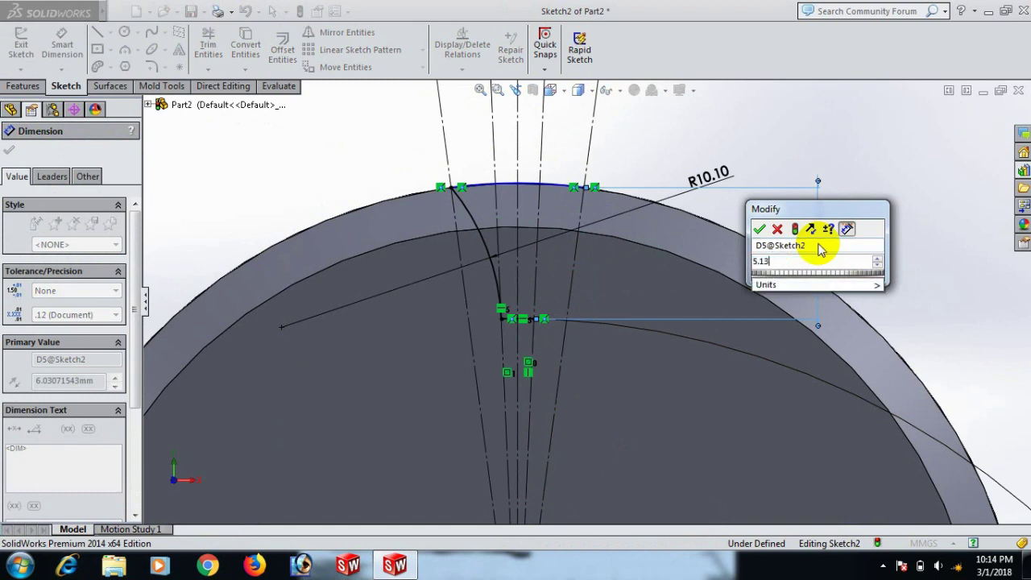
type("3")
key("Return")
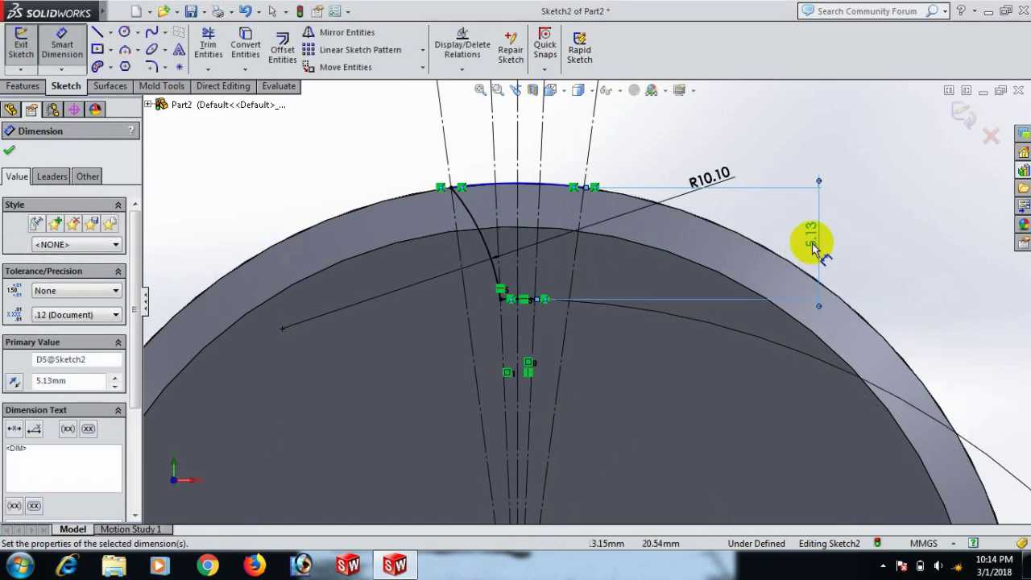
key("Escape")
right_click(856, 230)
left_click(895, 170)
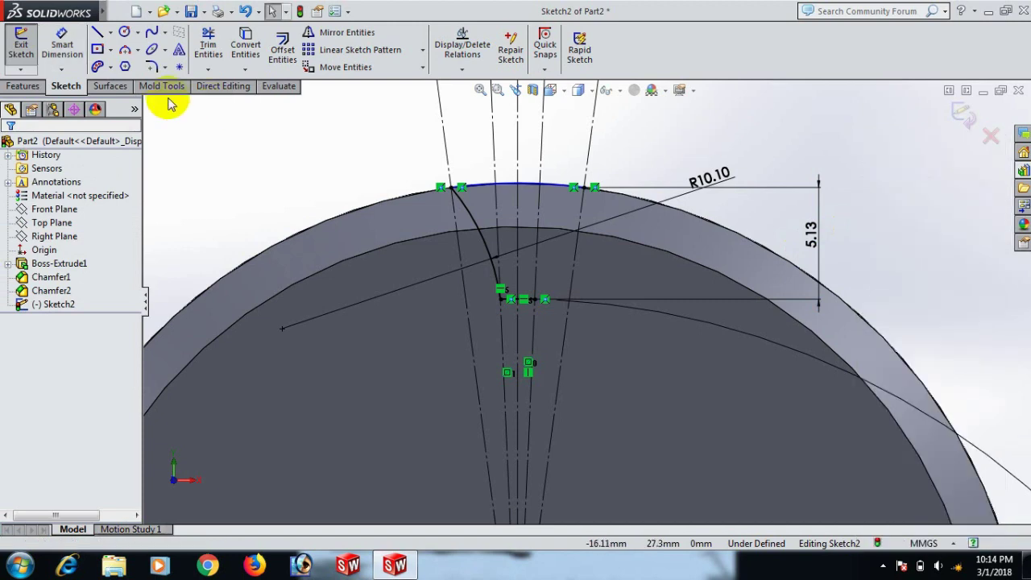
Mirror the flank arc Arc2 about the vertical centreline Line1
left_click(332, 33)
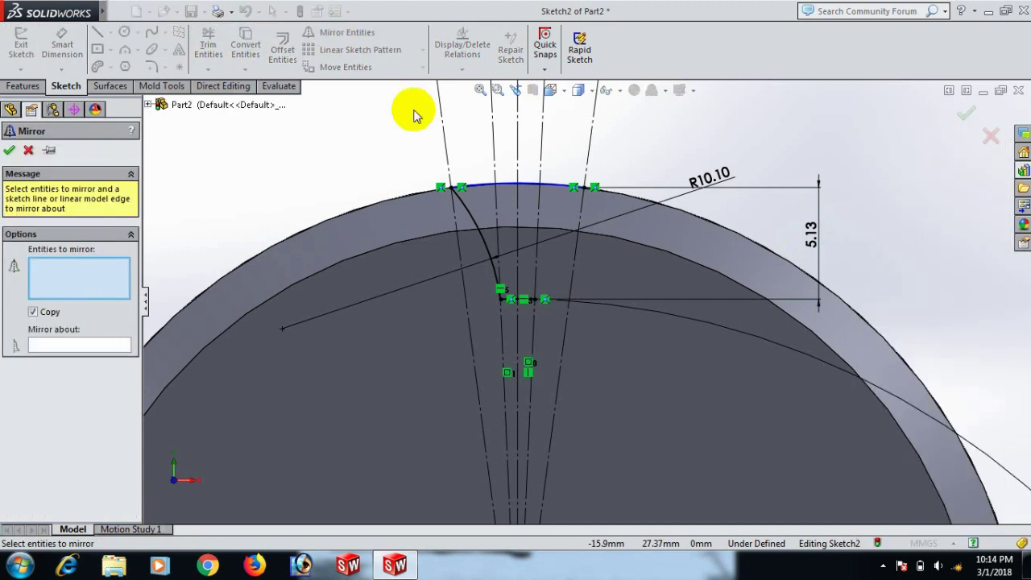
left_click(488, 250)
left_click(105, 344)
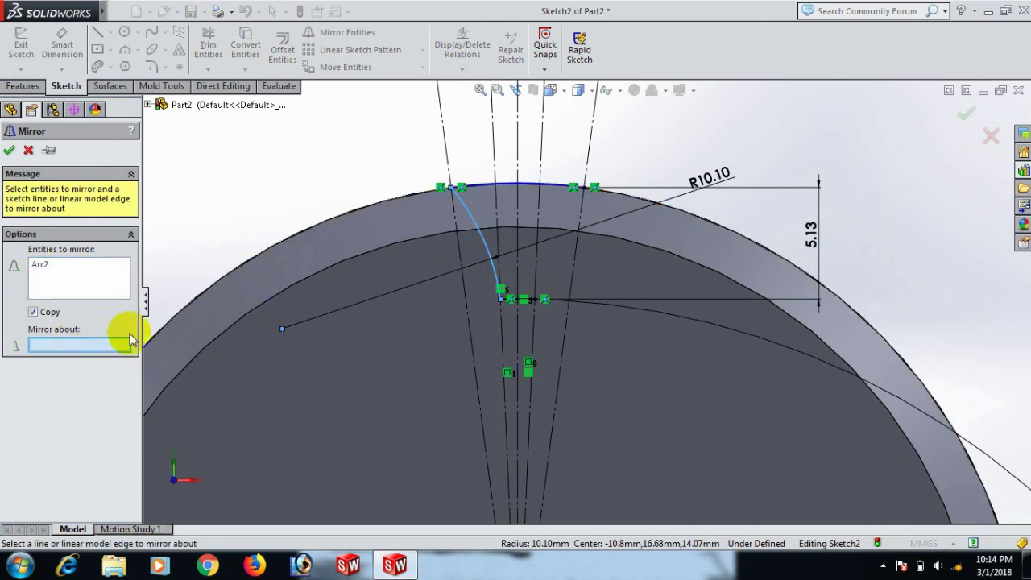
left_click(518, 266)
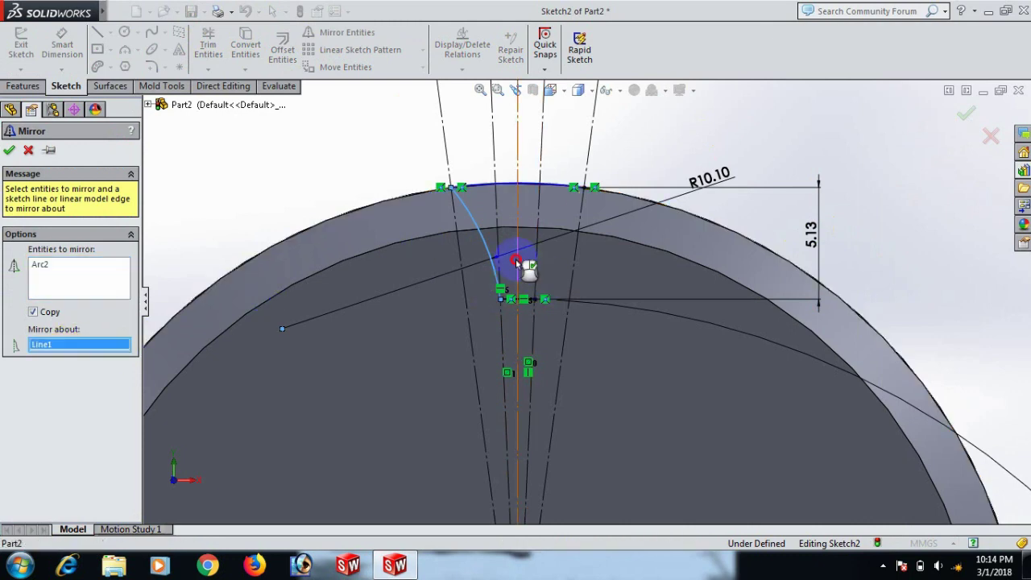
left_click(11, 150)
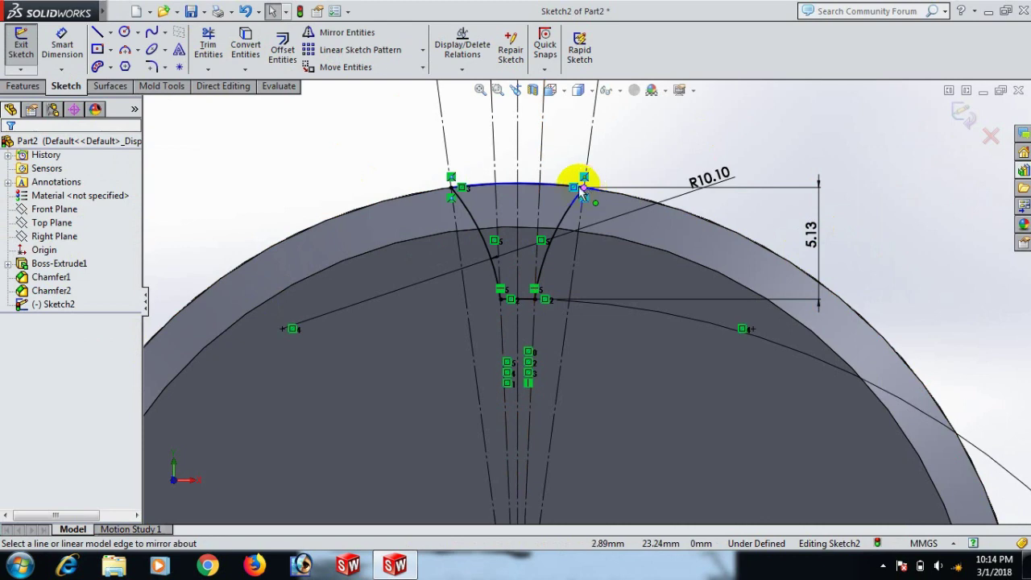
scroll(564, 181, "down", 4)
scroll(492, 209, "down", 4)
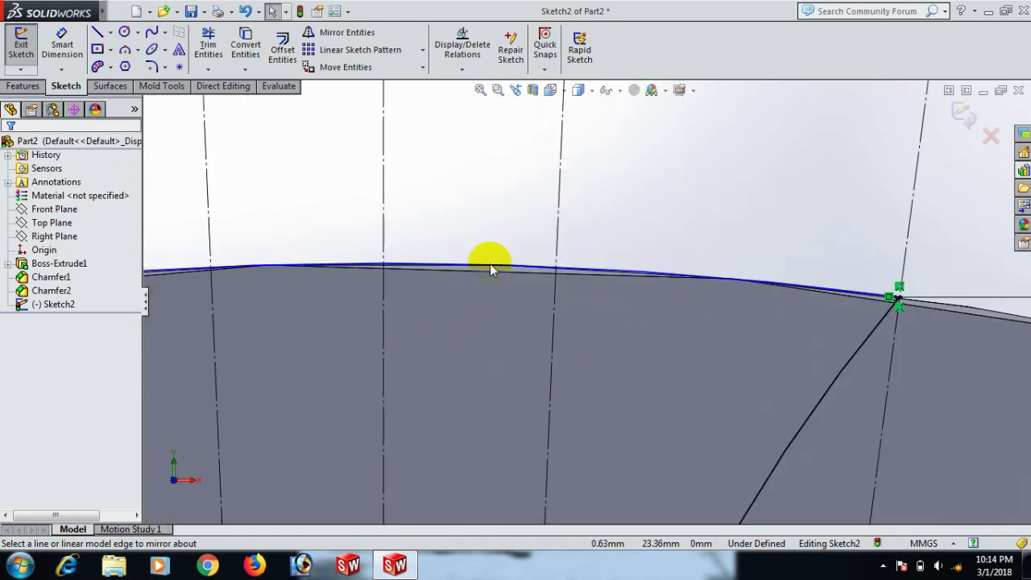
left_click(491, 262)
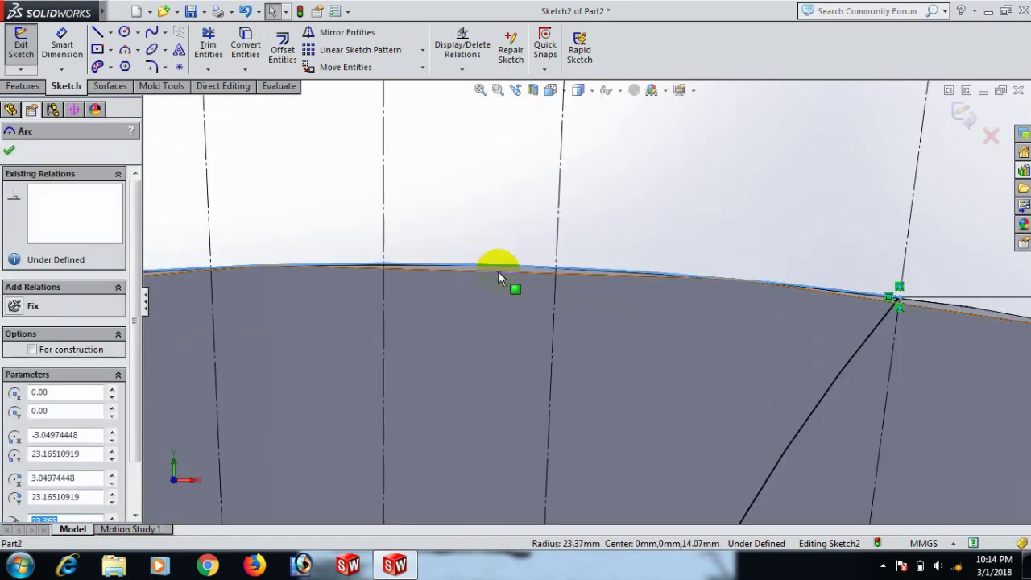
left_click(489, 272, "ctrl")
left_click(439, 202)
scroll(463, 244, "up", 3)
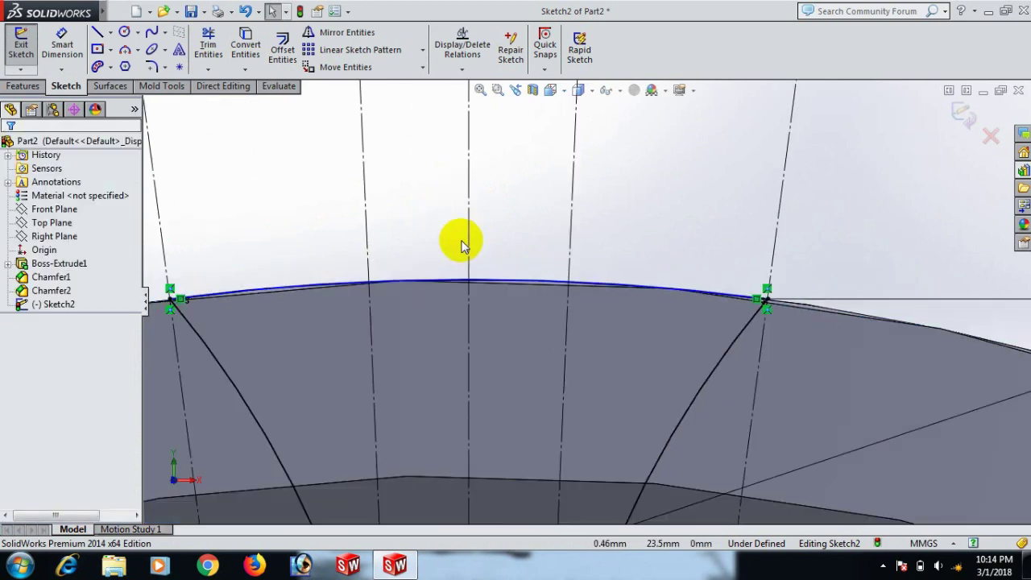
scroll(769, 293, "down", 5)
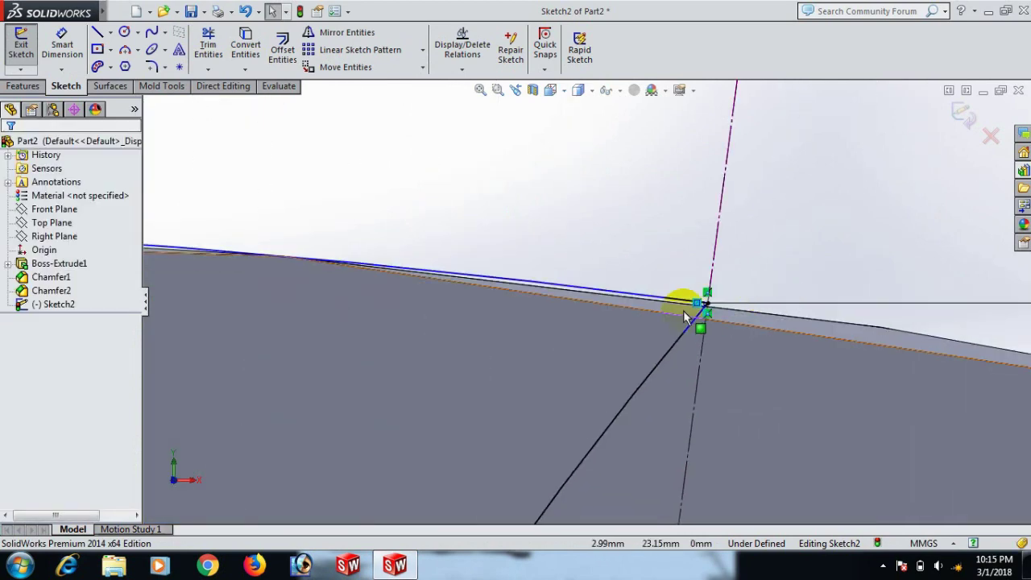
scroll(677, 305, "up", 5)
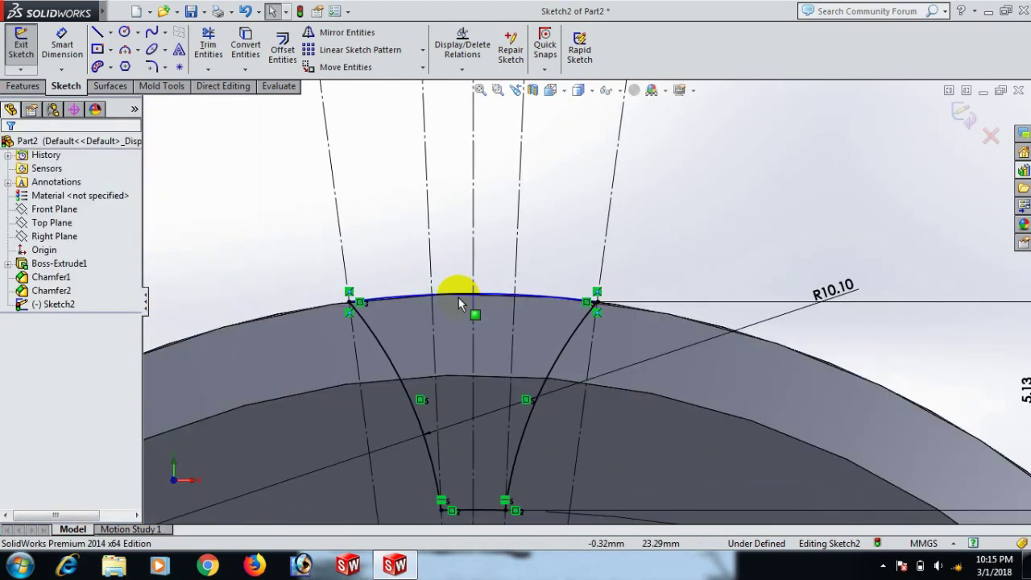
scroll(363, 306, "down", 2)
left_click_drag(333, 290, 408, 284)
scroll(419, 289, "down", 3)
left_click(433, 282)
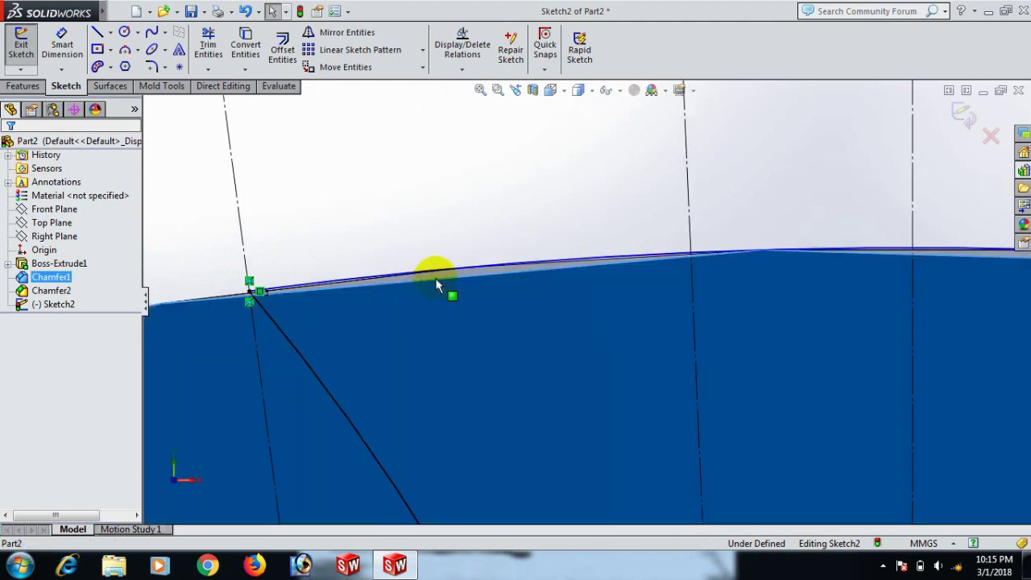
left_click(469, 217)
scroll(472, 223, "up", 4)
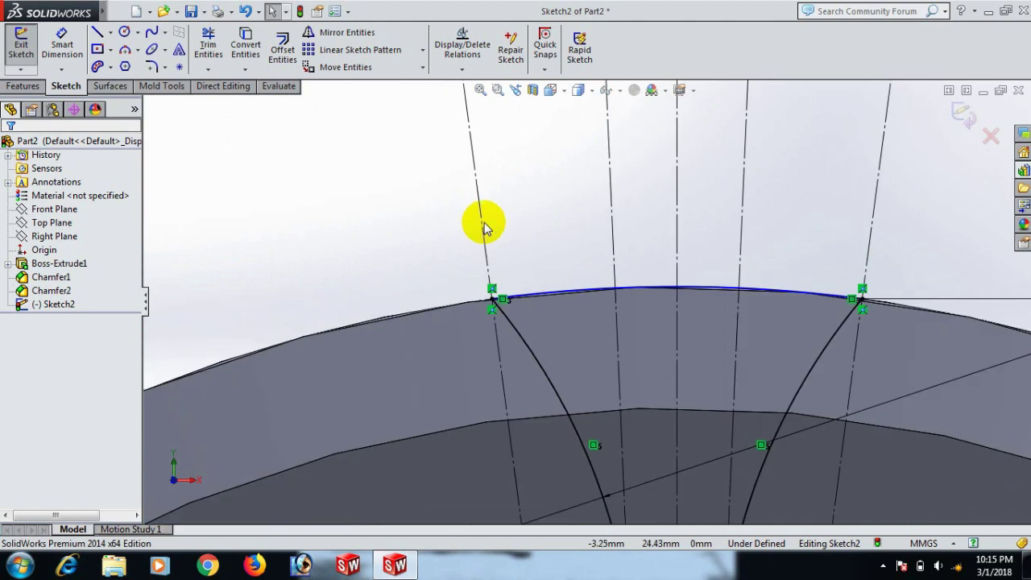
scroll(767, 285, "down", 5)
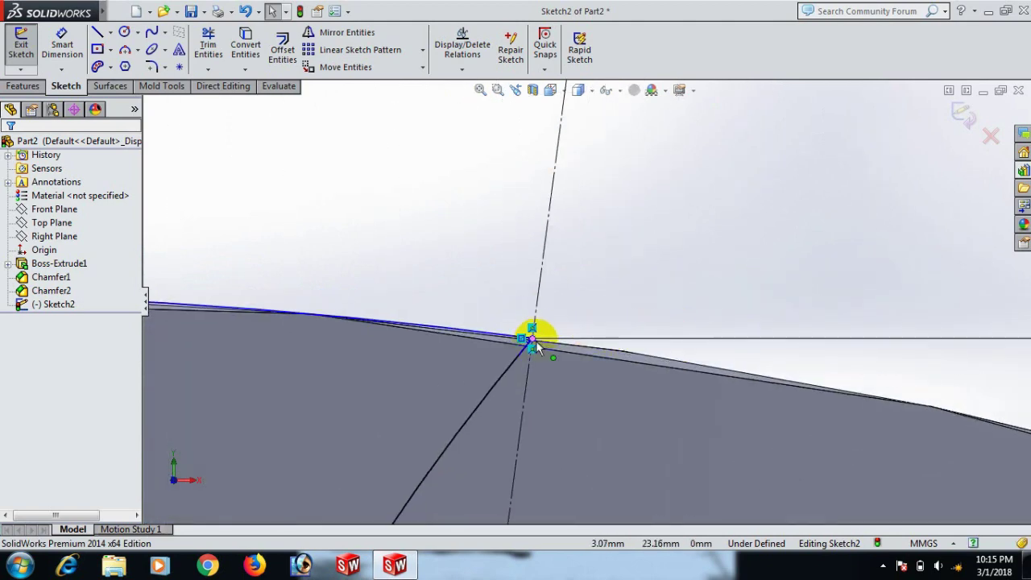
left_click(534, 337)
scroll(451, 303, "up", 4)
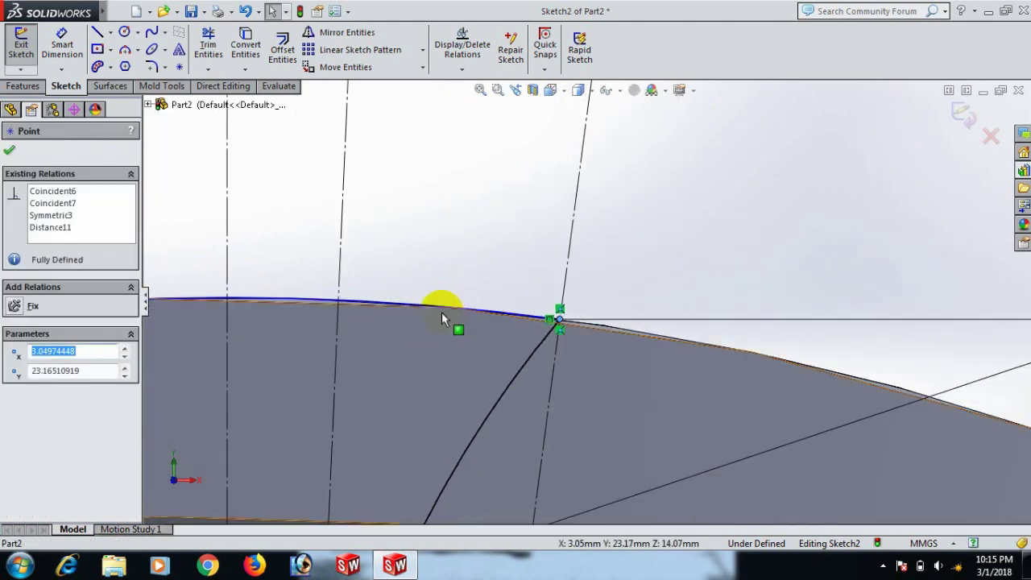
scroll(523, 282, "up", 5)
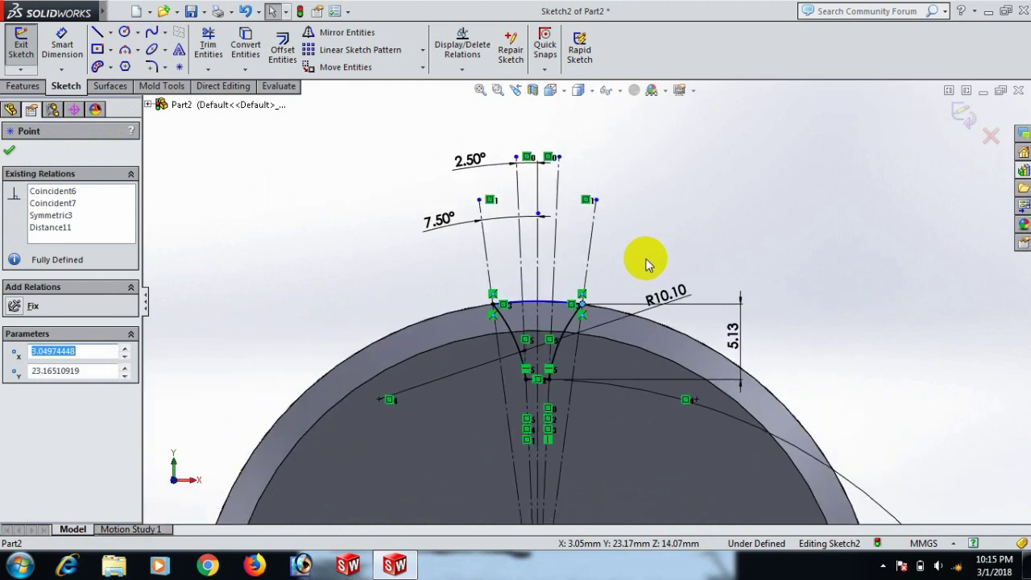
scroll(515, 319, "down", 3)
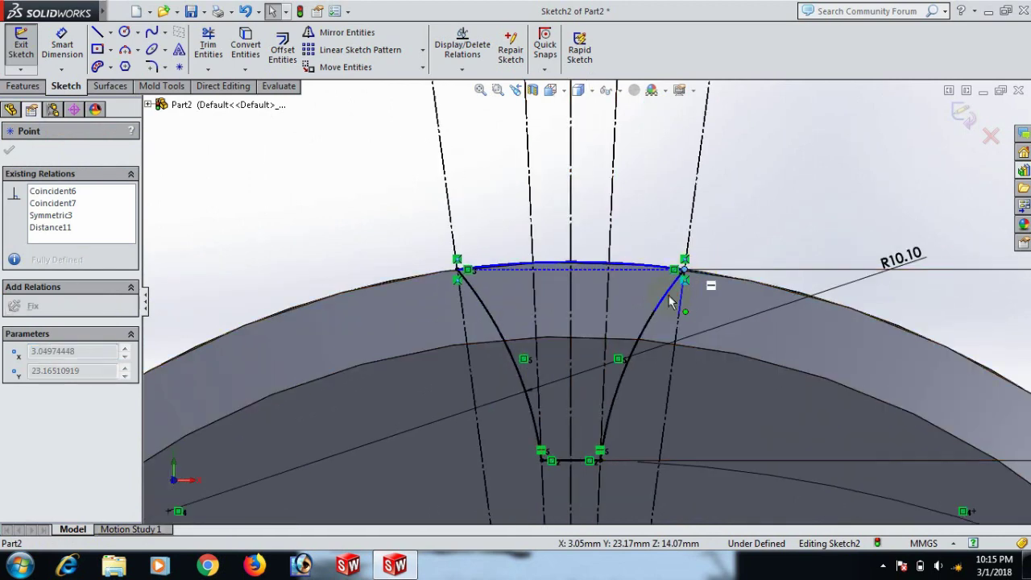
scroll(541, 266, "down", 2)
scroll(541, 264, "down", 2)
scroll(437, 276, "down", 2)
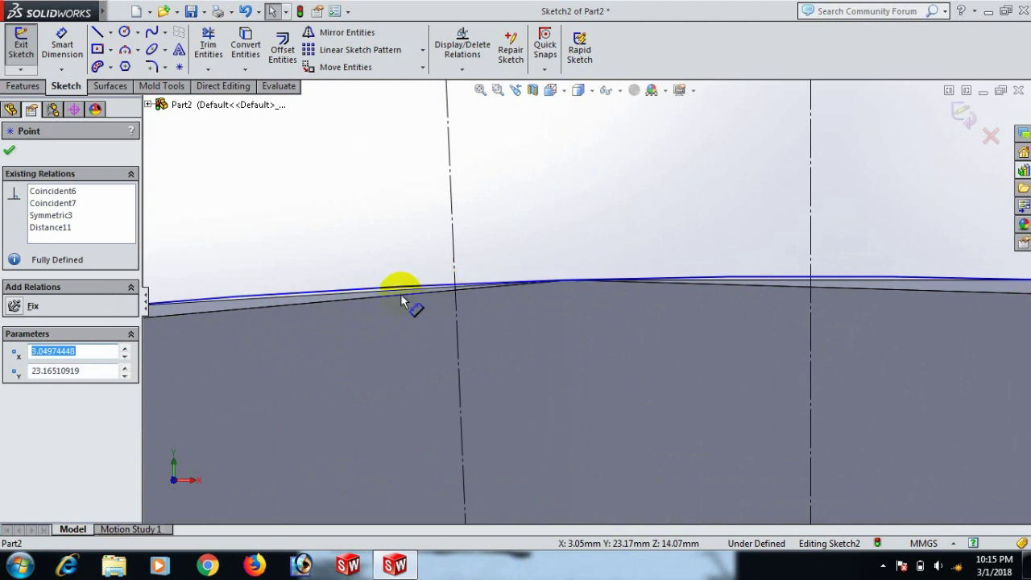
scroll(407, 297, "down", 3)
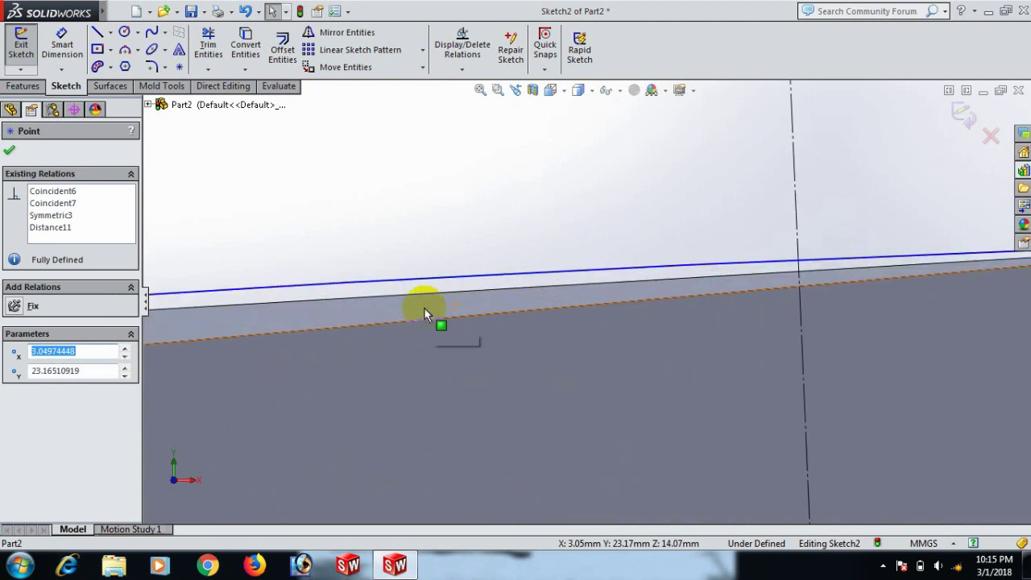
left_click(421, 282)
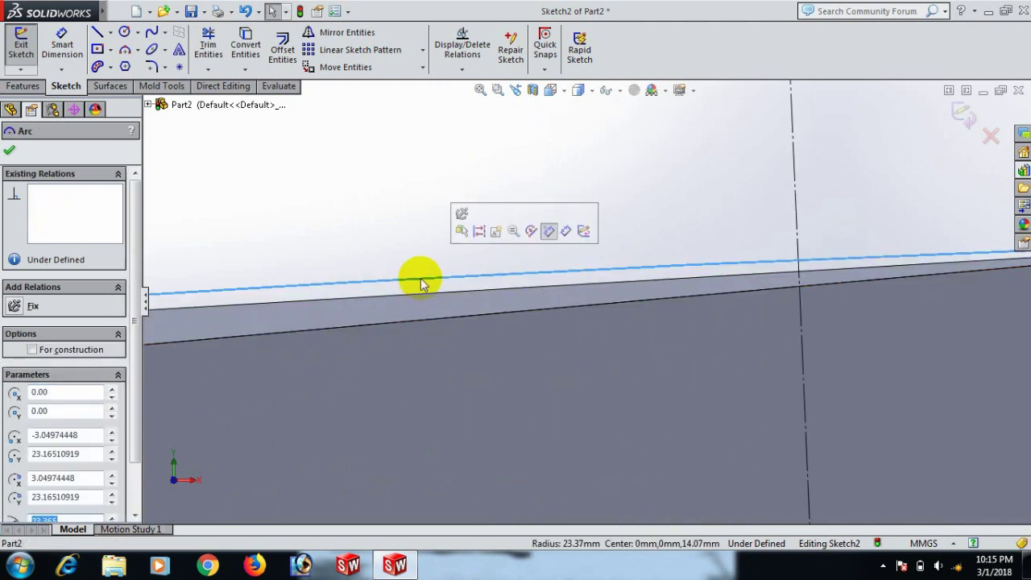
left_click(425, 296, "ctrl")
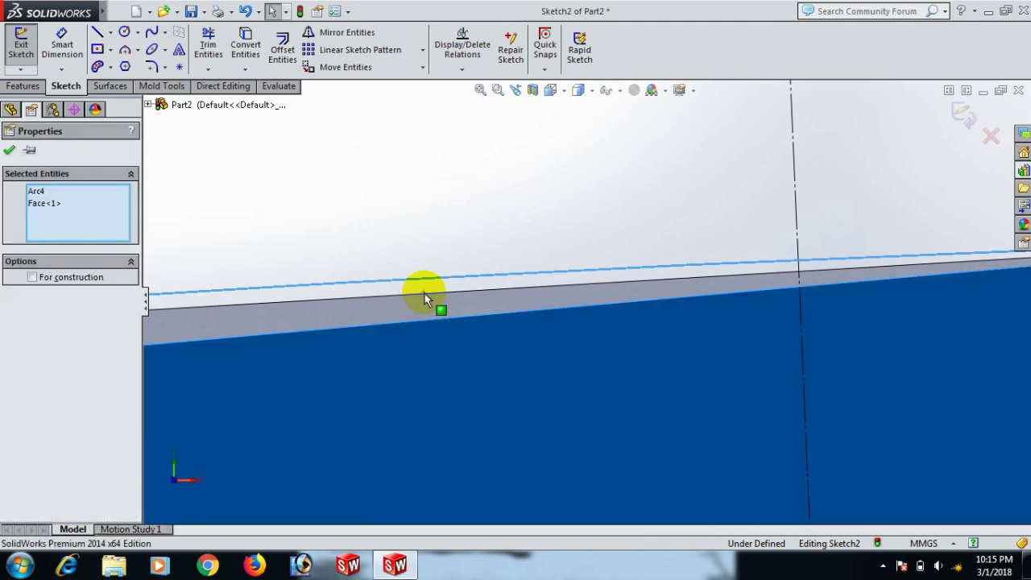
left_click(424, 292)
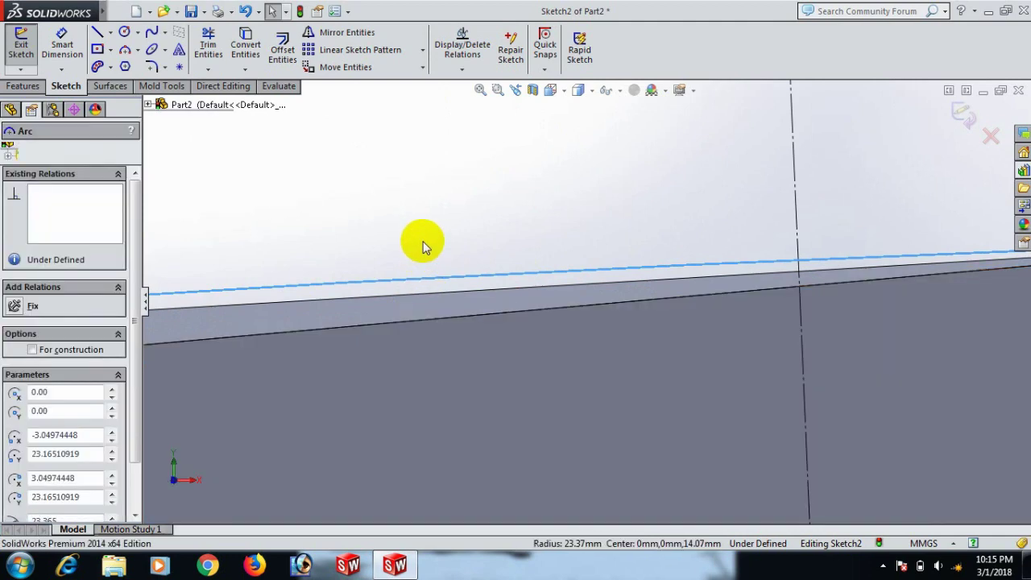
scroll(440, 273, "up", 5)
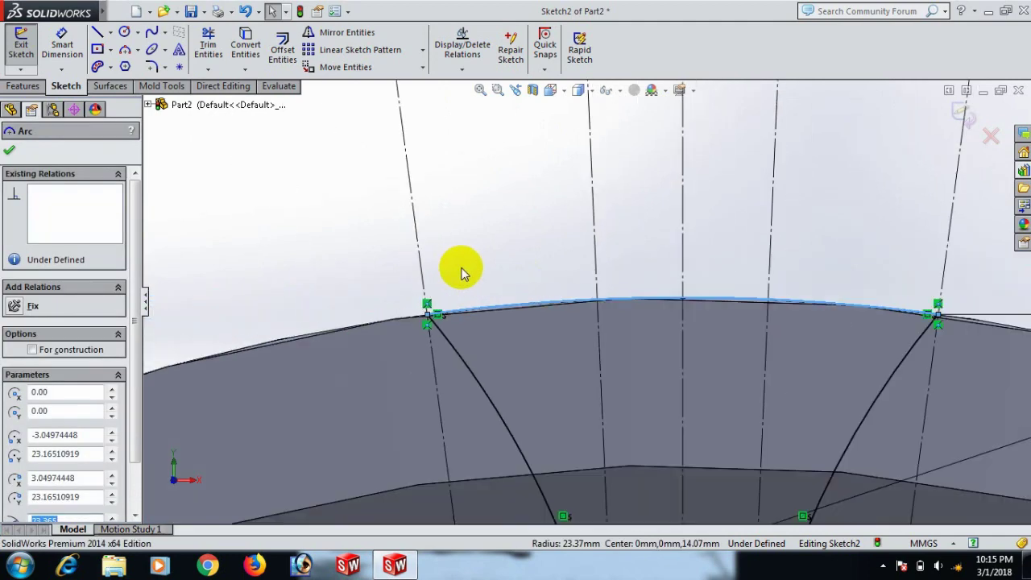
scroll(461, 274, "up", 3)
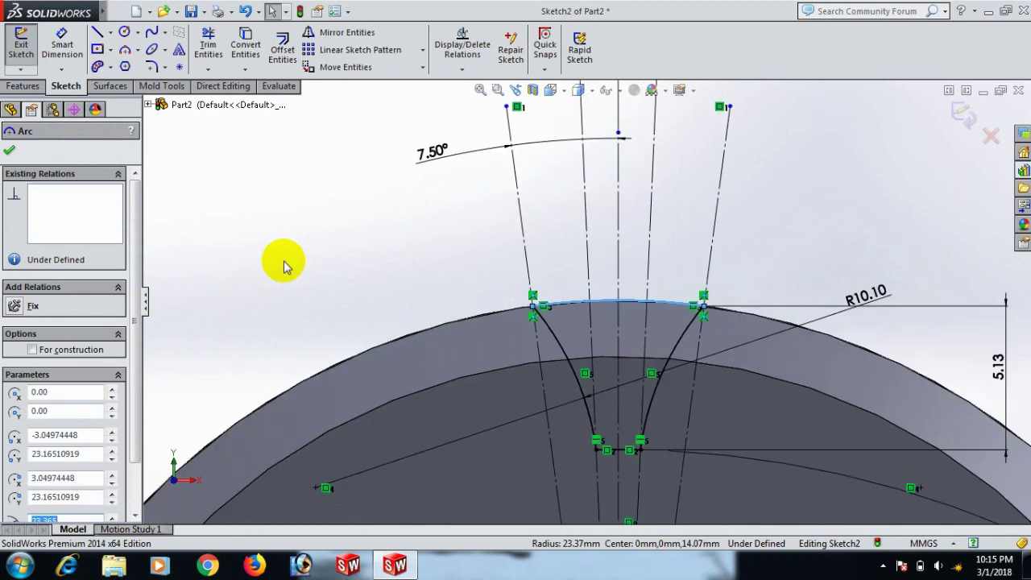
left_click(13, 150)
right_click(333, 231)
right_click_drag(212, 253, 282, 120)
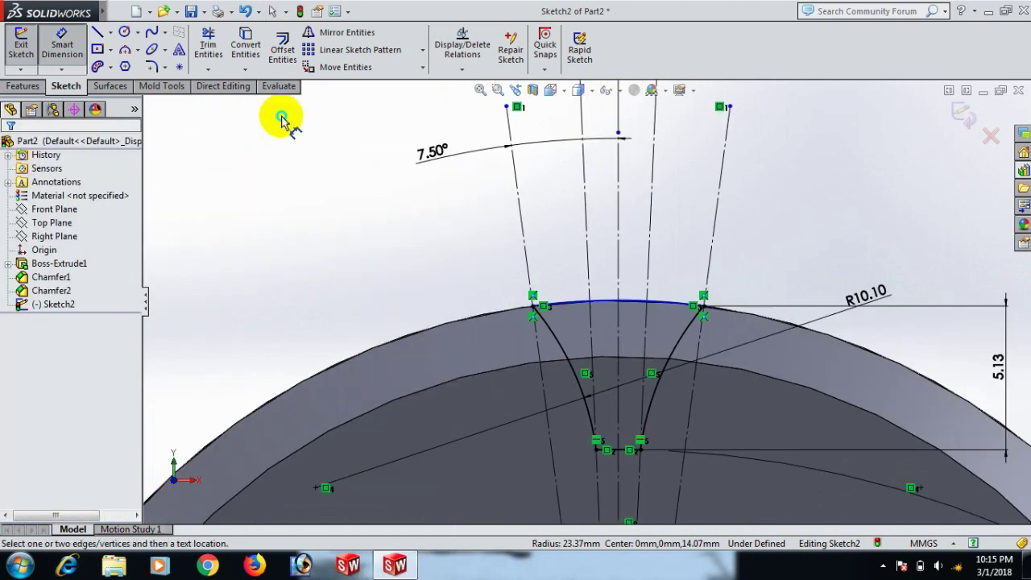
left_click(615, 299)
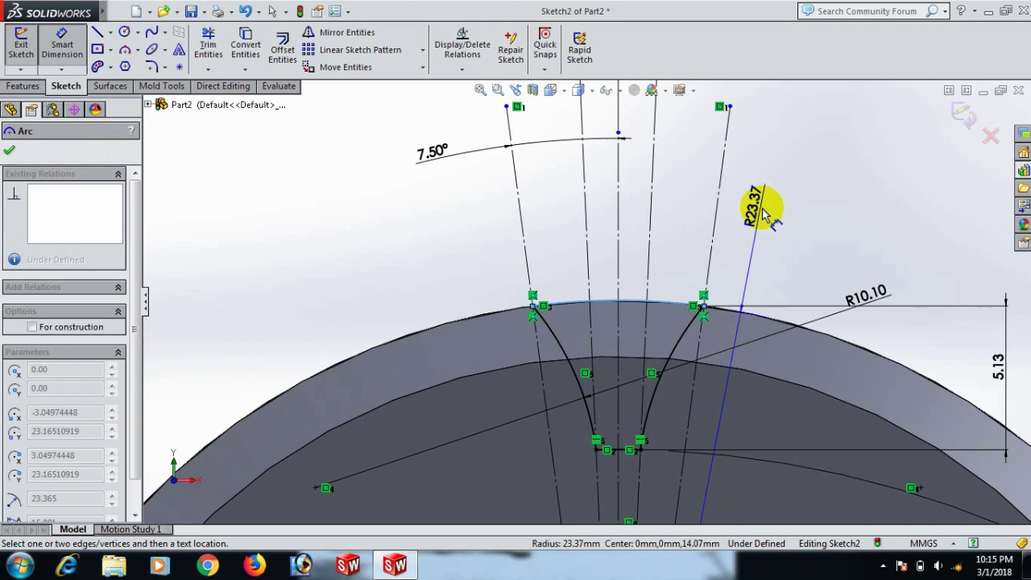
left_click(758, 212)
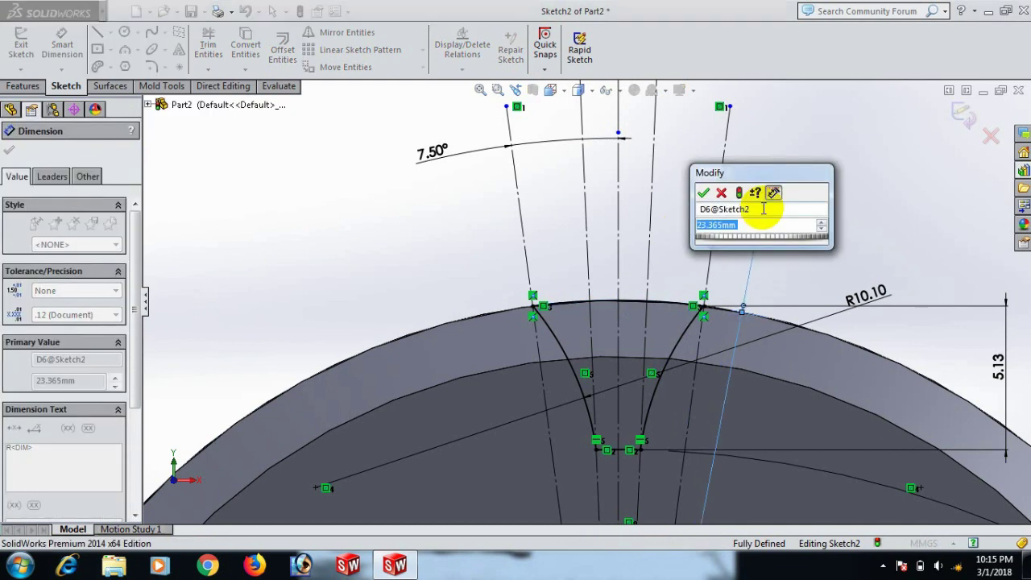
type("24")
key("Return")
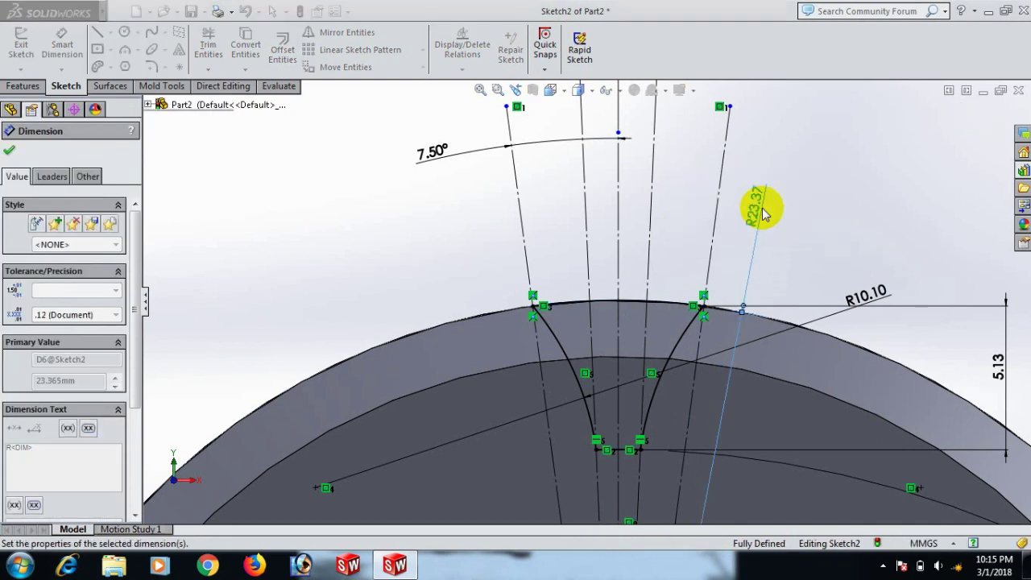
left_click(889, 202)
right_click(890, 203)
left_click(924, 170)
scroll(939, 172, "down", 6)
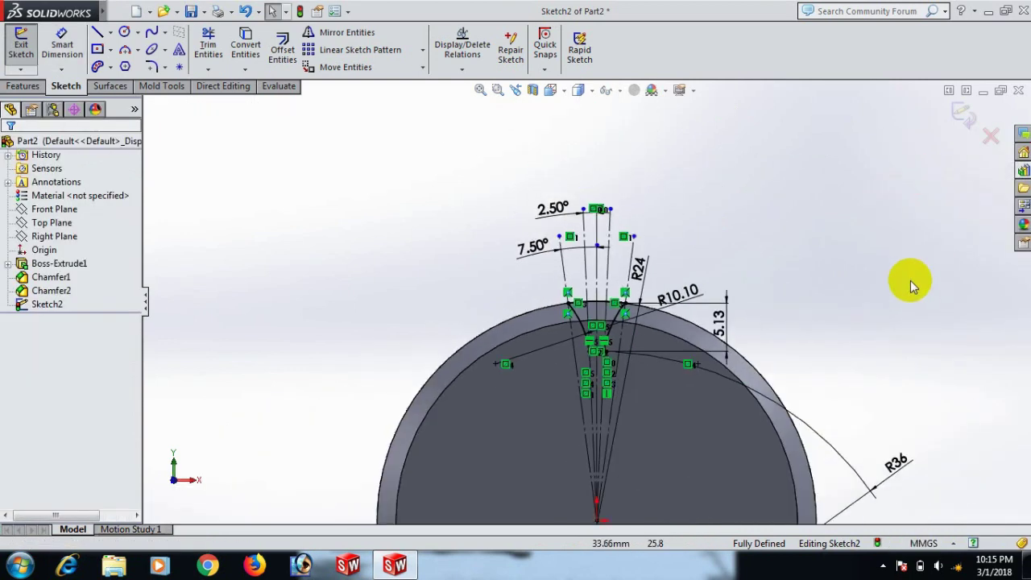
middle_click_drag(886, 295, 847, 358)
scroll(760, 380, "up", 3)
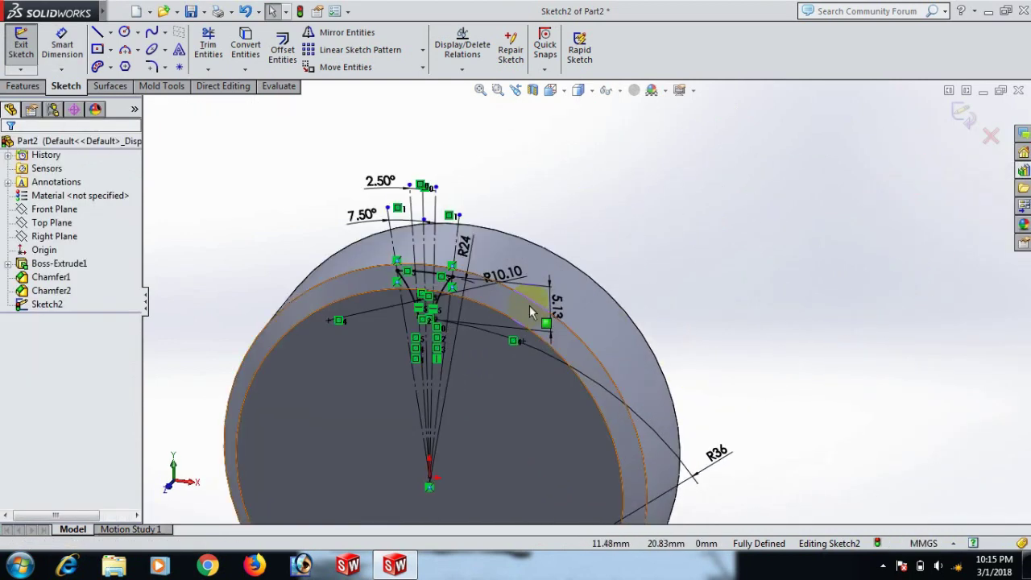
left_click(30, 85)
left_click(228, 53)
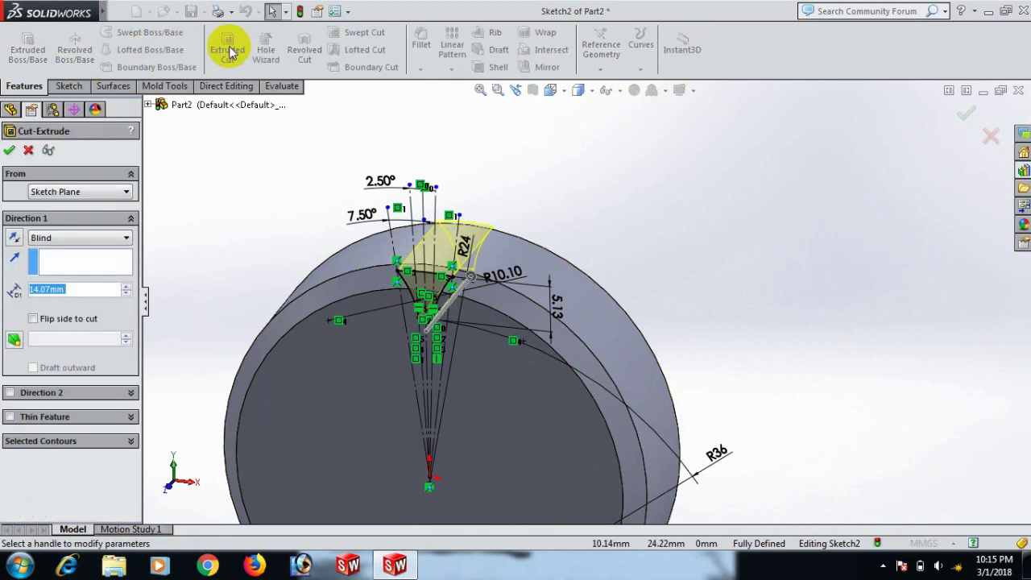
left_click(126, 239)
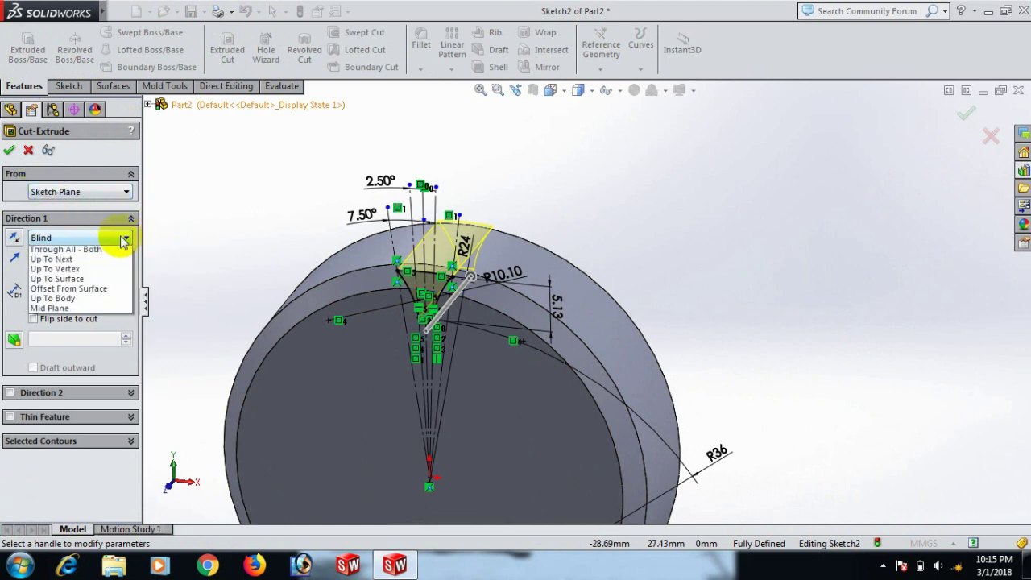
left_click(76, 249)
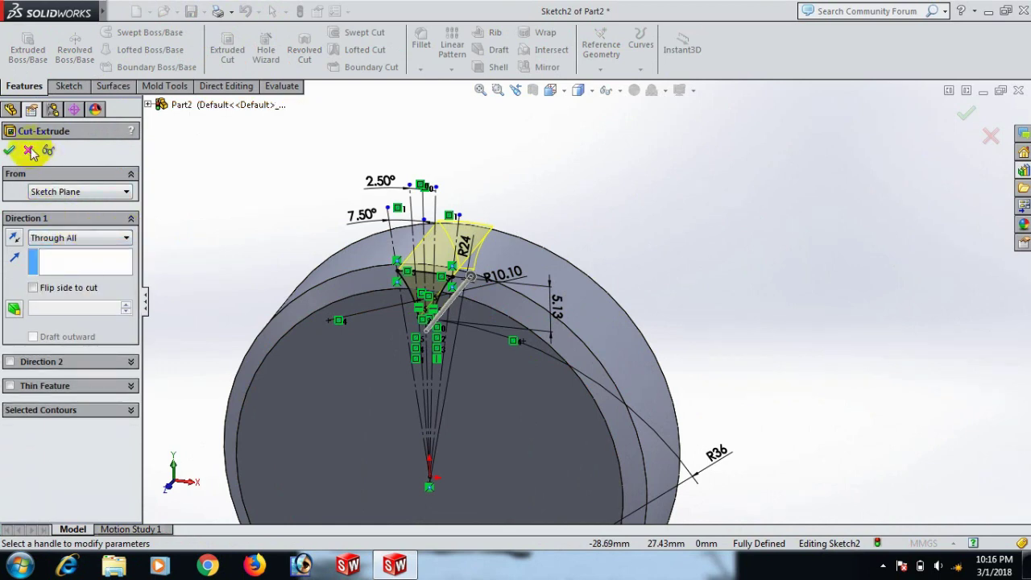
left_click(9, 151)
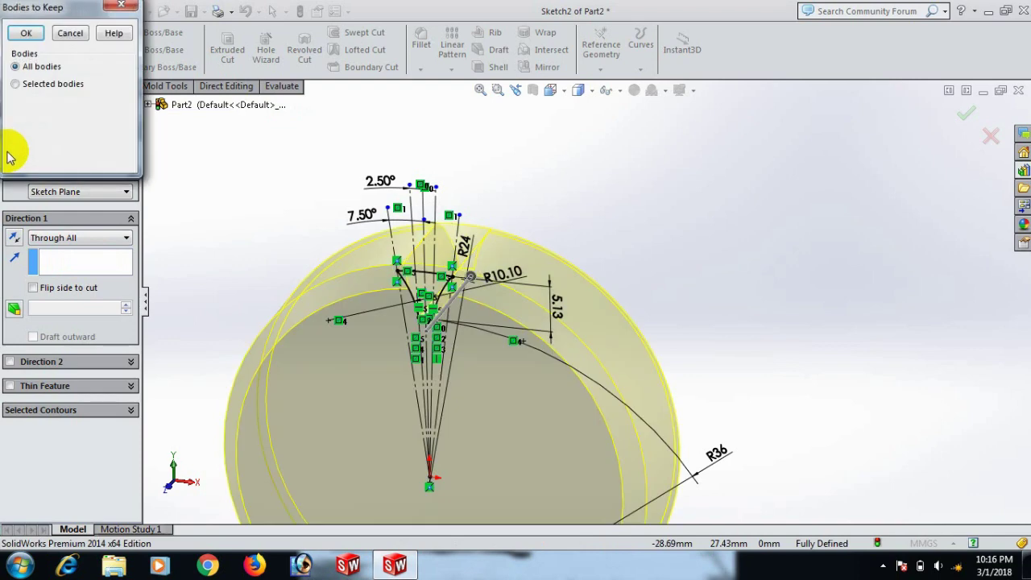
left_click(128, 8)
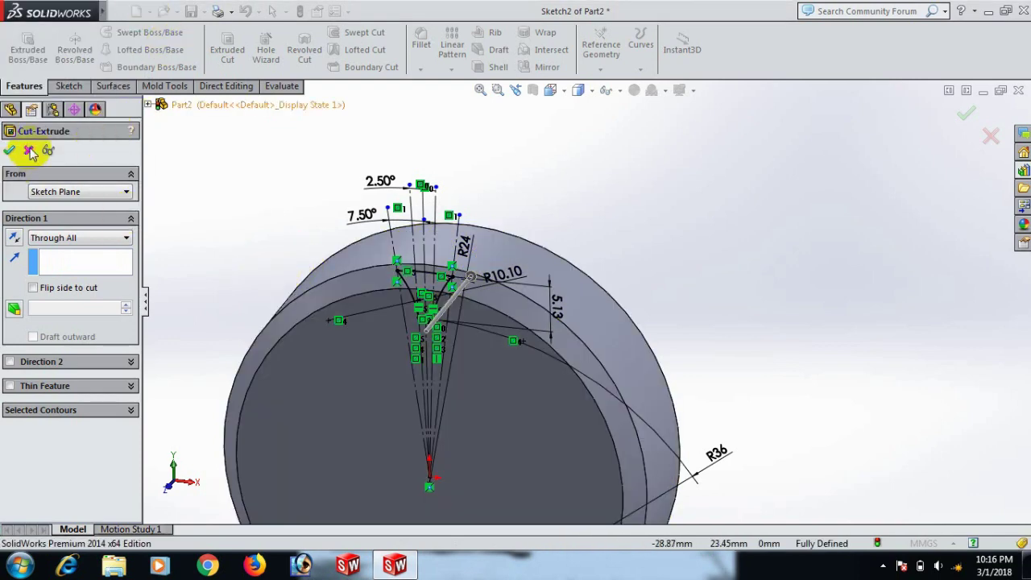
left_click(30, 151)
scroll(410, 242, "down", 5)
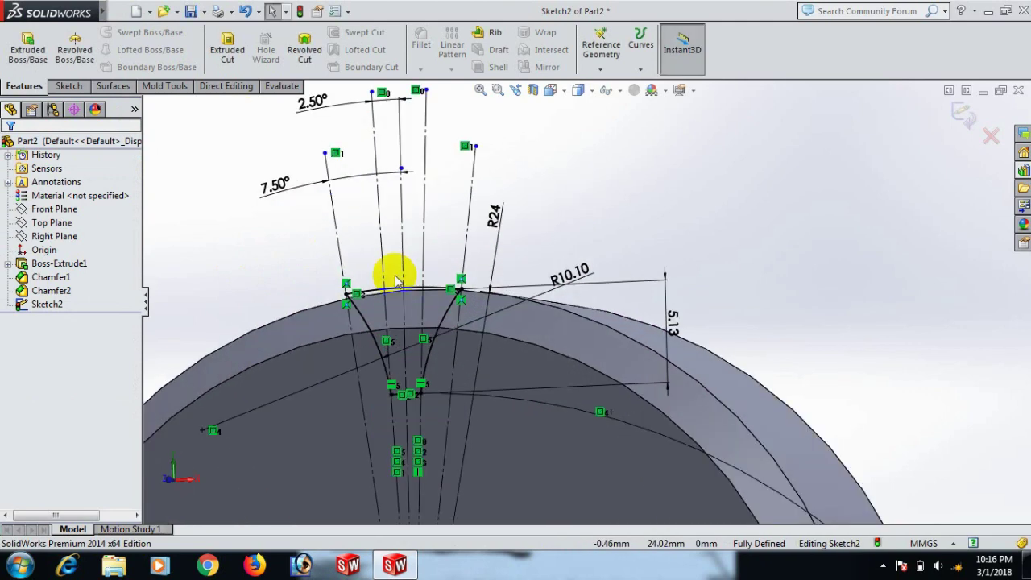
Change the R24 arc radius to 25 mm
scroll(499, 285, "down", 5)
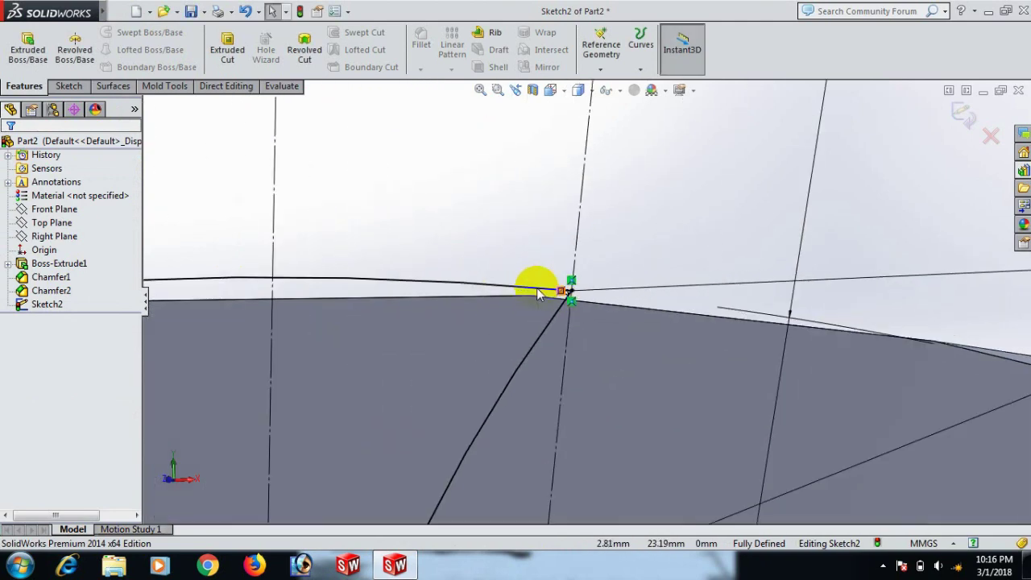
scroll(540, 293, "up", 4)
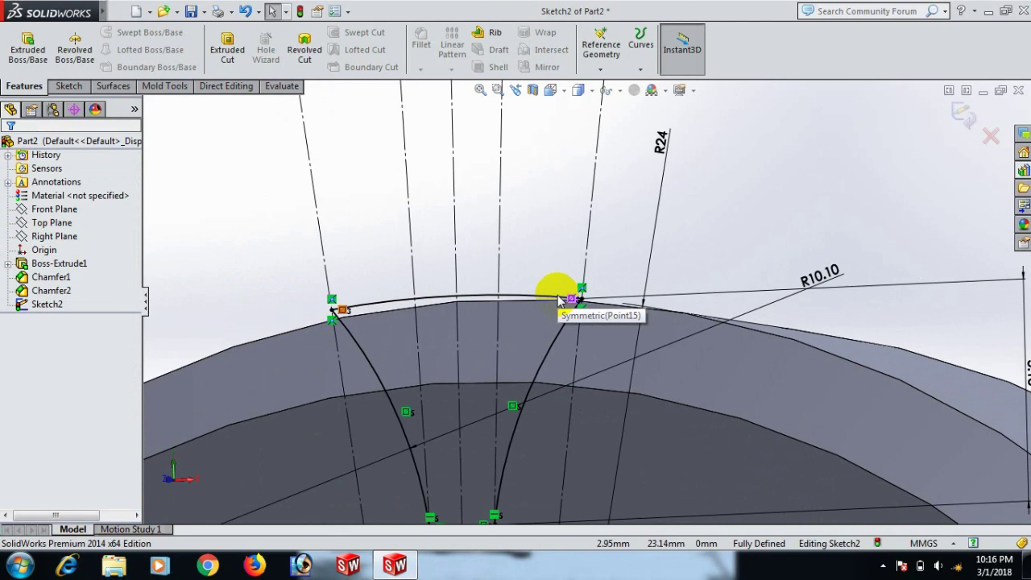
scroll(561, 299, "up", 3)
mouse_move(552, 288)
middle_mouse_down()
mouse_move(549, 346)
mouse_move(587, 260)
middle_mouse_up()
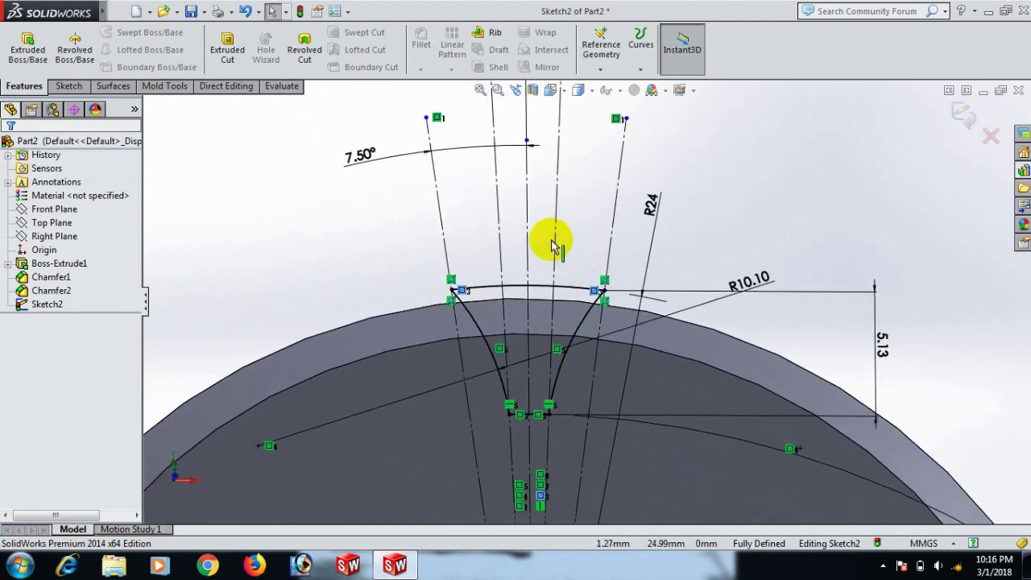
scroll(507, 209, "up", 3)
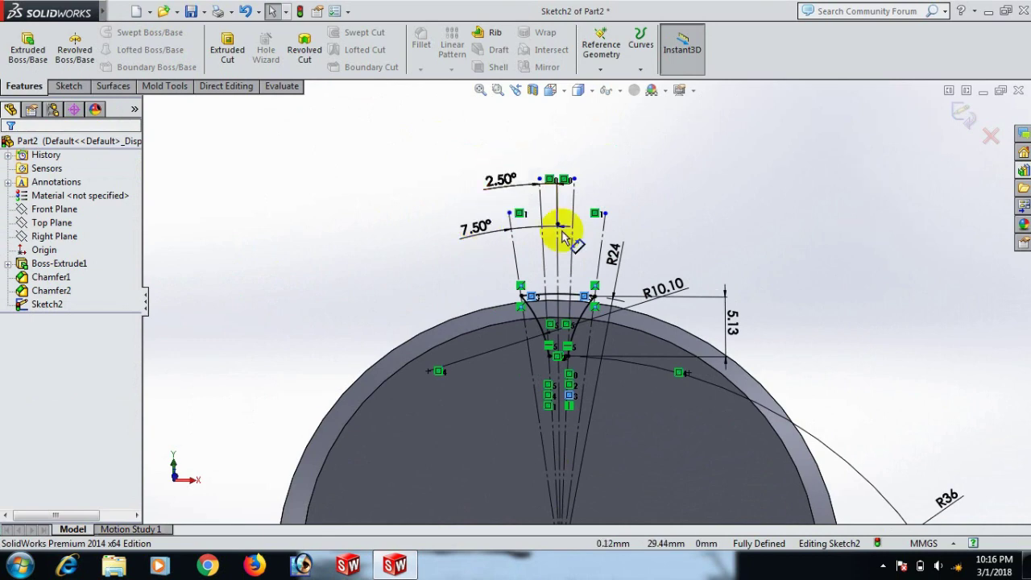
scroll(596, 203, "down", 2)
double_click(636, 252)
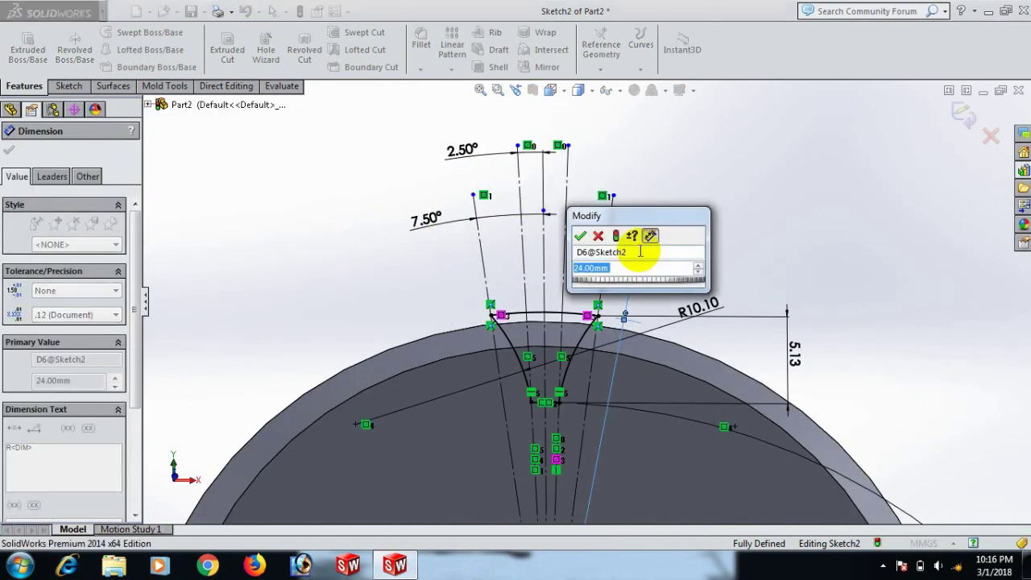
type("25")
key("Return")
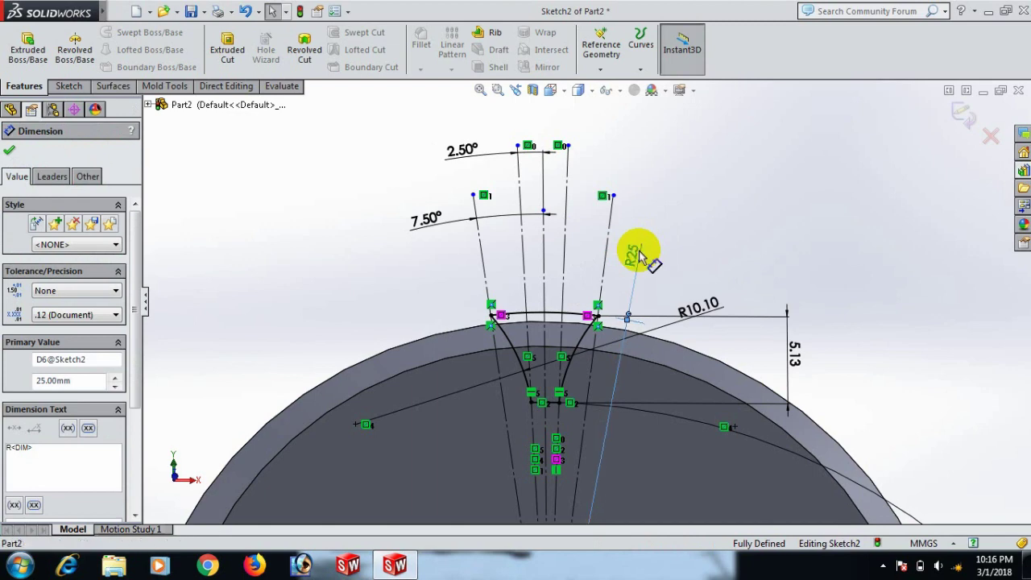
Reduce the arc radius to 22 mm, then settle on 20 mm
double_click(641, 256)
type("22")
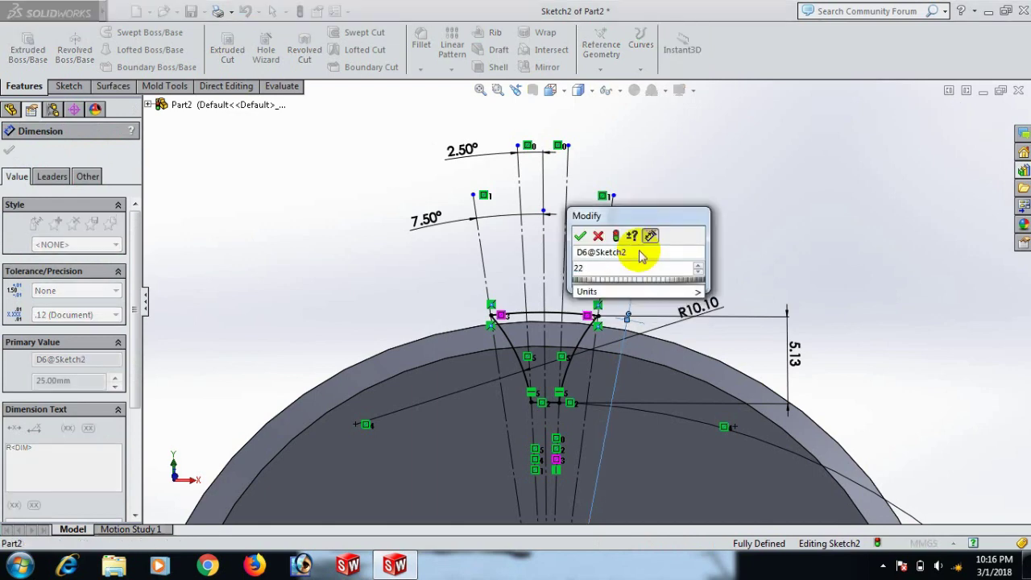
key("Return")
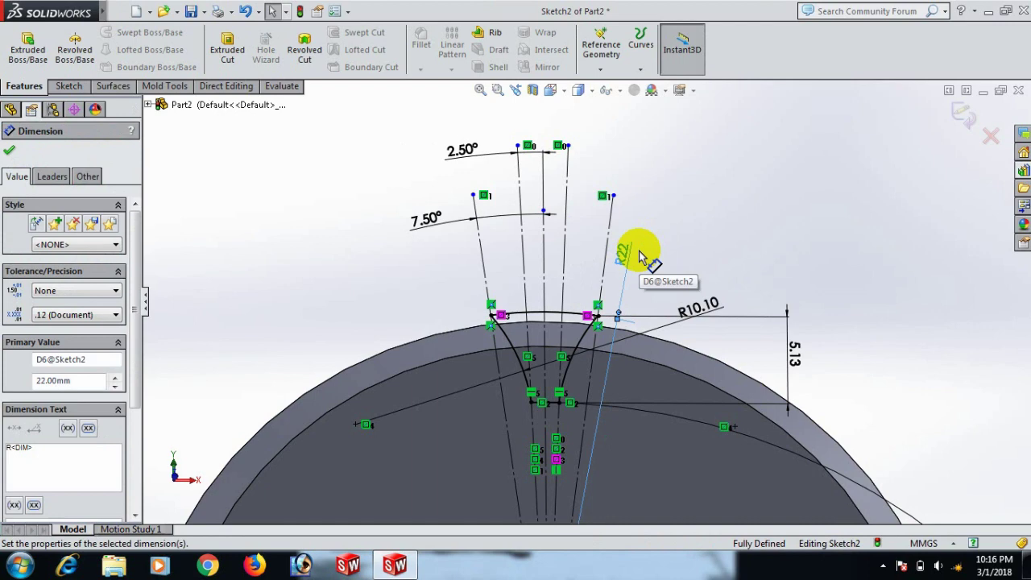
double_click(640, 256)
type("20")
key("Return")
left_click(713, 220)
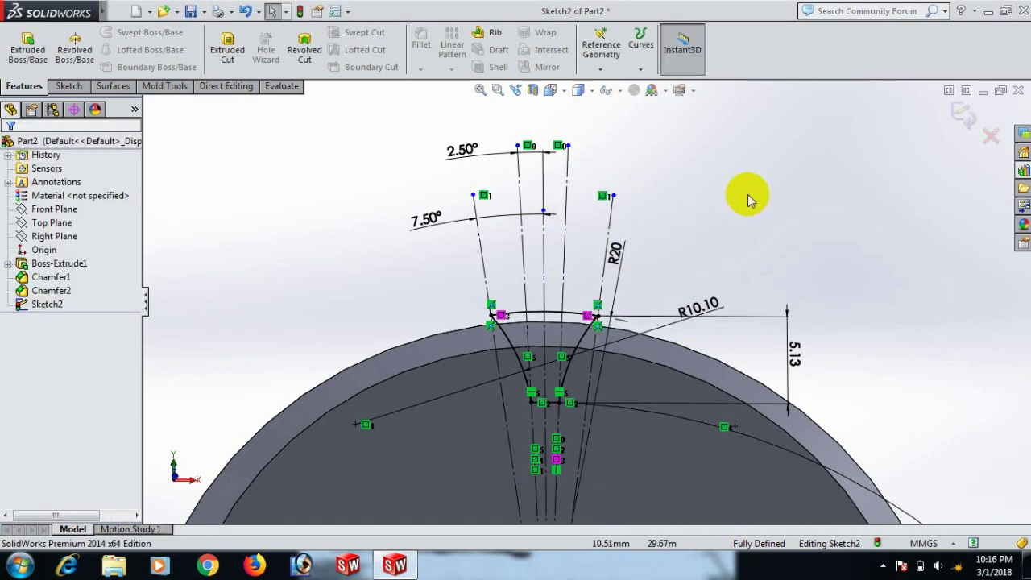
scroll(897, 172, "down", 5)
middle_click_drag(846, 218, 816, 292)
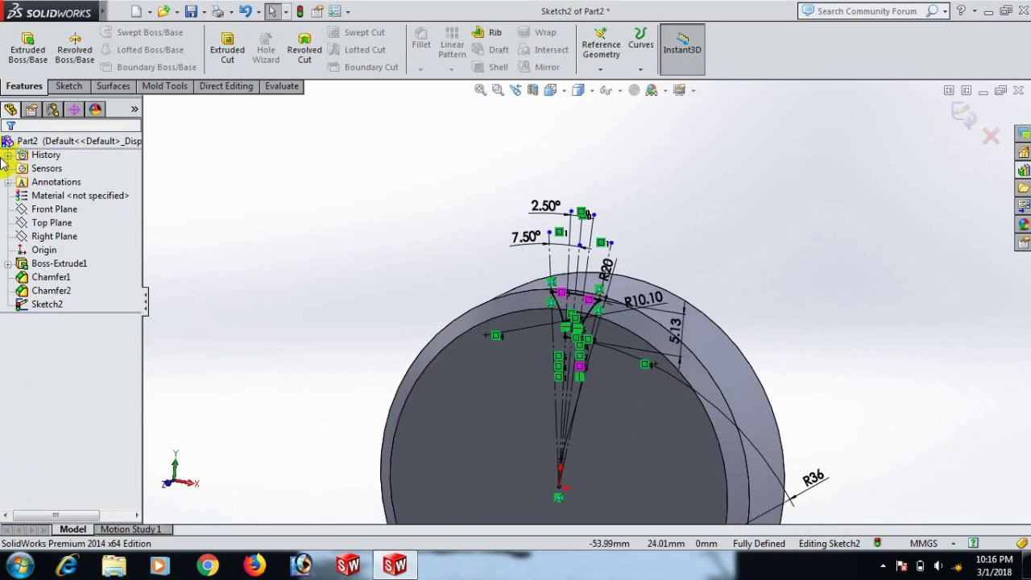
Cut the tooth-gap sketch 14.07 mm blind into the rim, then view it isometrically
left_click(219, 42)
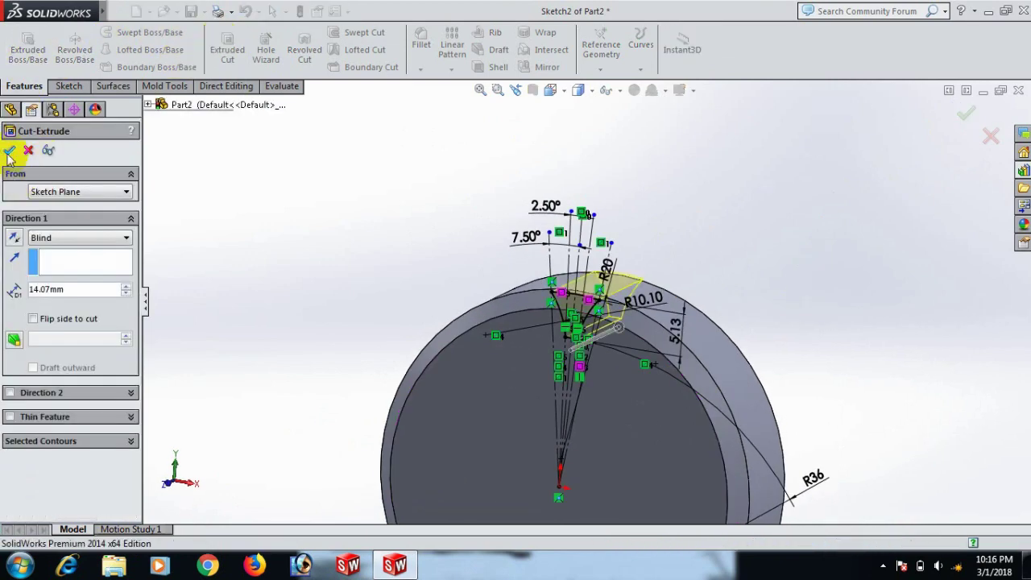
left_click(10, 151)
middle_click_drag(329, 226, 810, 346)
scroll(810, 343, "up", 2)
key("space")
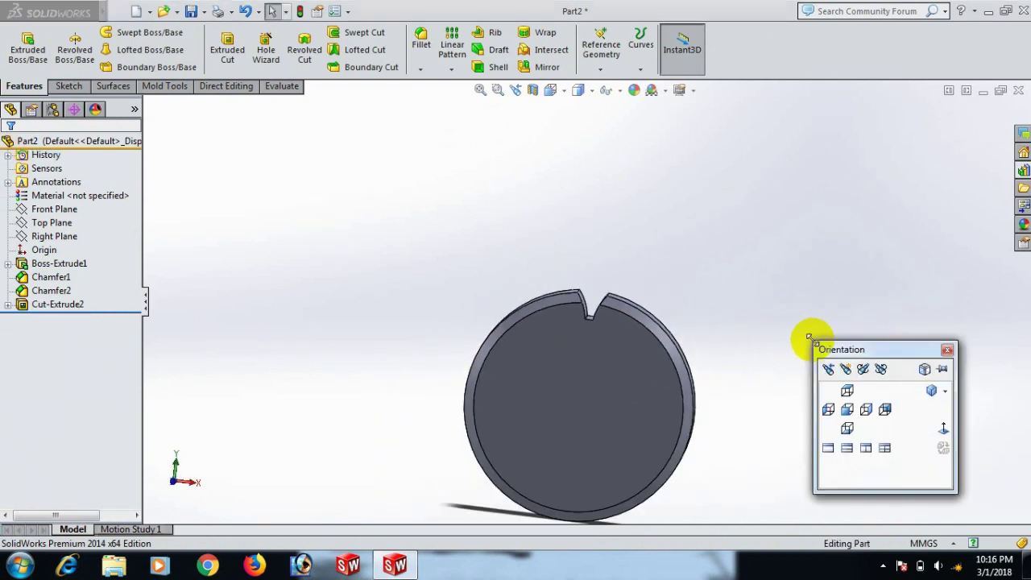
left_click(931, 392)
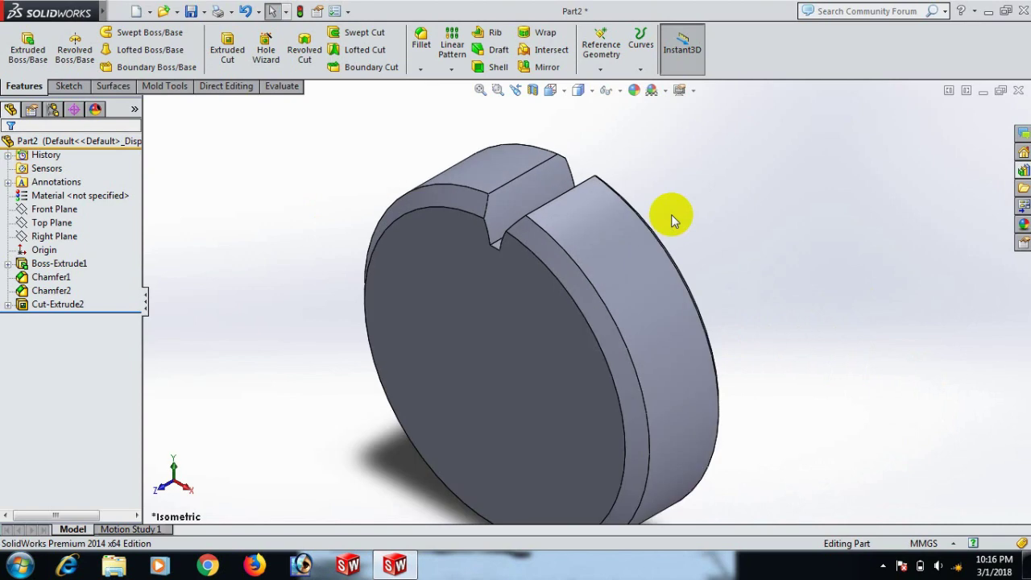
middle_click_drag(713, 233, 741, 237)
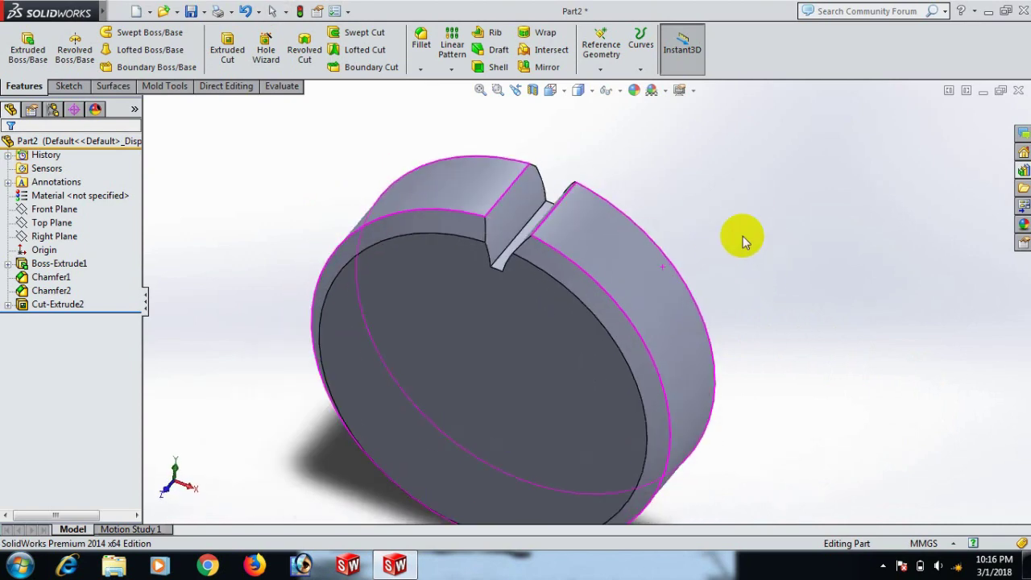
left_click(451, 70)
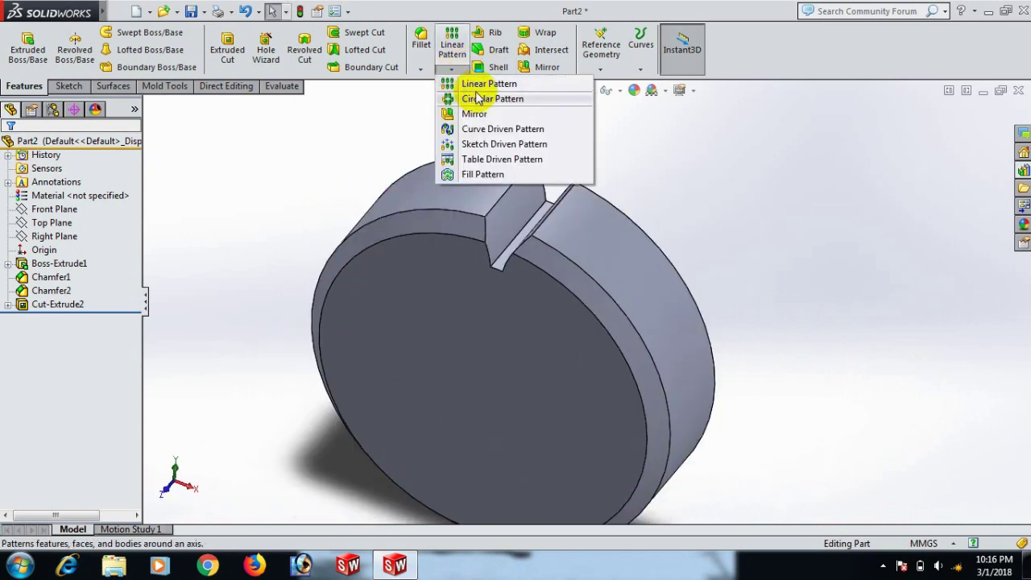
left_click(473, 99)
scroll(516, 218, "down", 3)
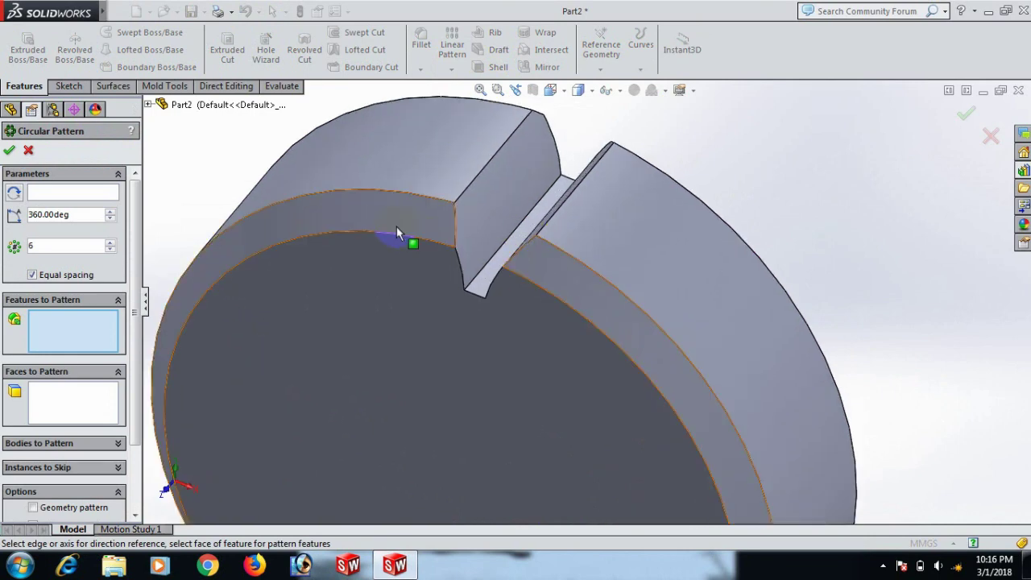
left_click(80, 193)
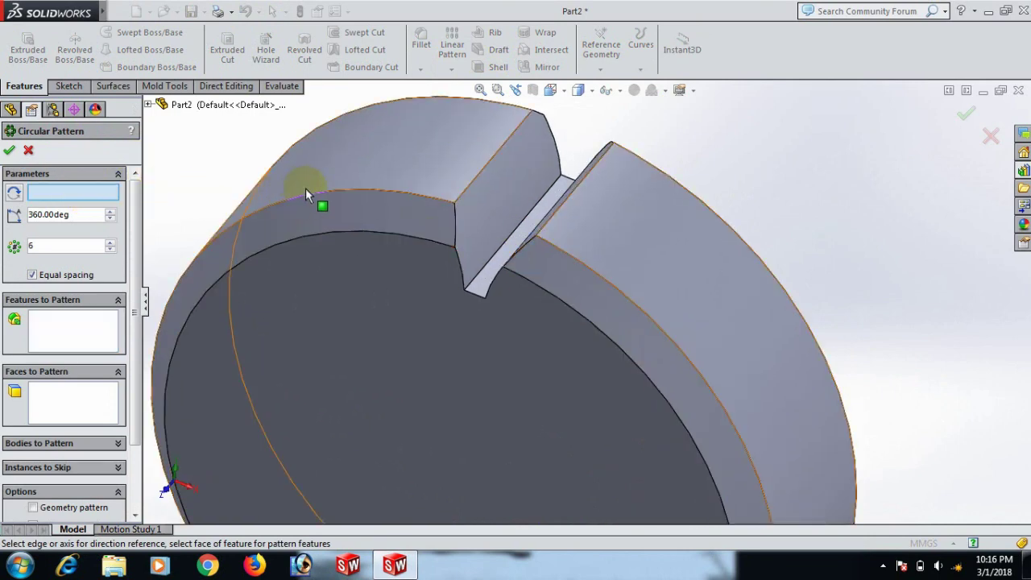
left_click(327, 193)
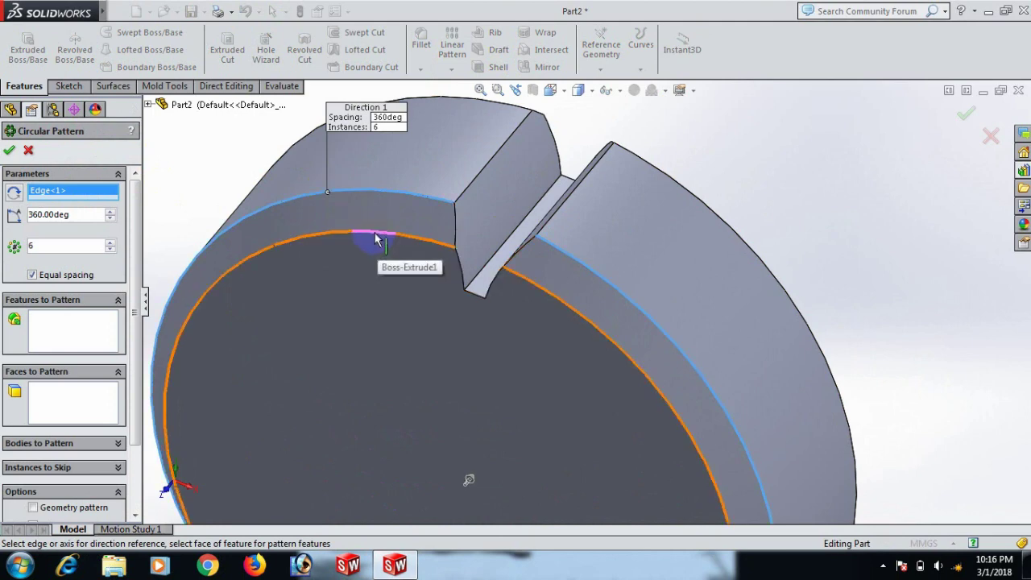
scroll(477, 284, "down", 5)
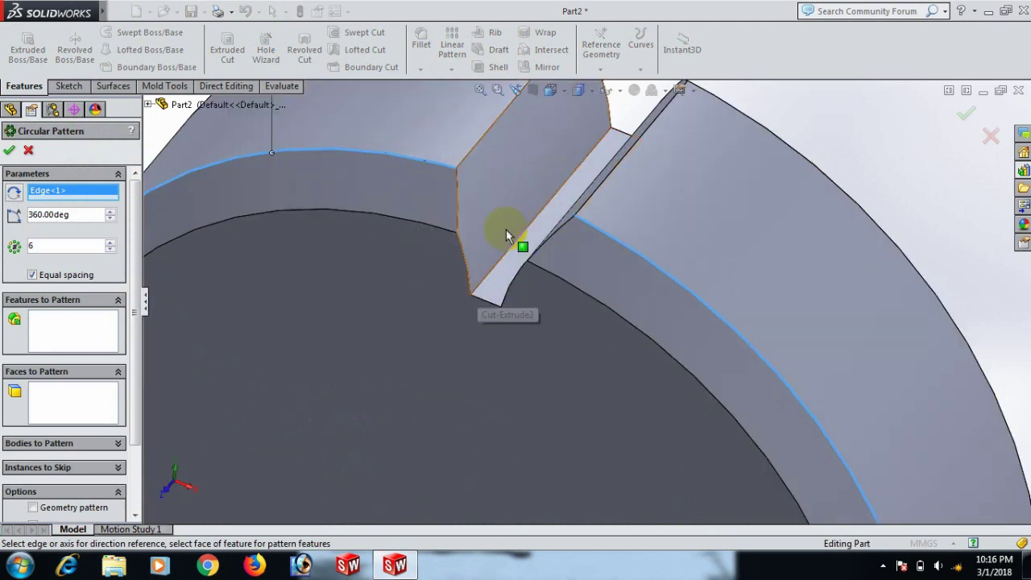
left_click(508, 222)
scroll(508, 222, "up", 5)
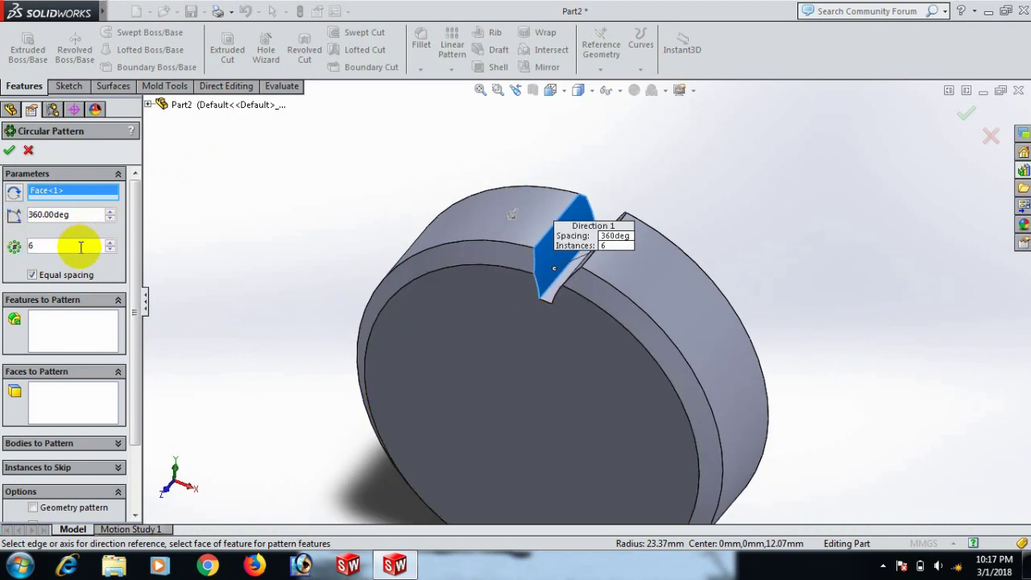
left_click(29, 152)
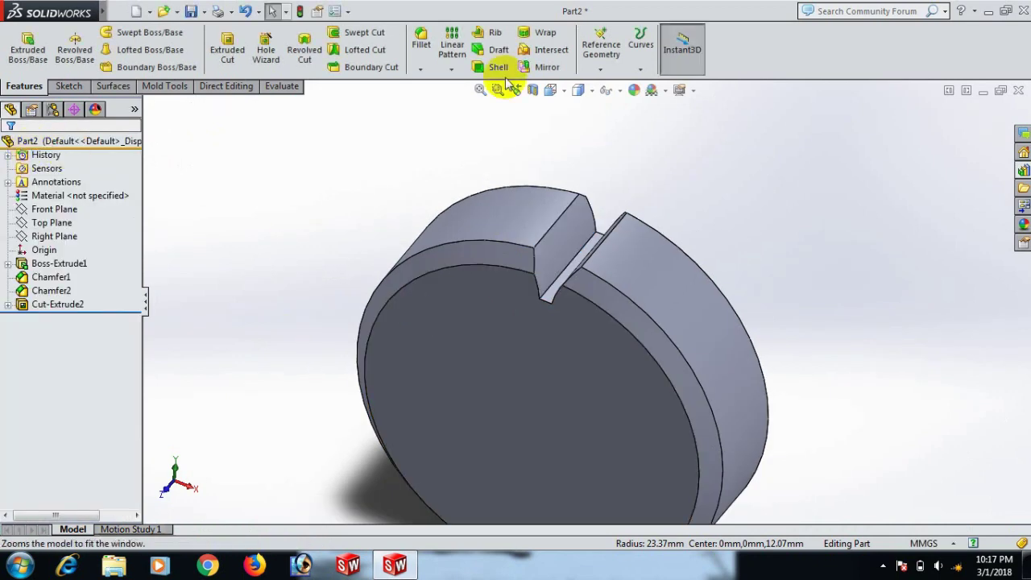
left_click(456, 55)
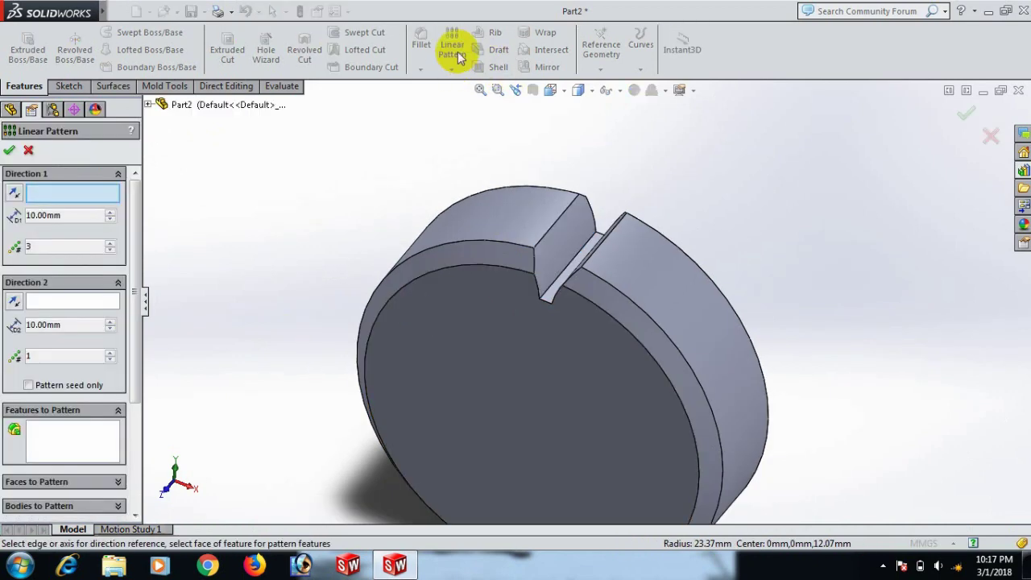
left_click(27, 151)
left_click(451, 69)
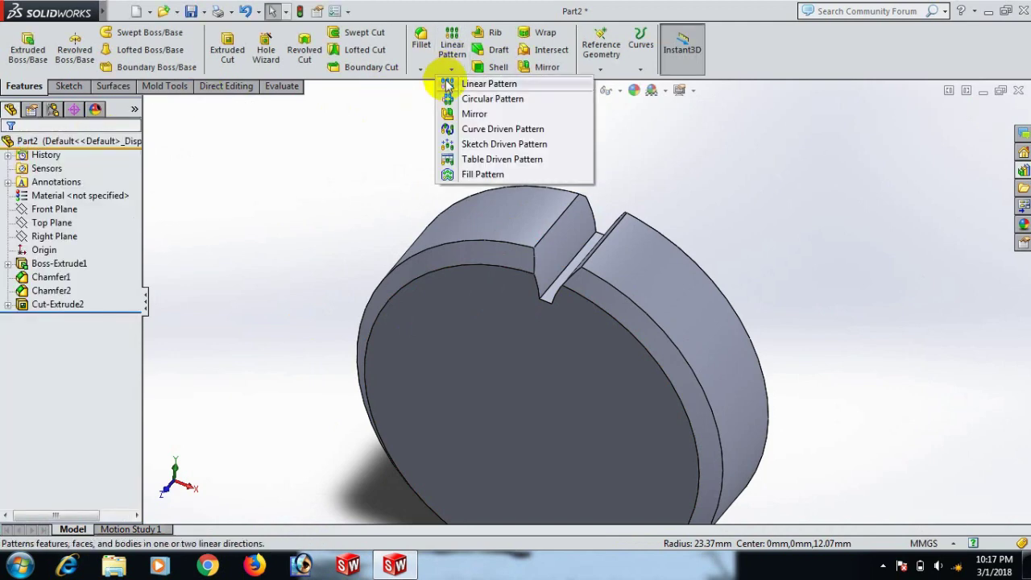
Circular-pattern Cut-Extrude2 18 equally spaced times about the rim's circular edge
left_click(490, 99)
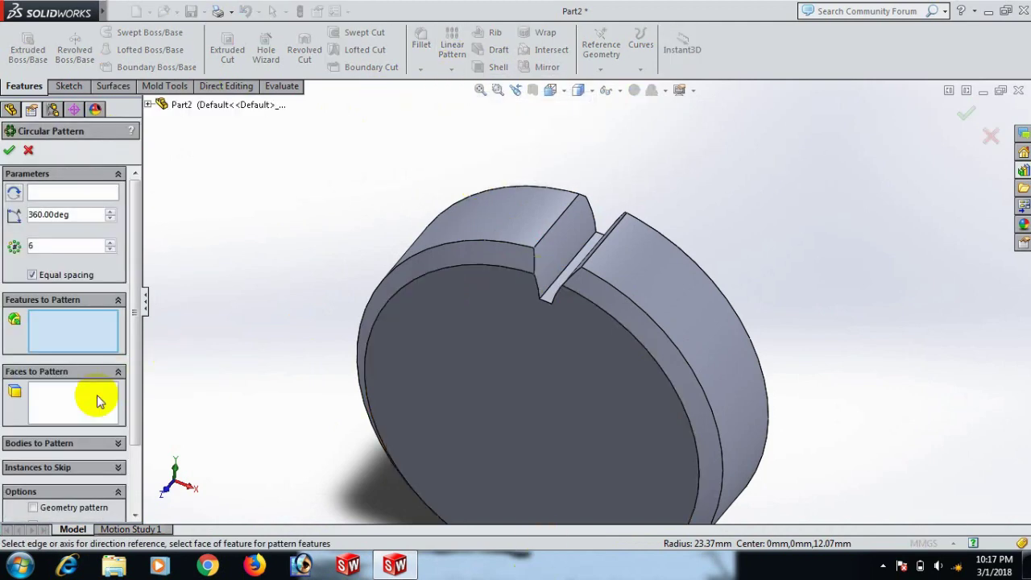
left_click(572, 254)
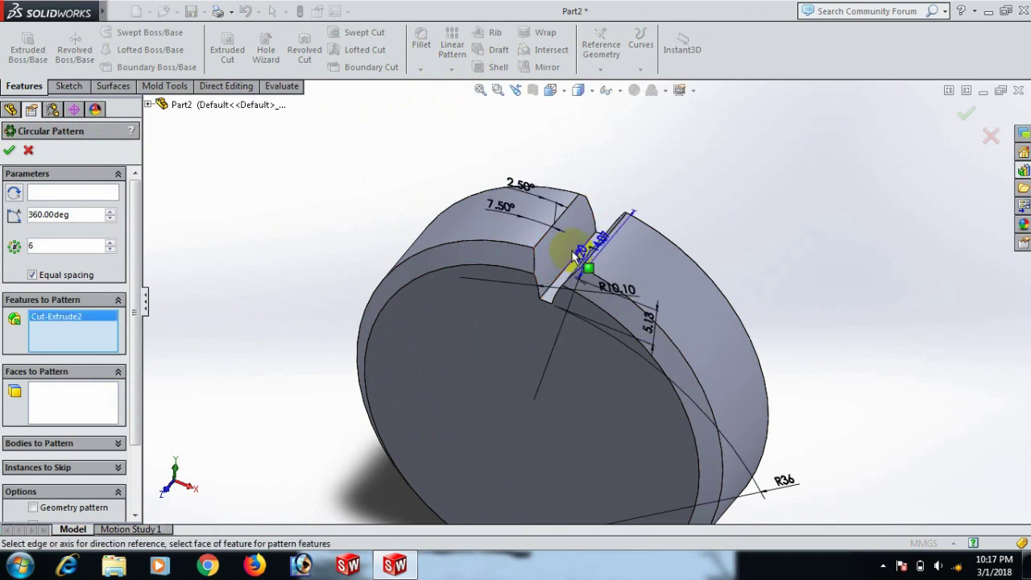
left_click(51, 197)
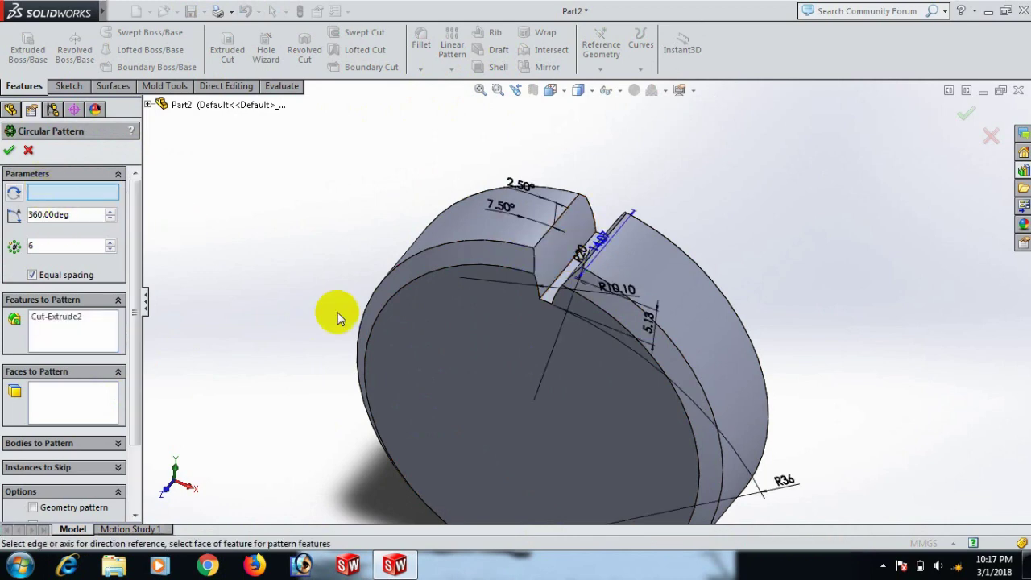
left_click(439, 248)
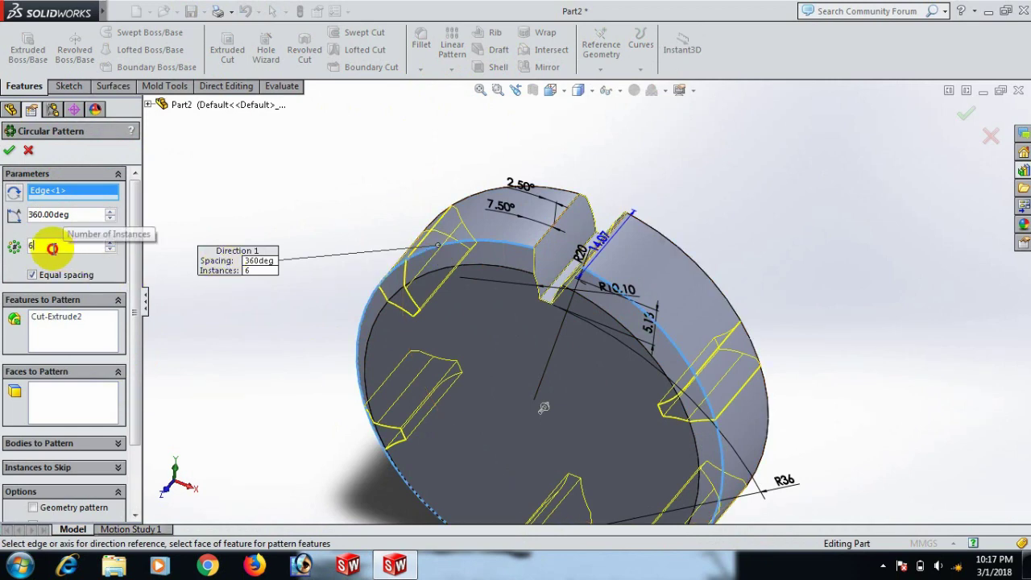
left_click_drag(50, 245, 11, 254)
type("1")
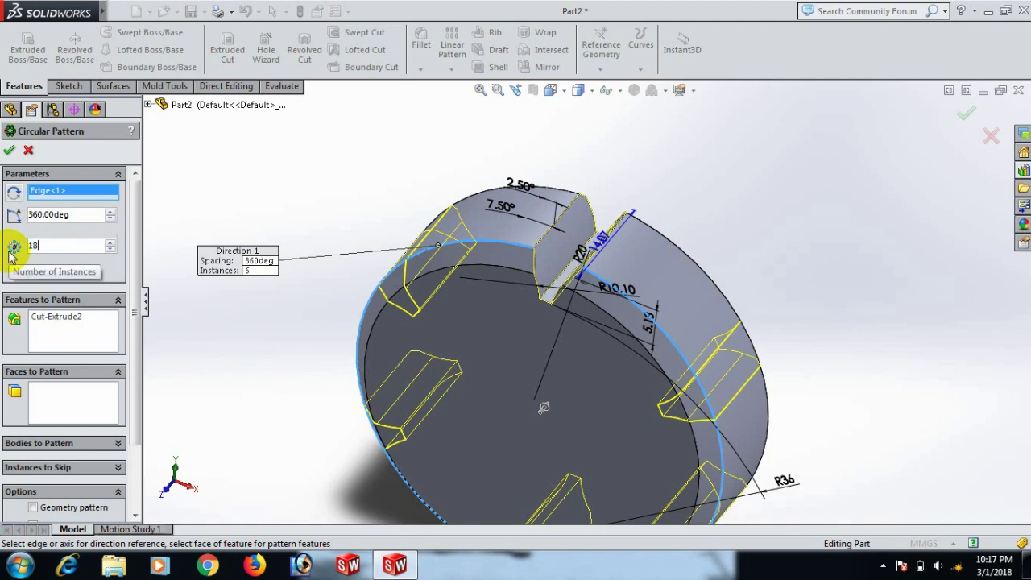
type("8")
key("Return")
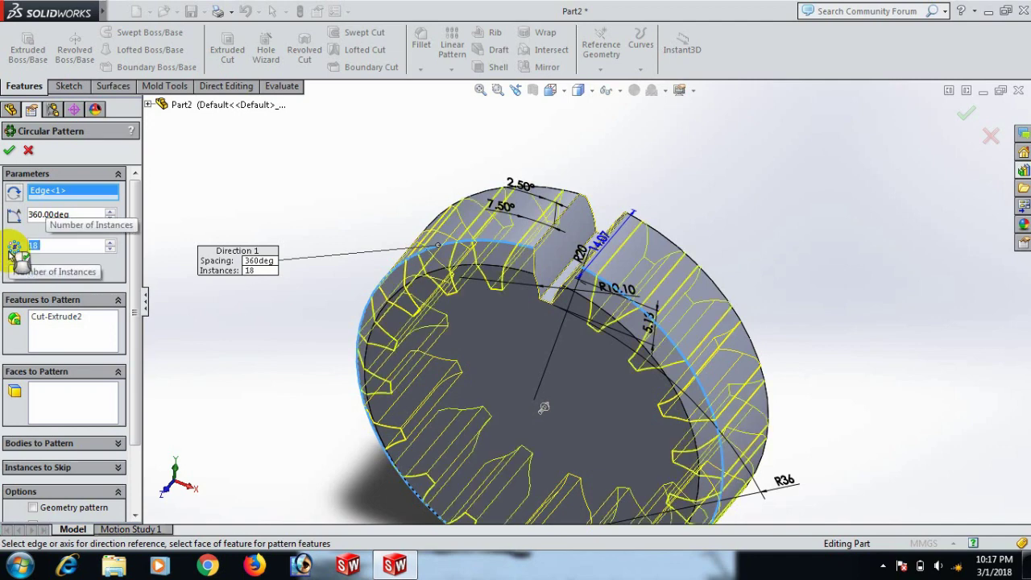
left_click(10, 152)
middle_click_drag(839, 309, 856, 254)
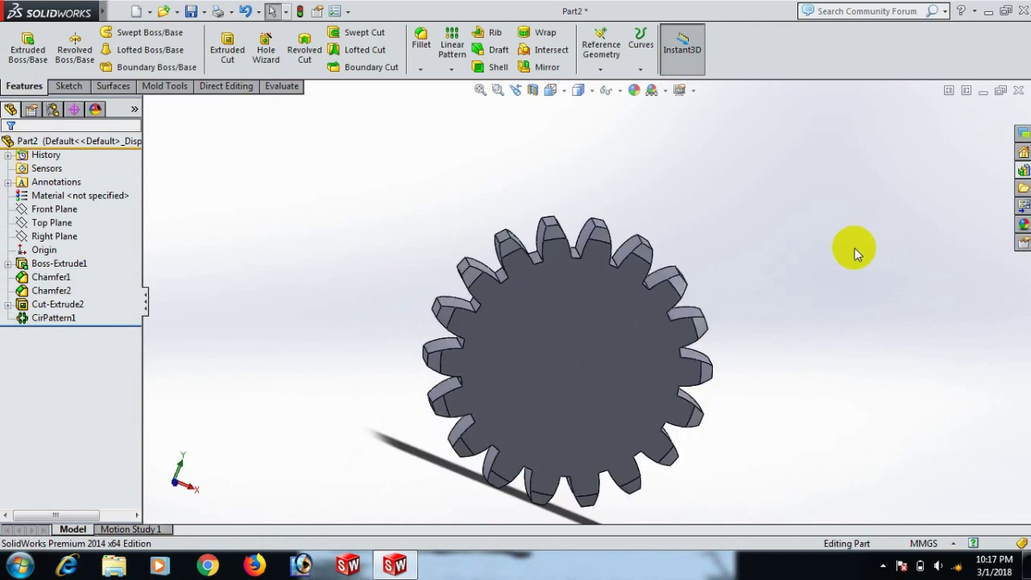
left_click(631, 329)
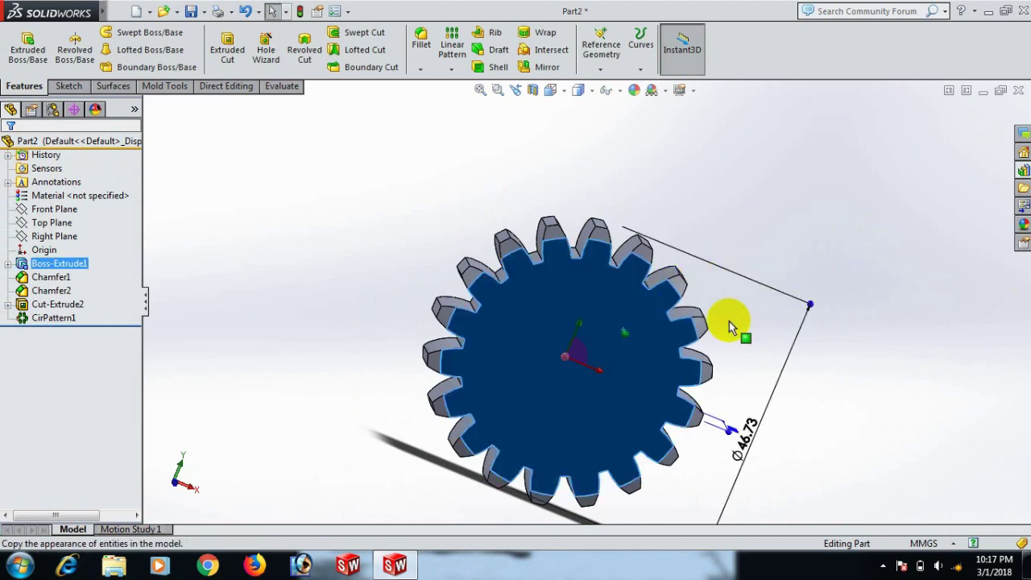
Start a new sketch on the gear's front face, viewed normal to it
left_click(926, 327)
left_click(671, 319)
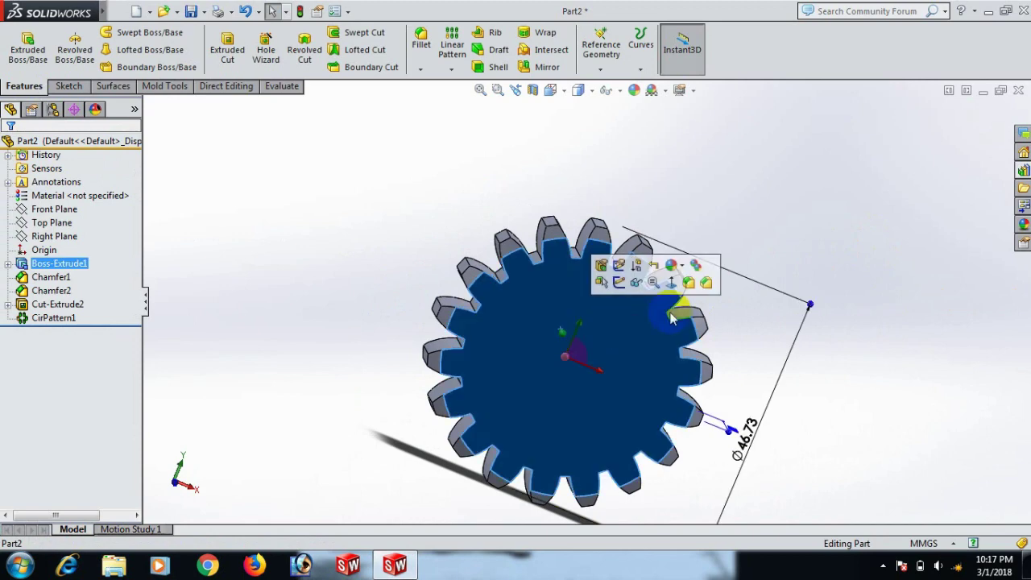
left_click(618, 282)
key("space")
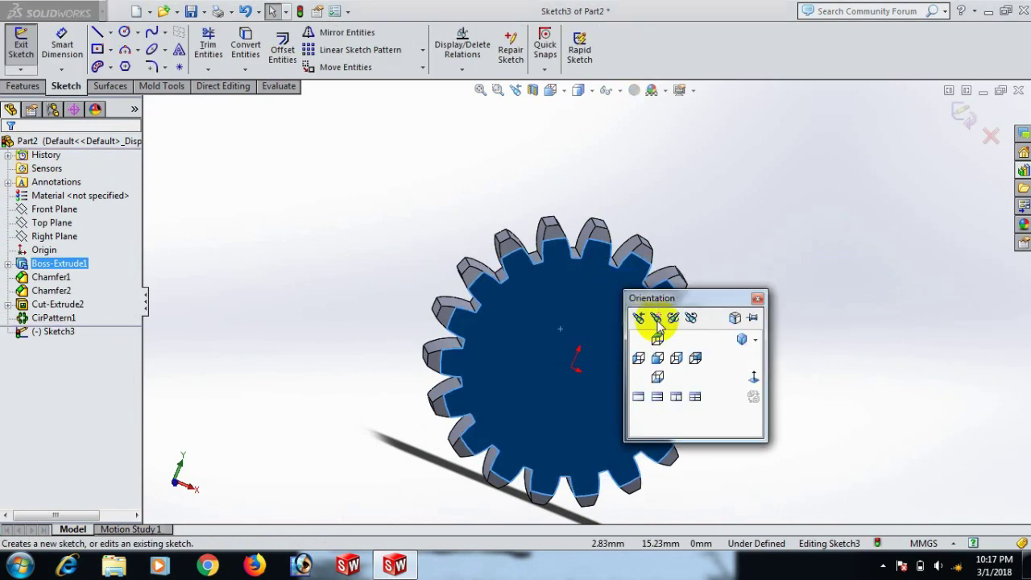
left_click(755, 376)
Draw a circle centred on the origin reaching out to the tooth roots
right_click_drag(816, 357, 966, 380)
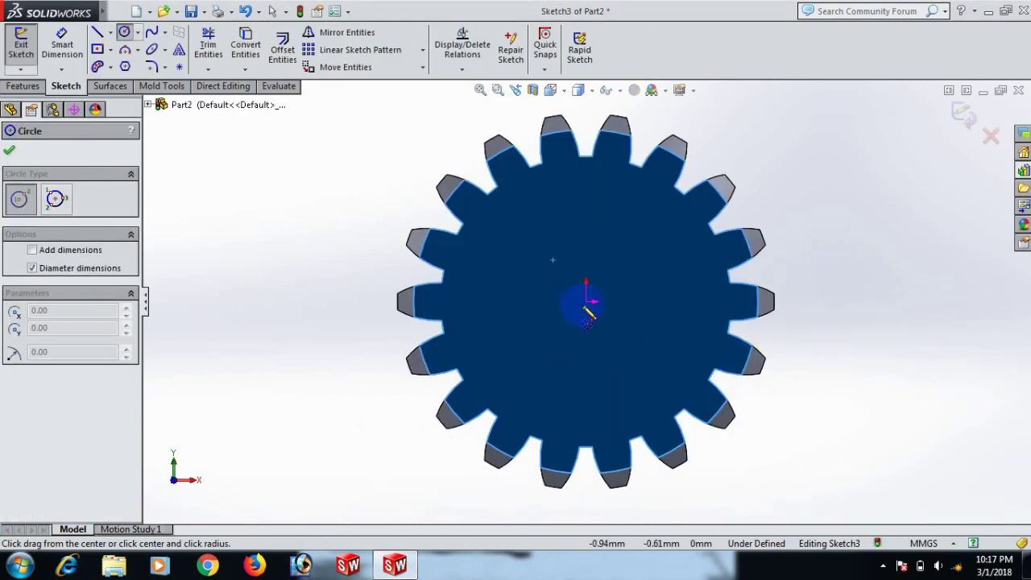
left_click(586, 303)
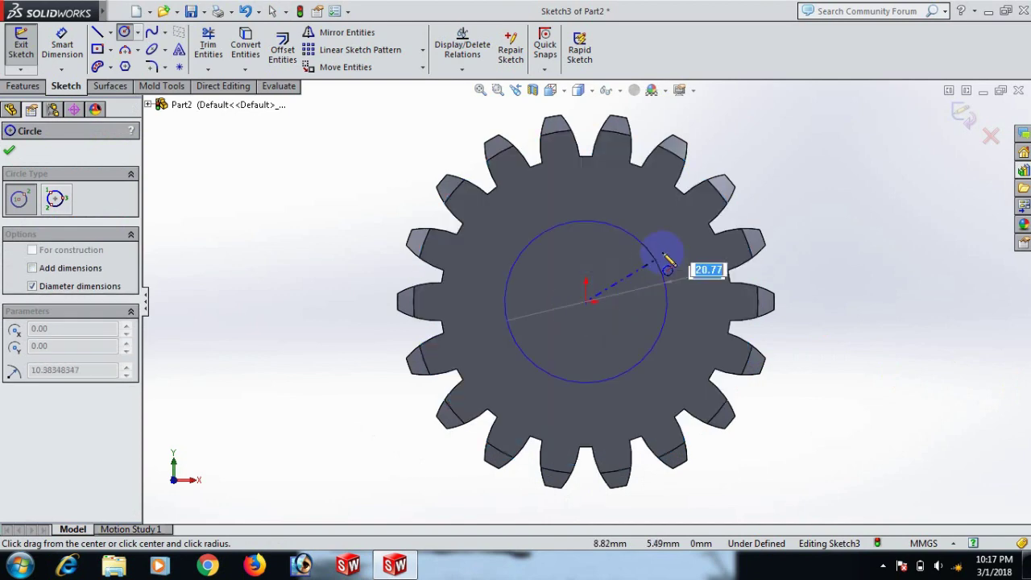
left_click(712, 235)
right_click(712, 235)
left_click(770, 161)
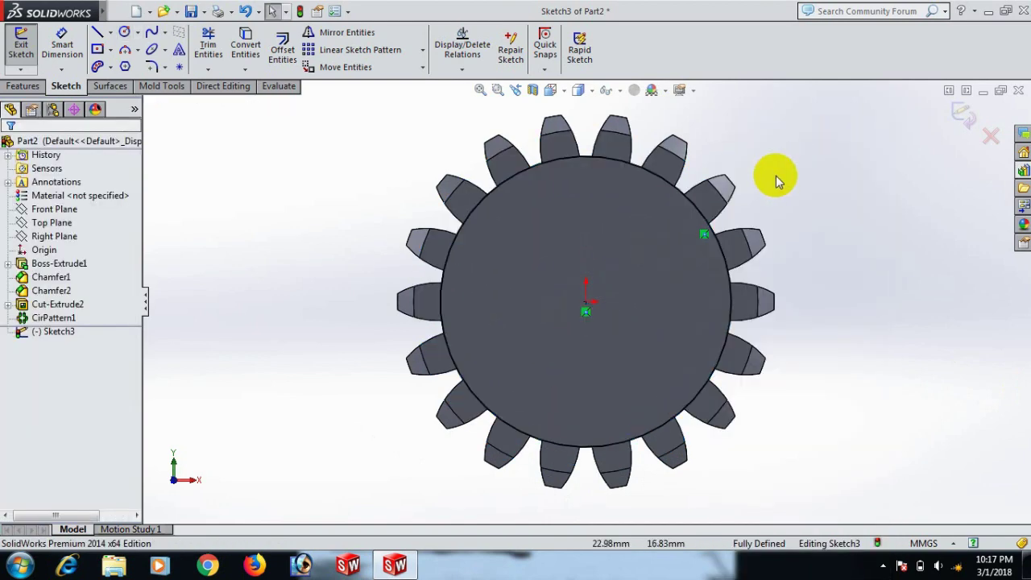
scroll(795, 301, "up", 2)
middle_click_drag(787, 306, 778, 310)
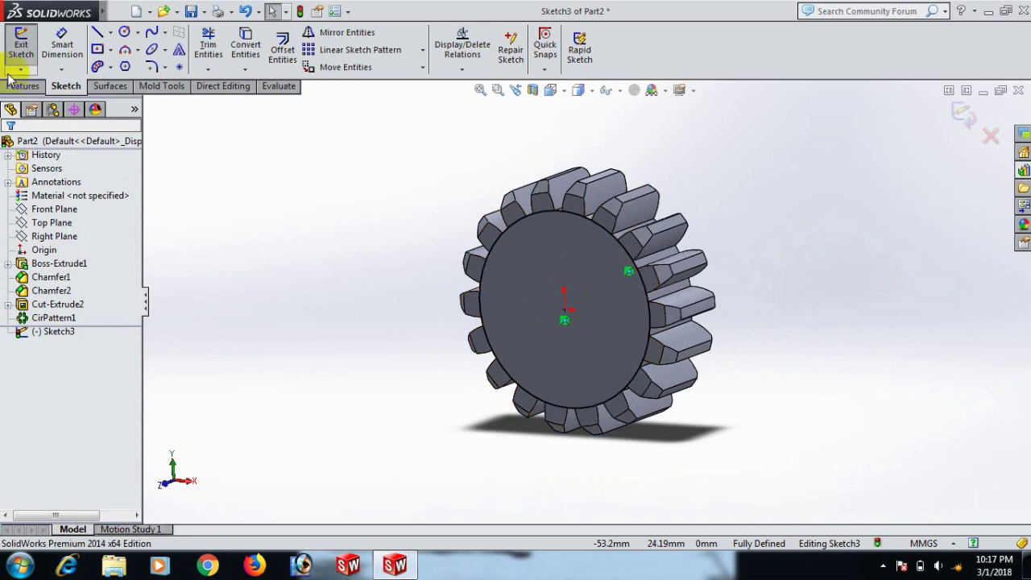
left_click(24, 86)
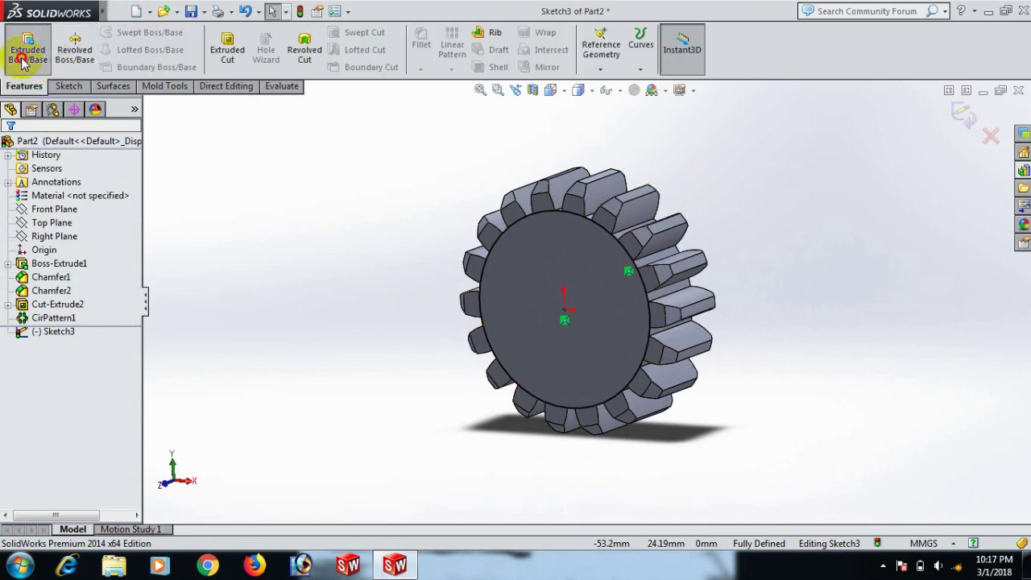
Extrude the Sketch3 circle 1.55 mm blind as a boss on the front face
left_click(23, 63)
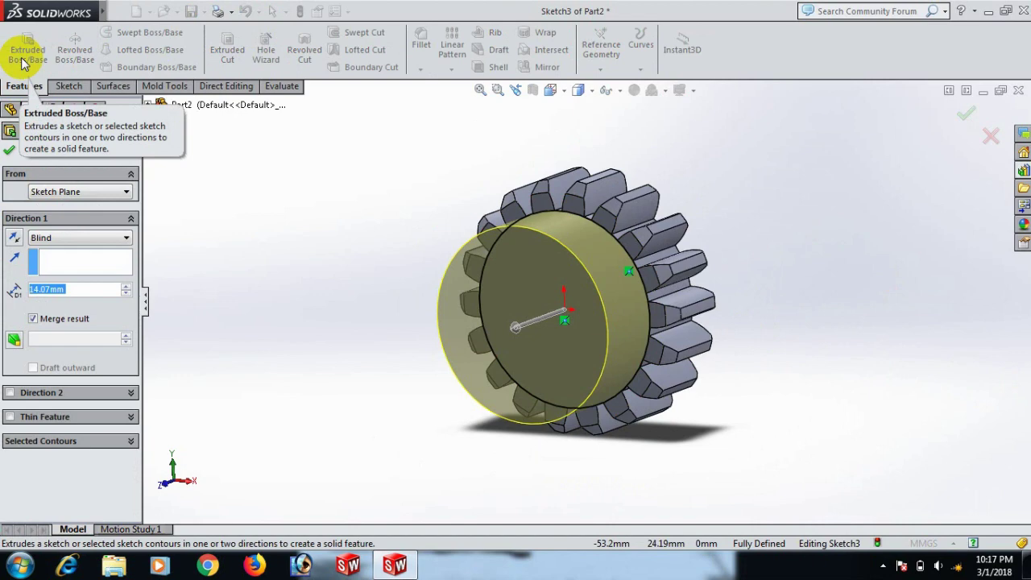
type("1")
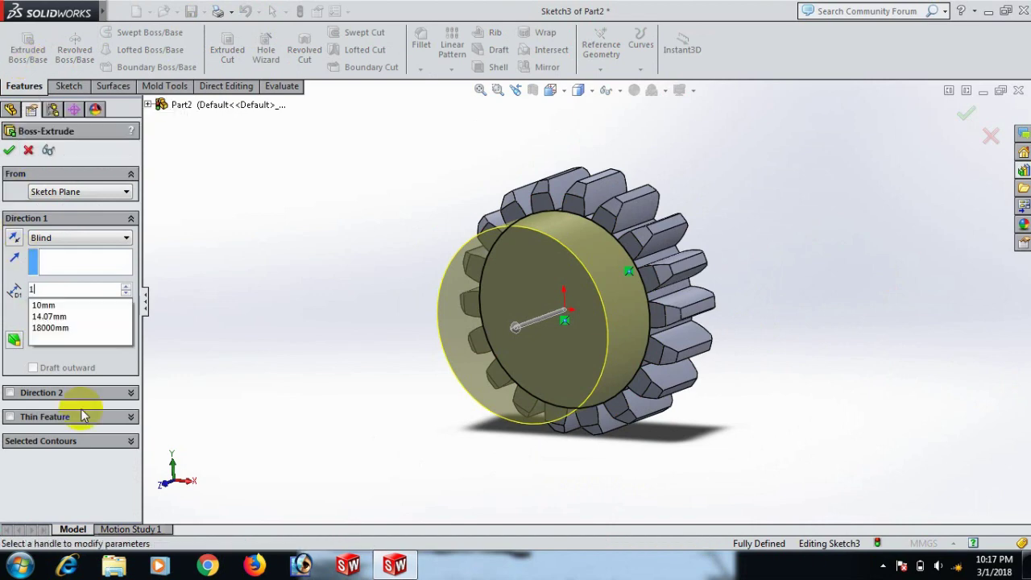
type(".55")
key("Return")
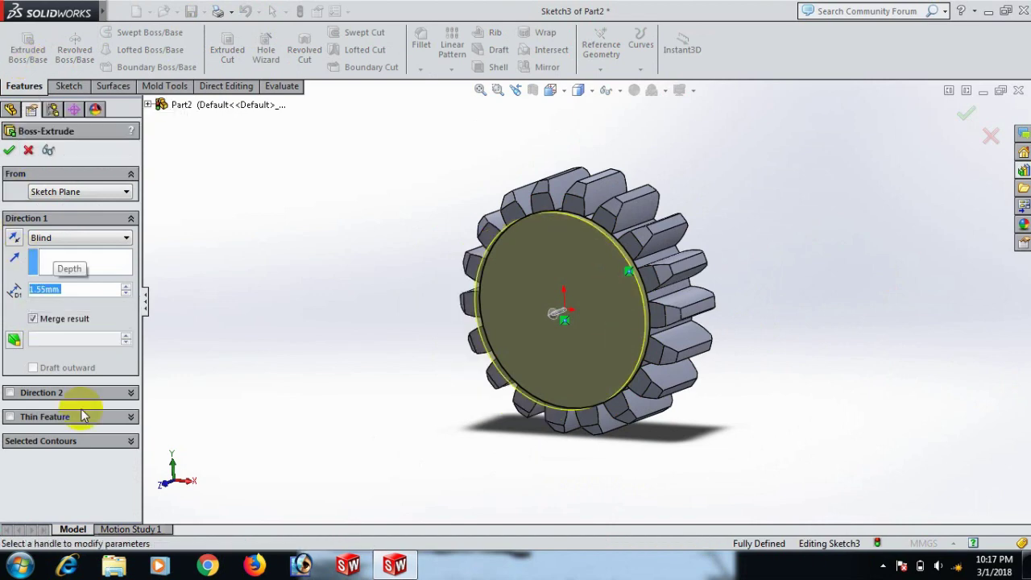
left_click(8, 152)
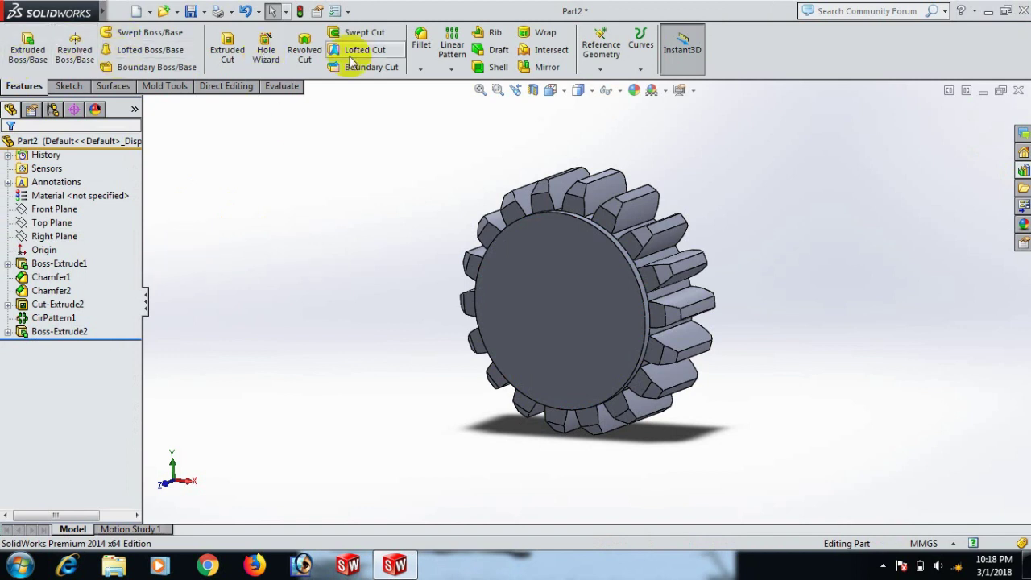
Chamfer the boss's outer circular edge 0.5 mm at 45°
left_click(424, 71)
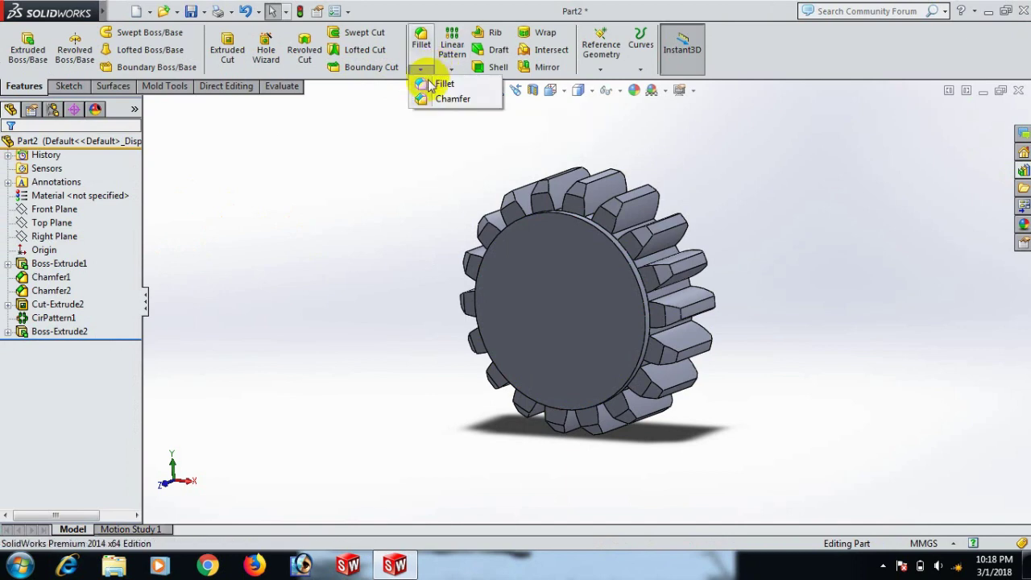
left_click(431, 98)
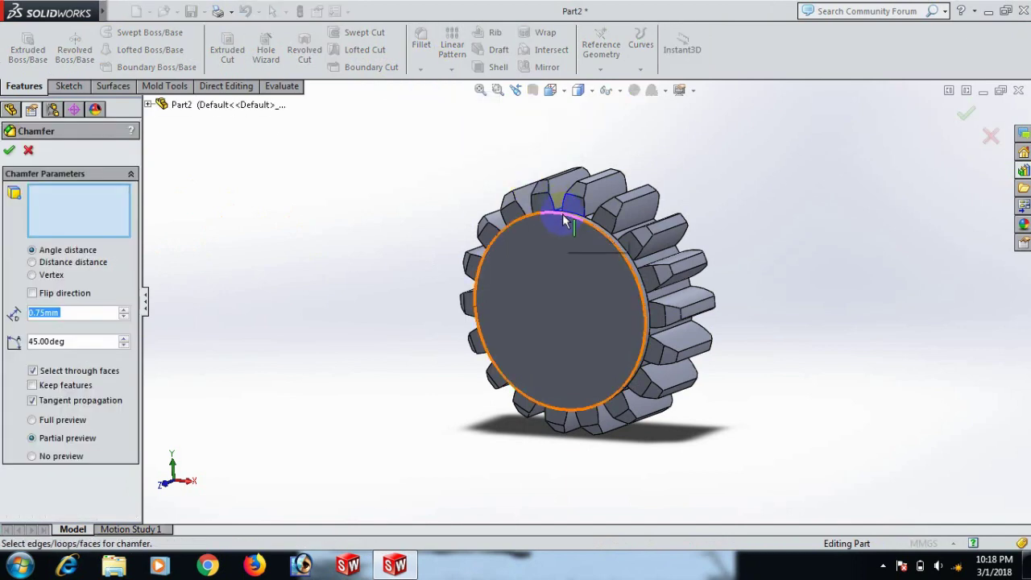
left_click(564, 222)
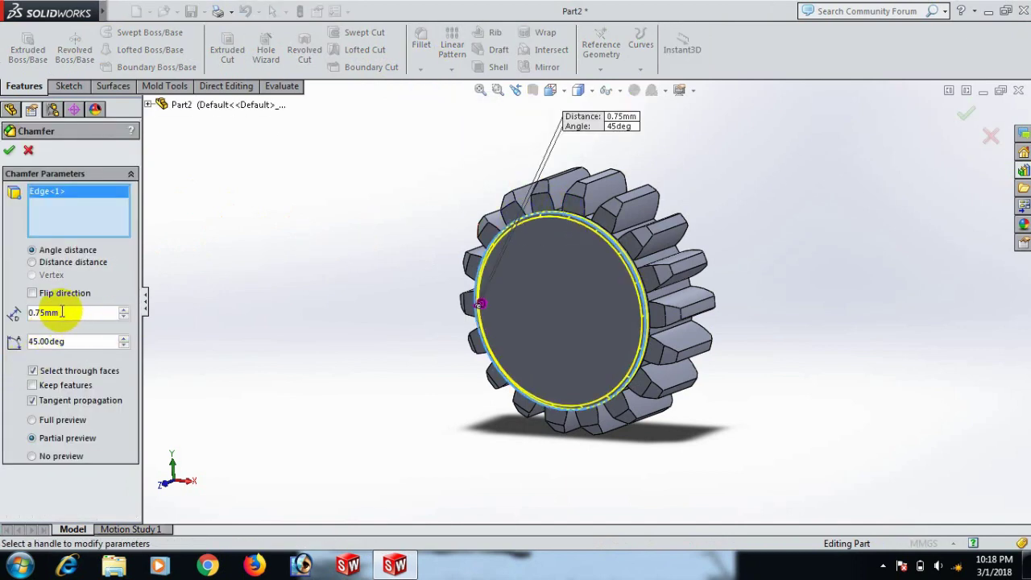
left_click_drag(63, 312, 4, 312)
type("0.5")
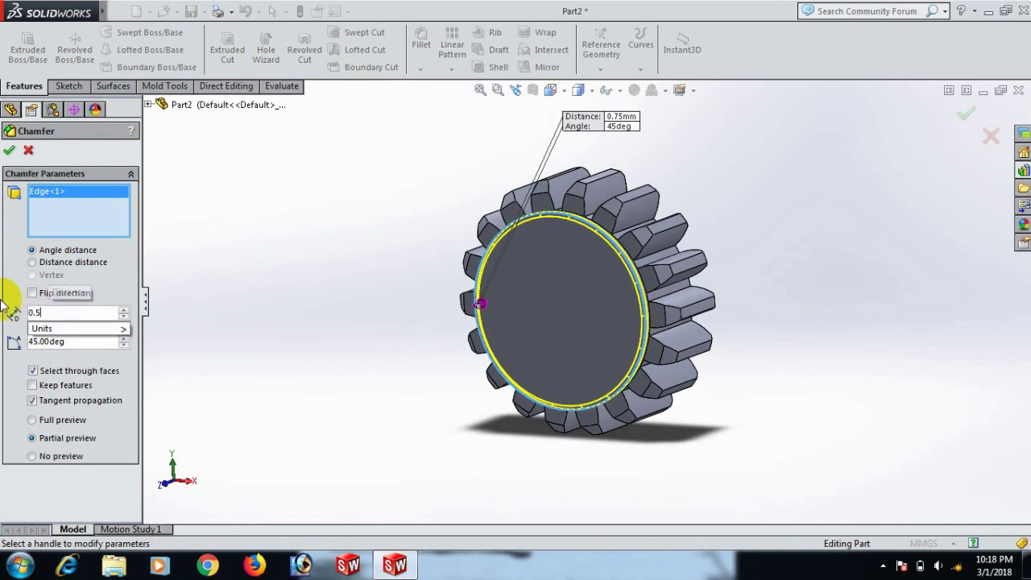
key("Return")
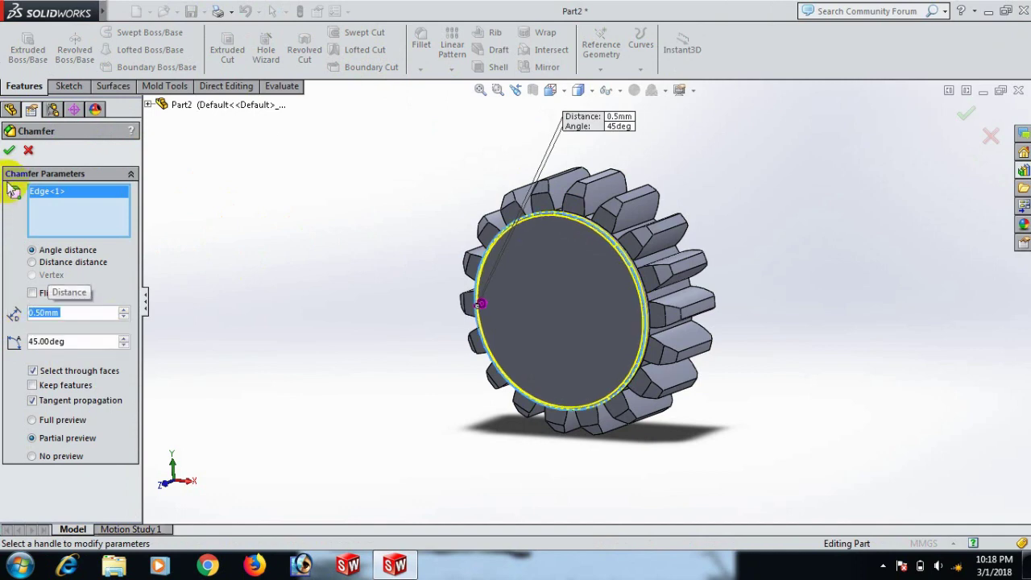
left_click(9, 150)
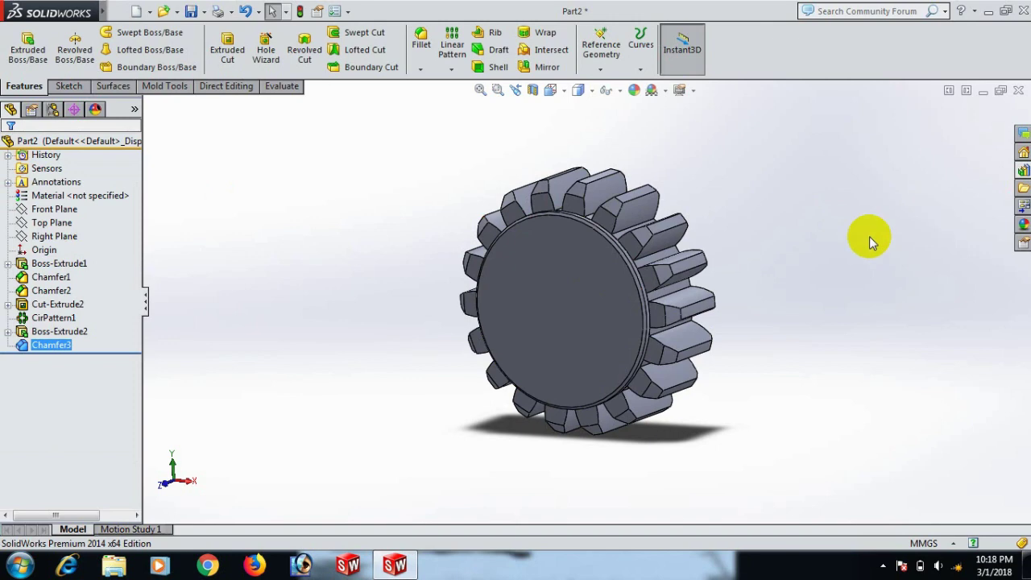
Start a new sketch on the gear's back face, viewed normal to it
scroll(659, 266, "down", 5)
scroll(754, 259, "up", 3)
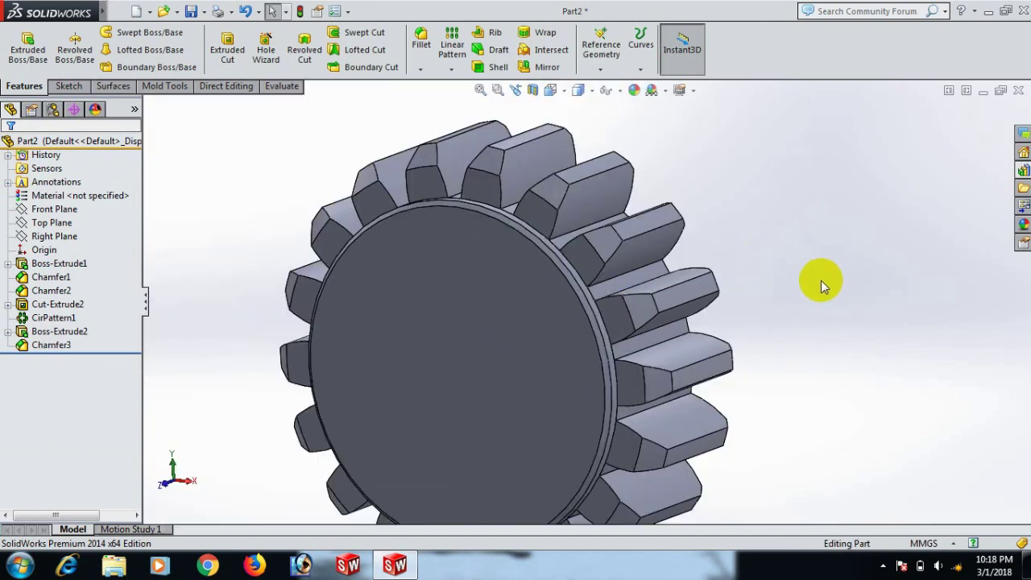
scroll(821, 280, "up", 4)
middle_click_drag(821, 280, 570, 318)
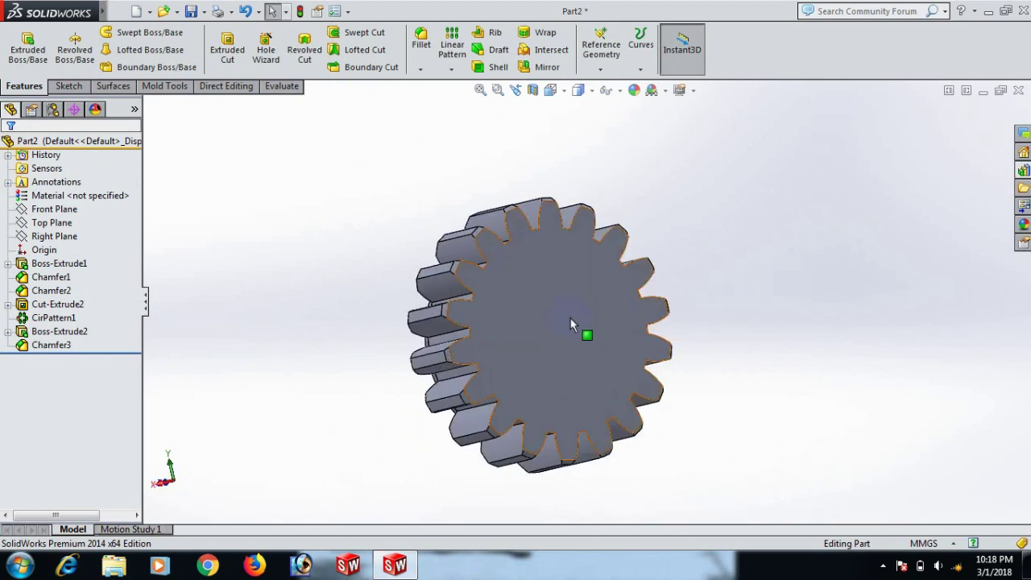
left_click(571, 319)
left_click(625, 270)
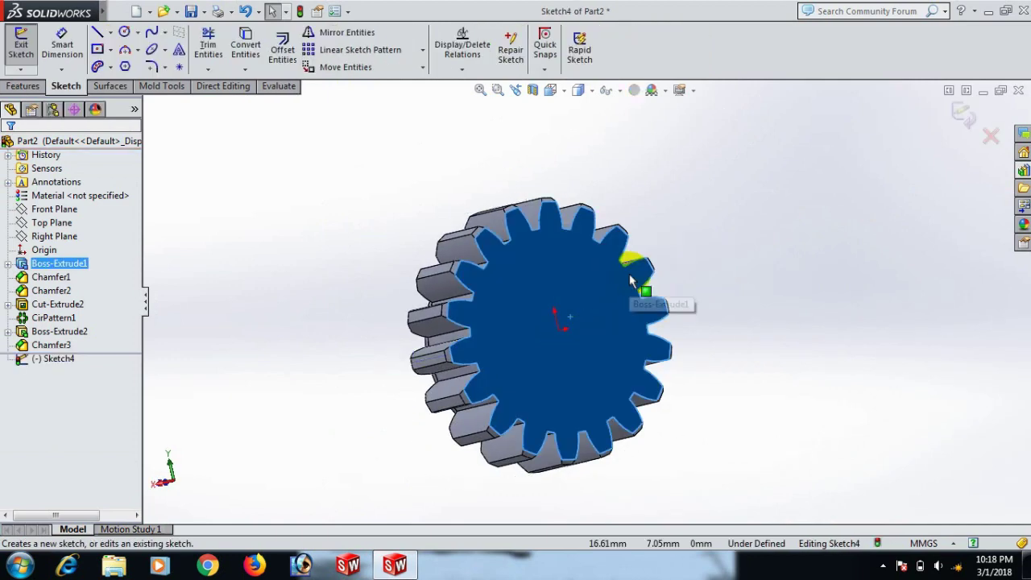
key("space")
left_click(759, 362)
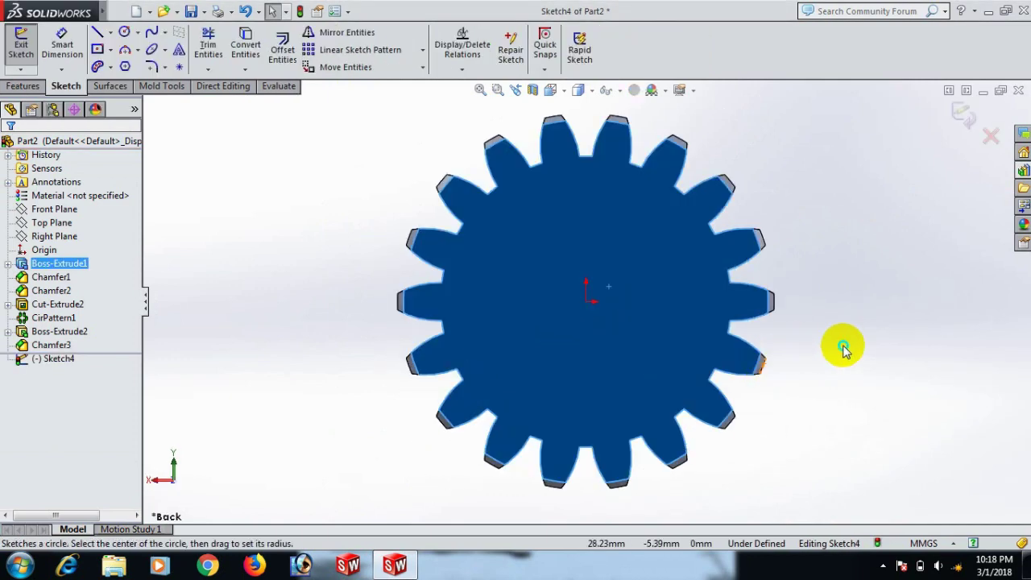
Draw an origin-centred circle and dimension its diameter to 26.21 mm
right_click_drag(799, 346, 630, 334)
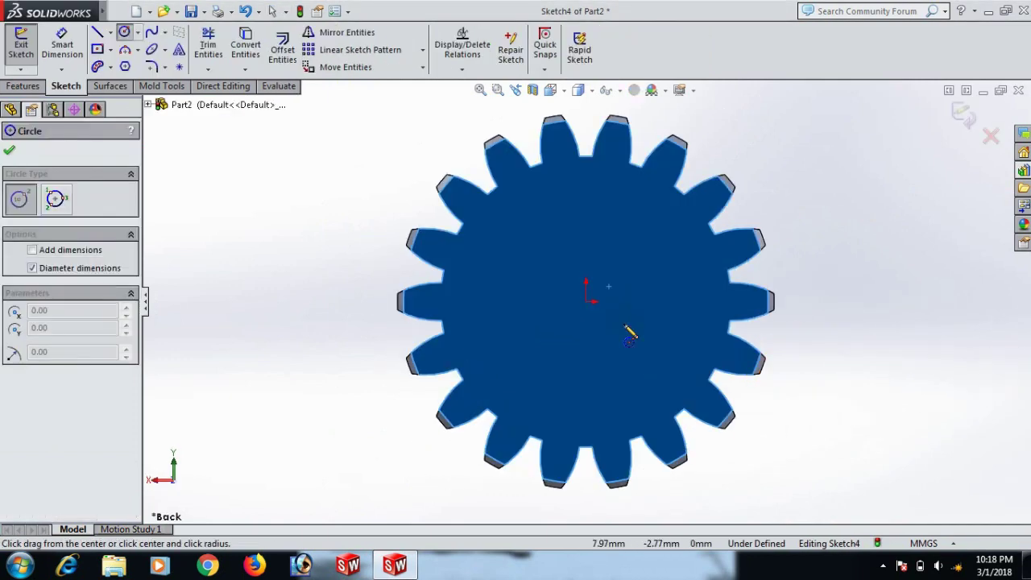
left_click(588, 303)
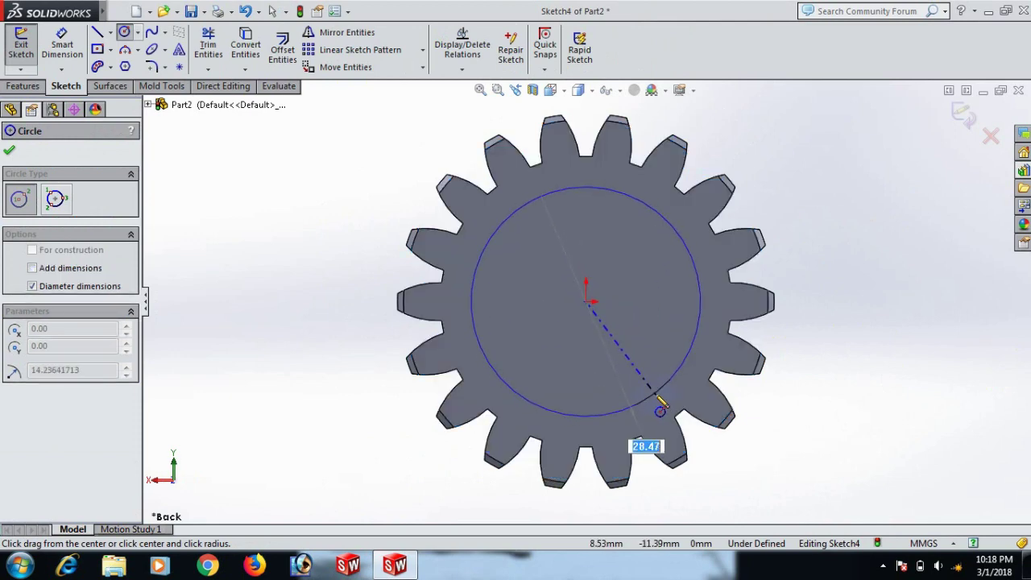
left_click(644, 360)
right_click_drag(846, 375, 845, 326)
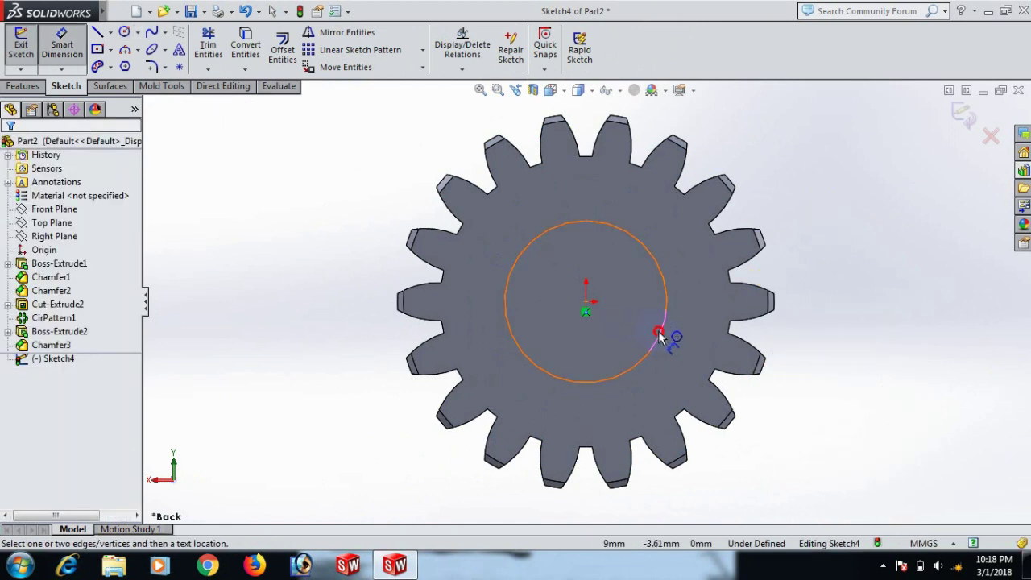
left_click(658, 334)
left_click(852, 326)
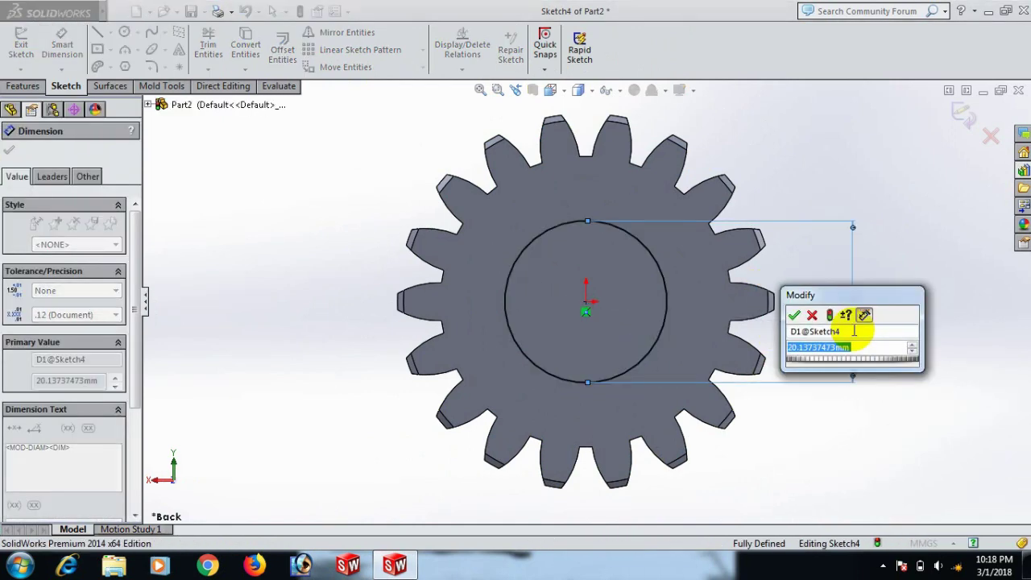
type("26.")
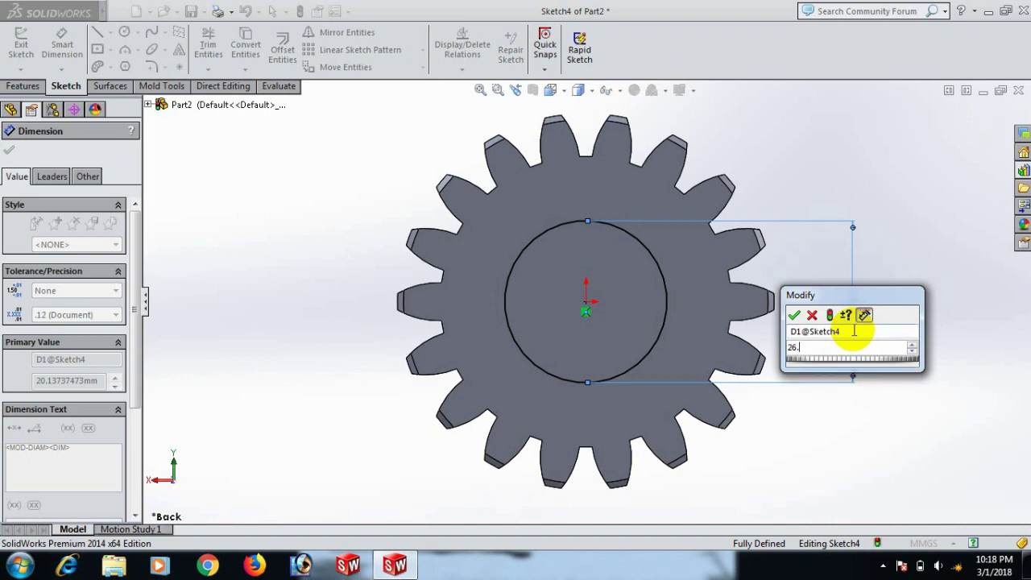
type("21")
key("Return")
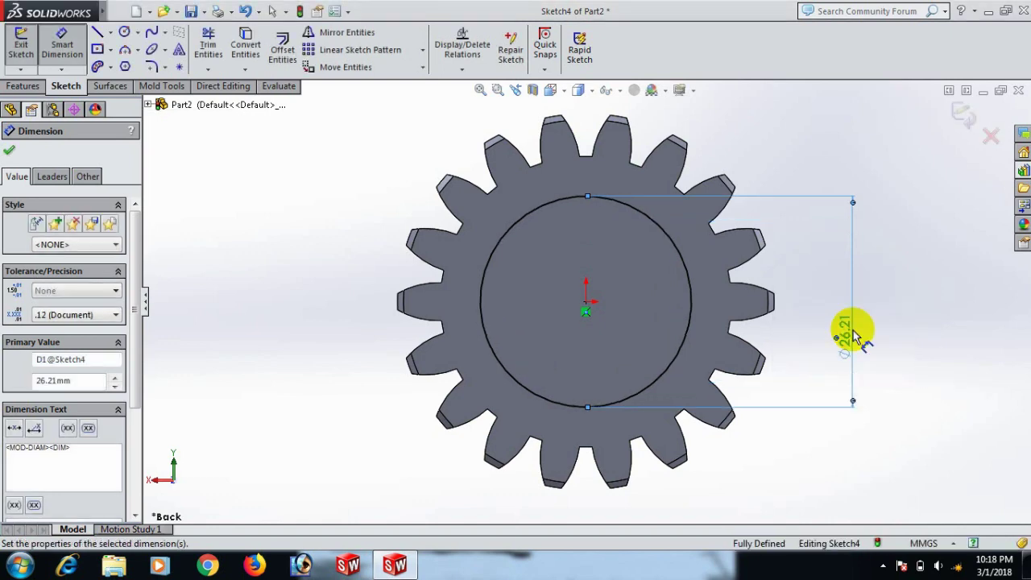
left_click(11, 151)
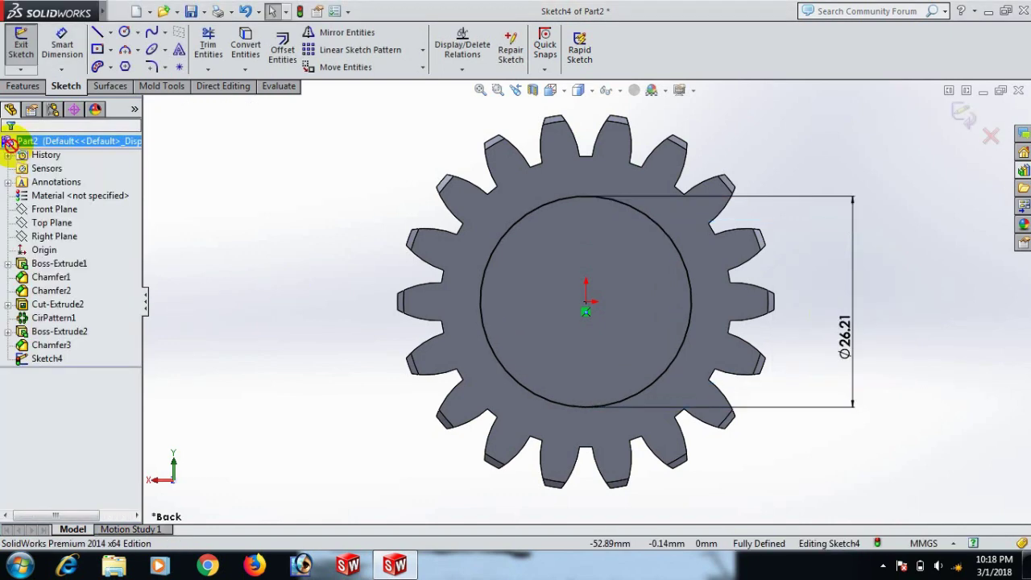
Cut the Ø26.21 circle 4.10 mm blind into the back face
left_click(24, 86)
left_click(230, 45)
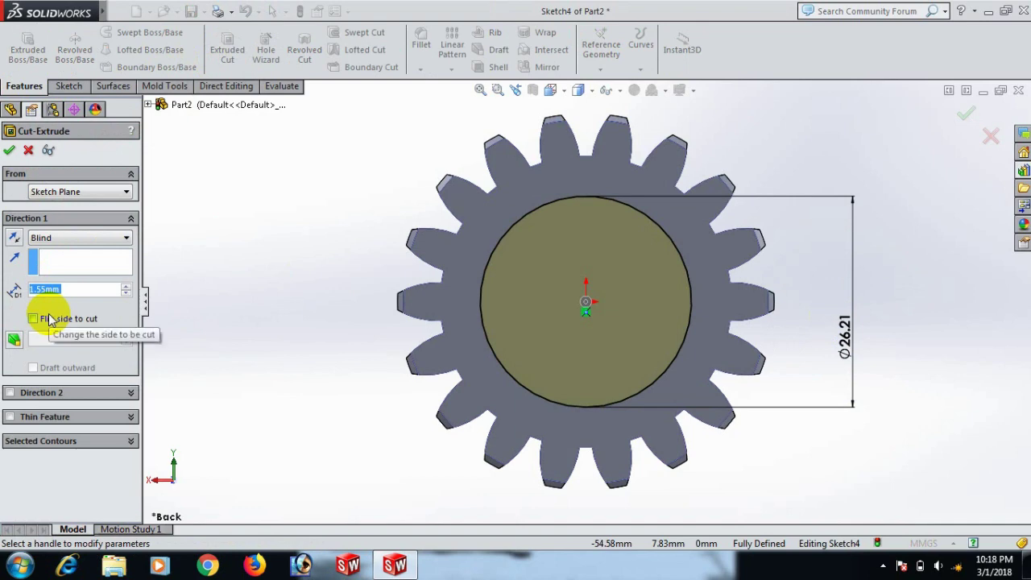
type("4.10")
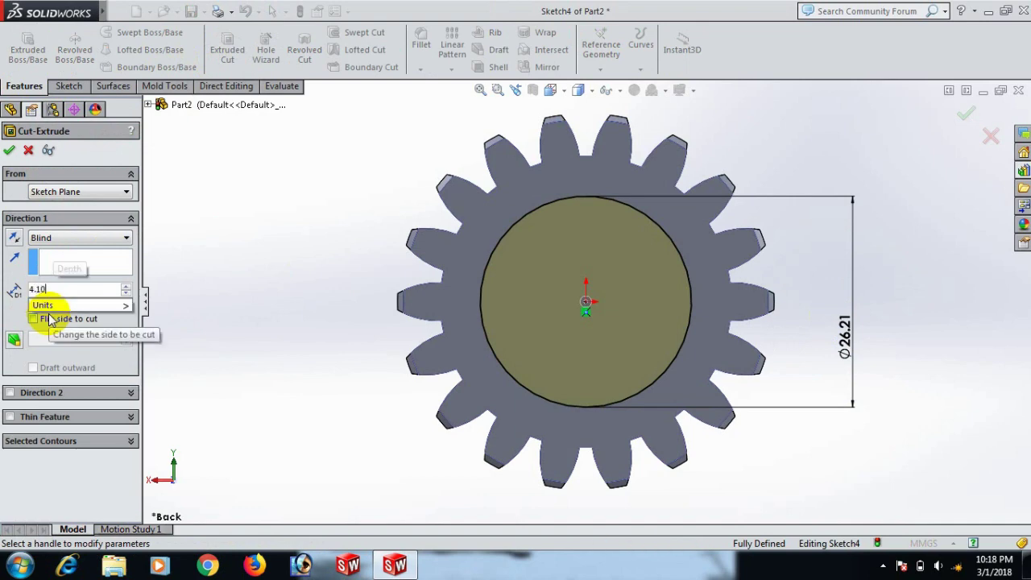
key("Return")
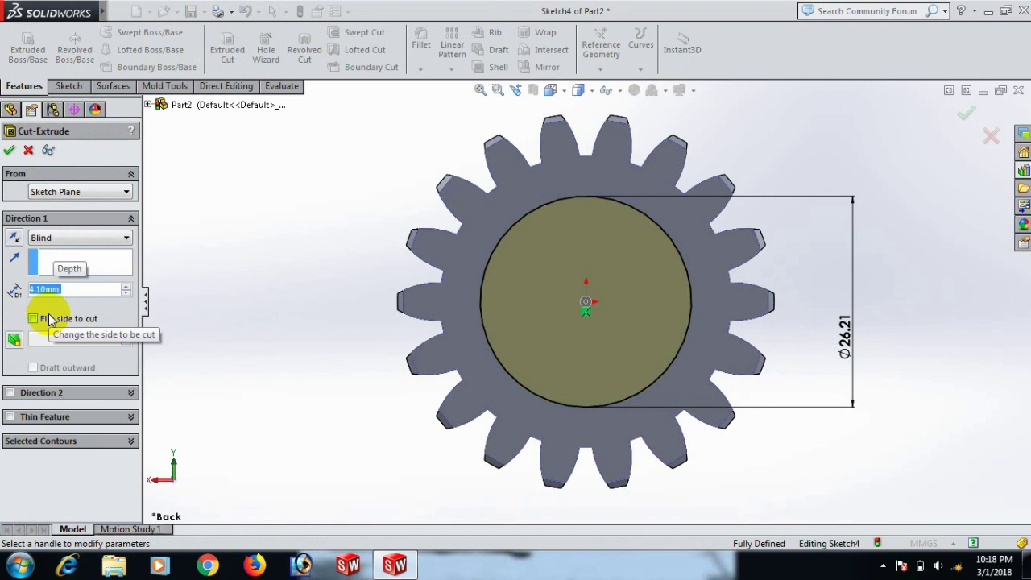
left_click(9, 150)
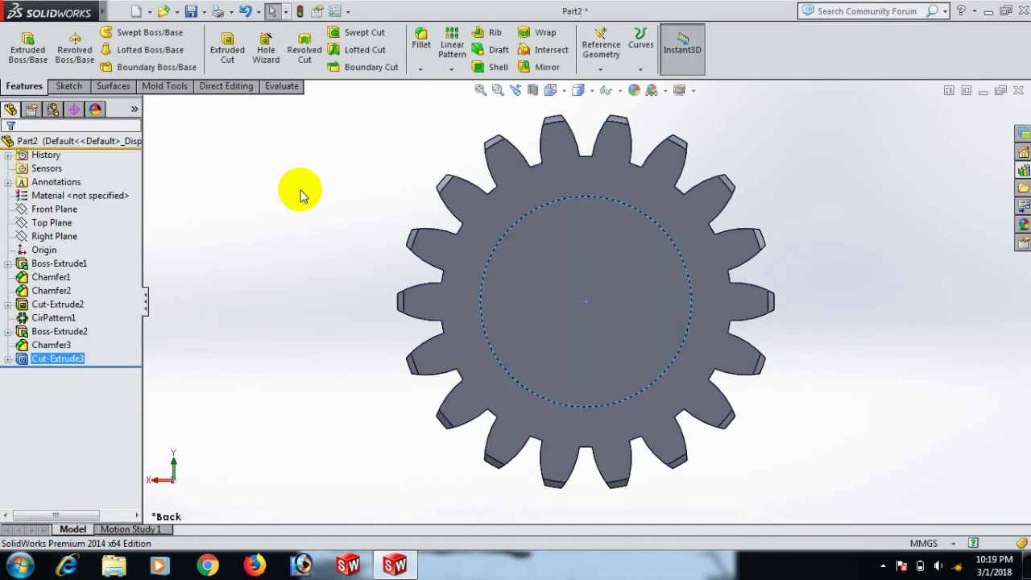
Reopen Cut-Extrude3 for editing and confirm it unchanged
middle_click_drag(341, 230, 287, 278)
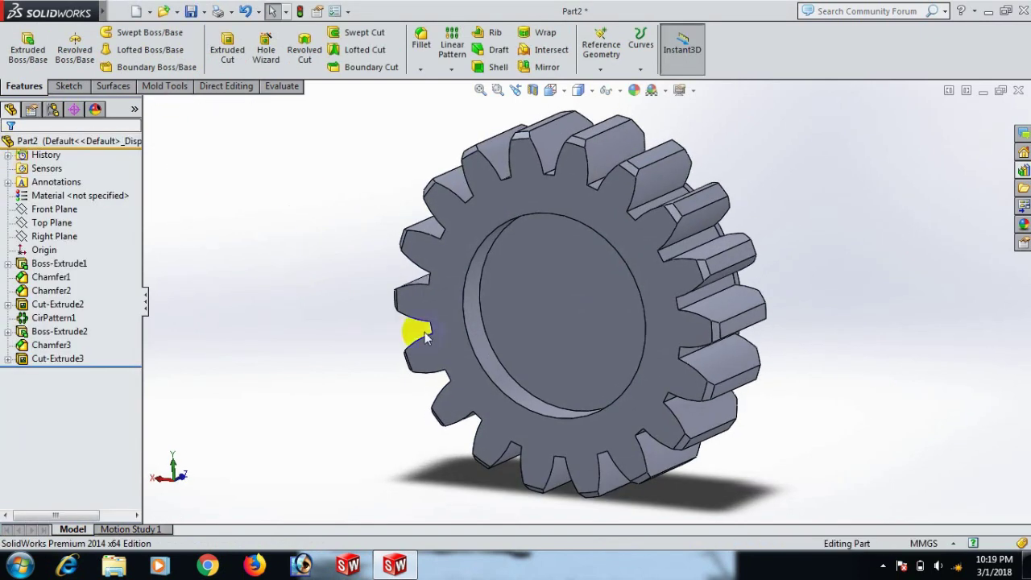
mouse_move(839, 379)
middle_mouse_down()
mouse_move(794, 380)
mouse_move(728, 407)
mouse_move(824, 376)
mouse_move(796, 403)
mouse_move(835, 380)
middle_mouse_up()
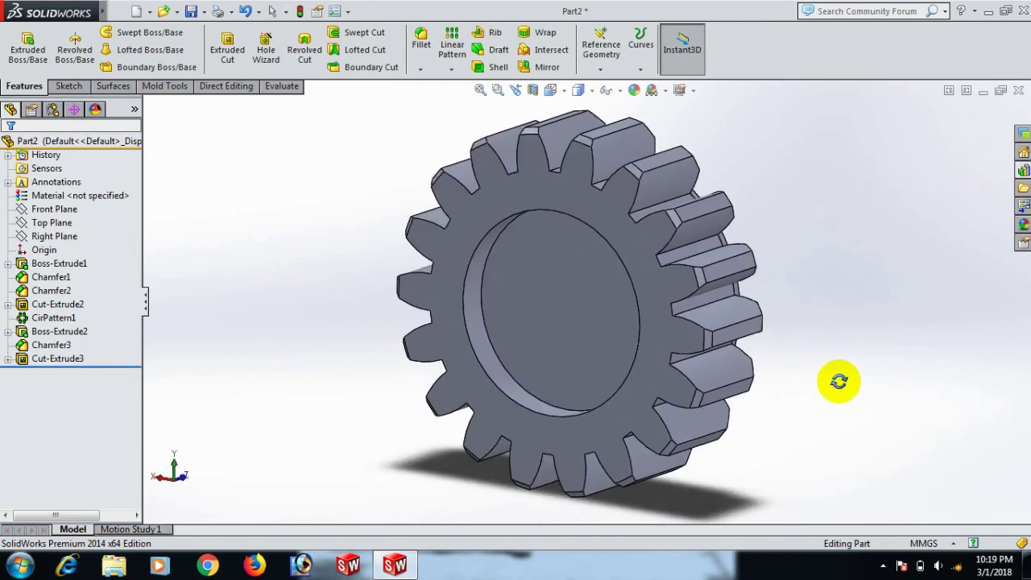
right_click(75, 358)
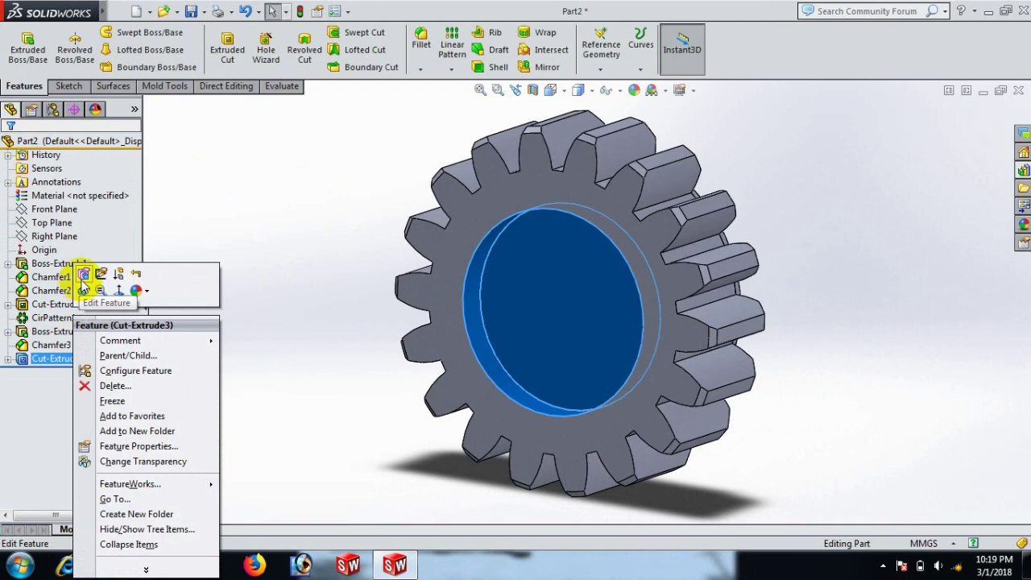
left_click(84, 275)
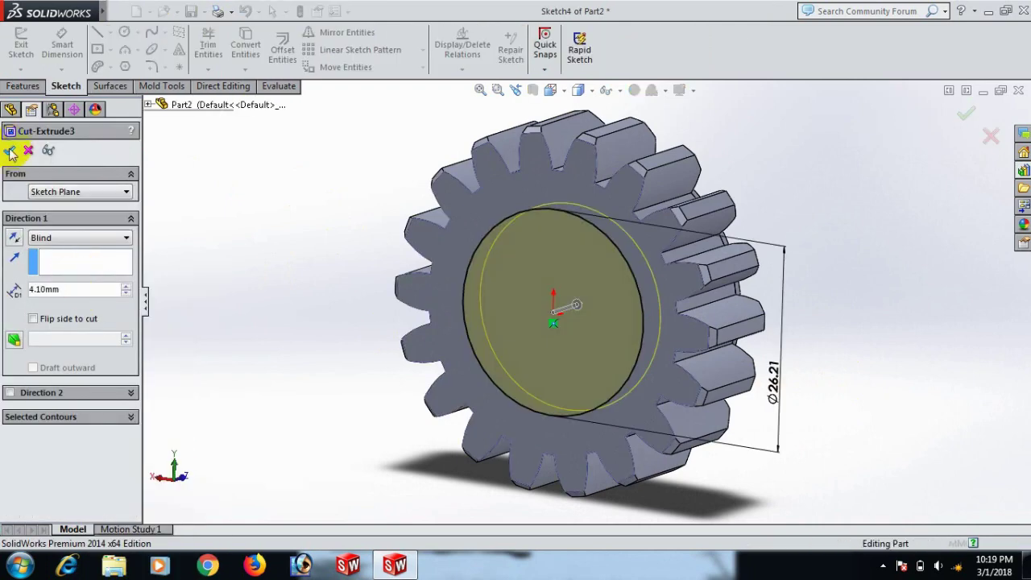
left_click(10, 151)
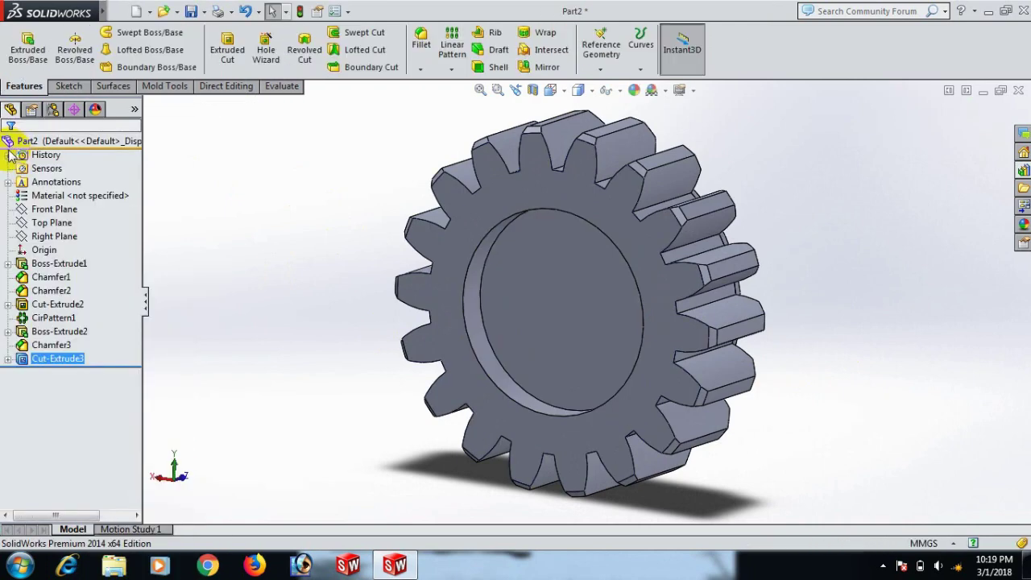
Start a new sketch on the recess floor and view it Normal To
left_click(561, 307)
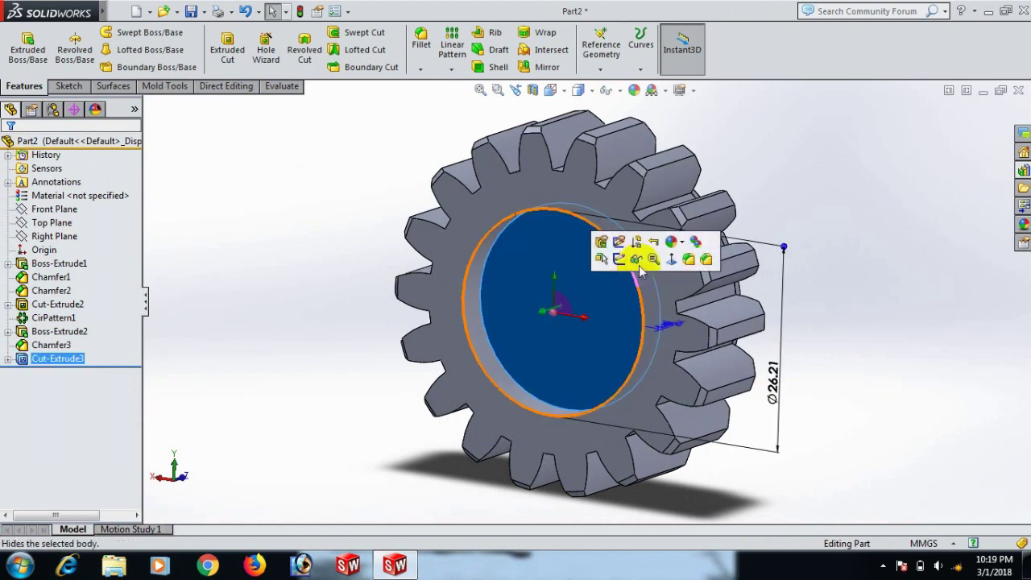
left_click(624, 262)
key("space")
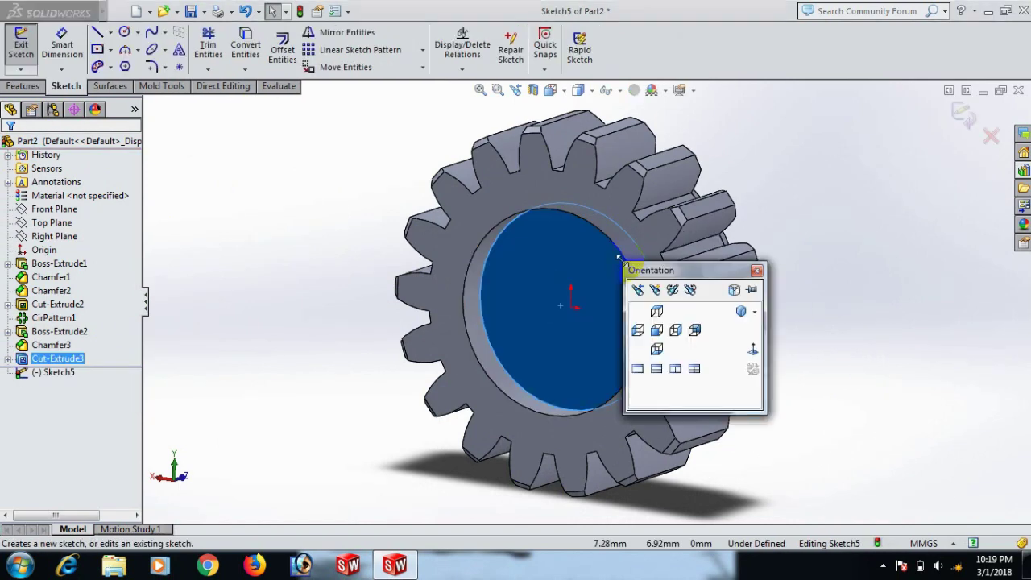
left_click(753, 350)
Draw an origin-centred circle and dimension its diameter to 21.6 mm
key("c")
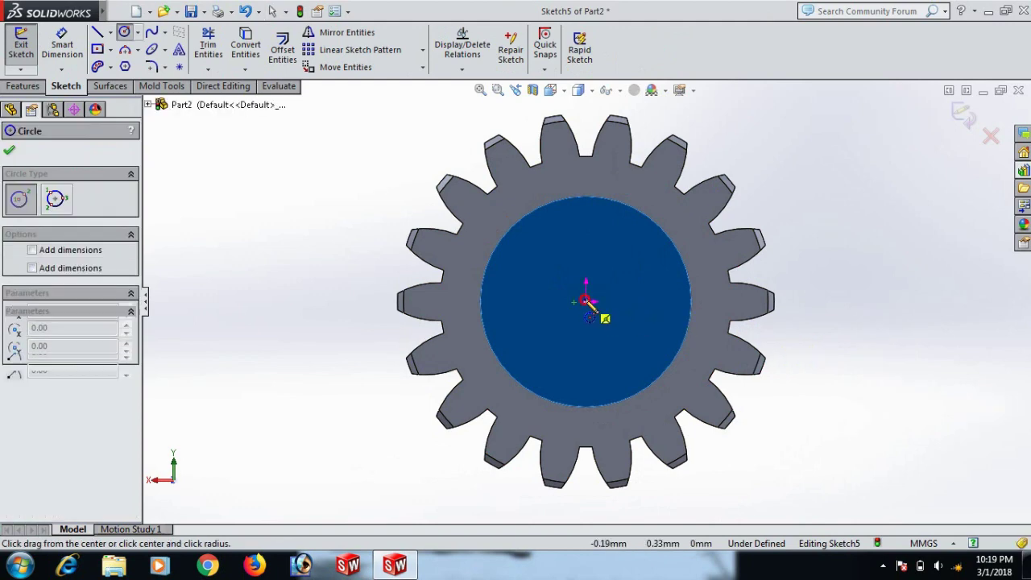
left_click(587, 302)
left_click(611, 364)
right_click_drag(915, 429, 899, 392)
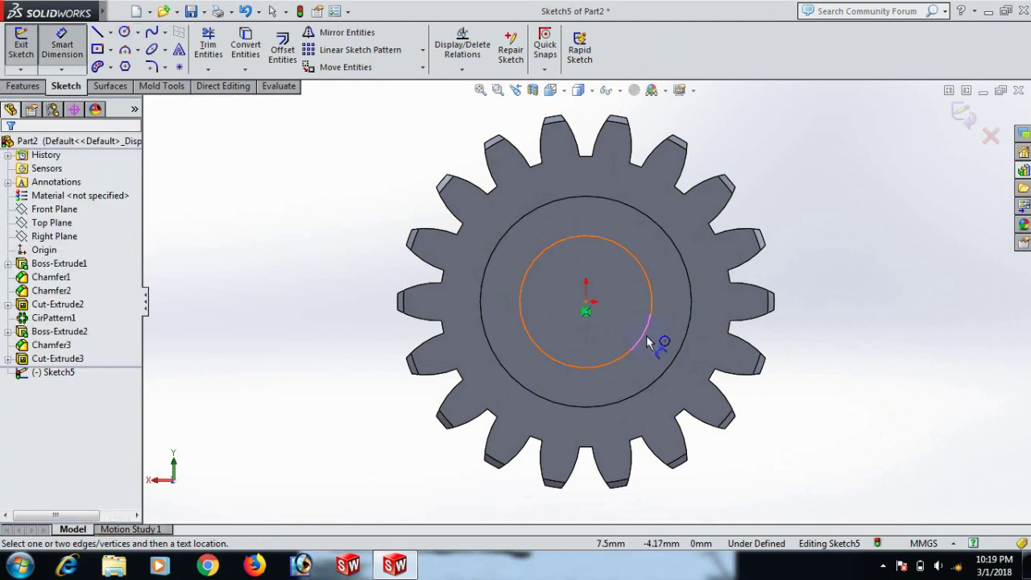
left_click(649, 343)
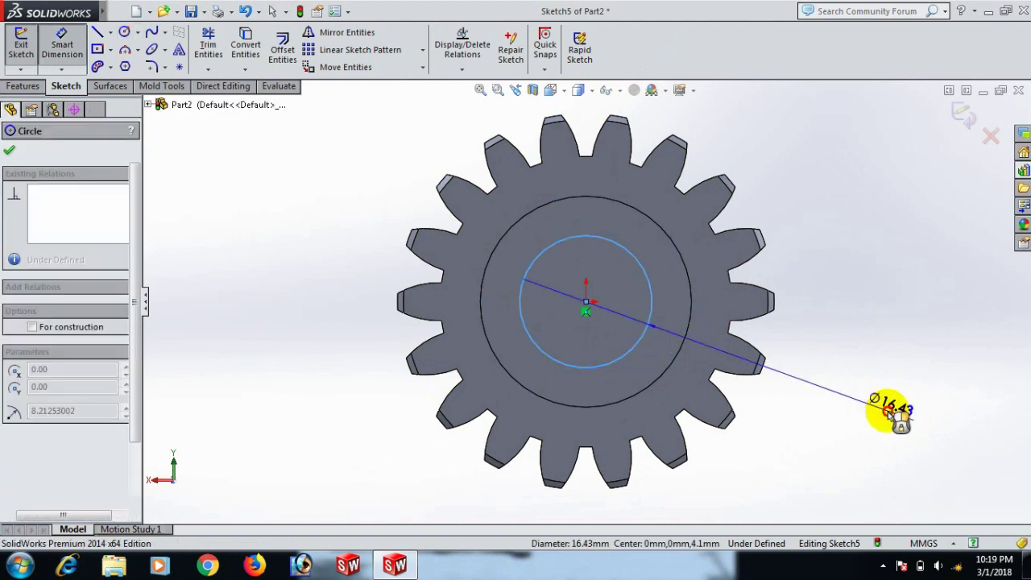
left_click(889, 412)
type("2")
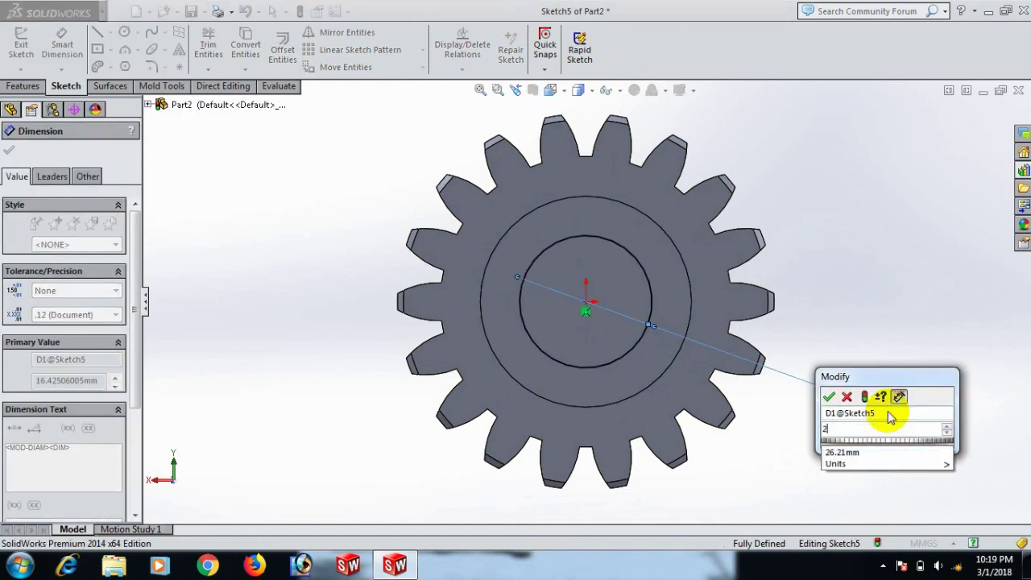
type("1.6")
key("Return")
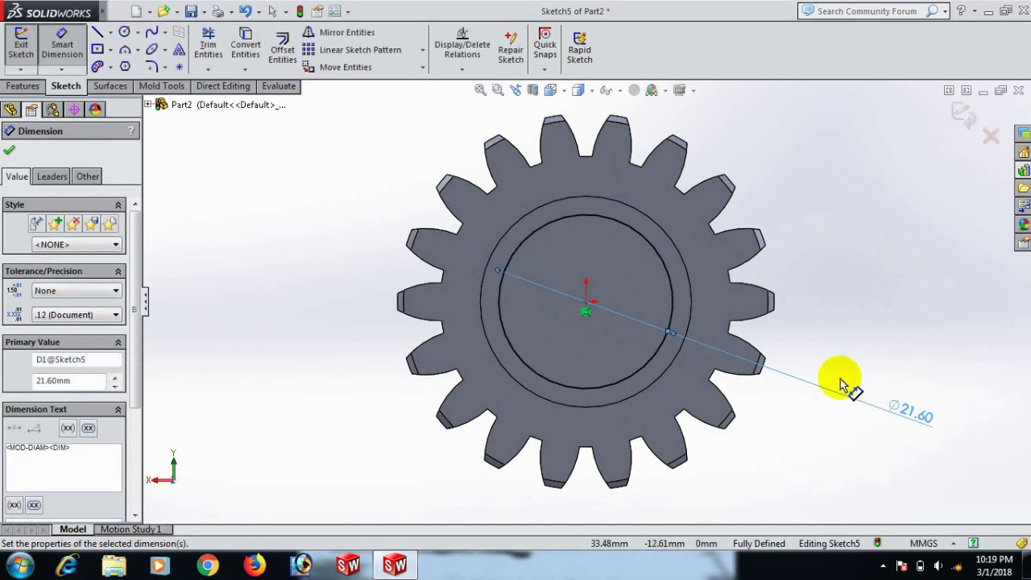
left_click(8, 152)
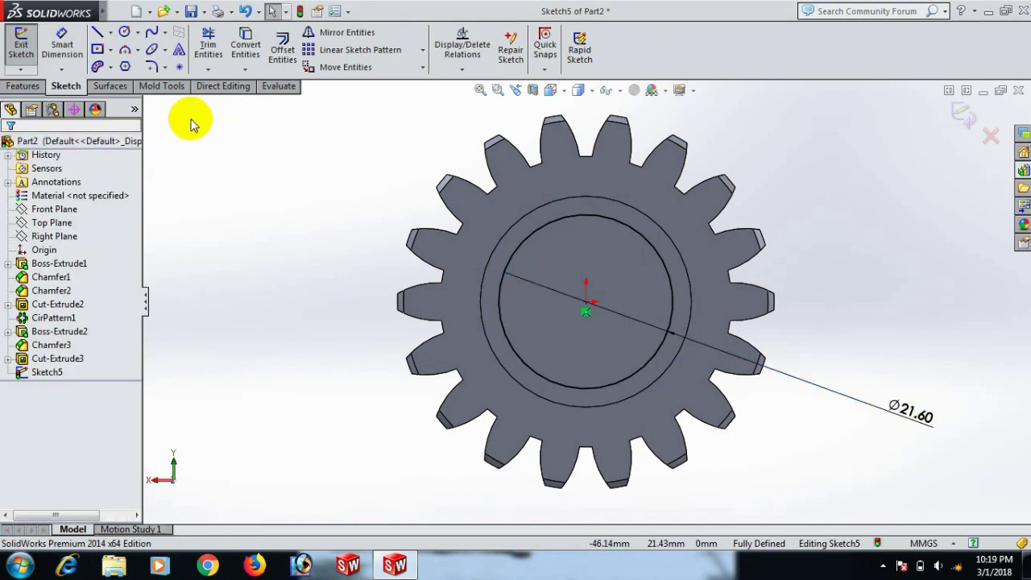
left_click(19, 85)
Extrude-cut the Ø21.6 circle Through All to form the bore, then view the gear isometrically
left_click(227, 49)
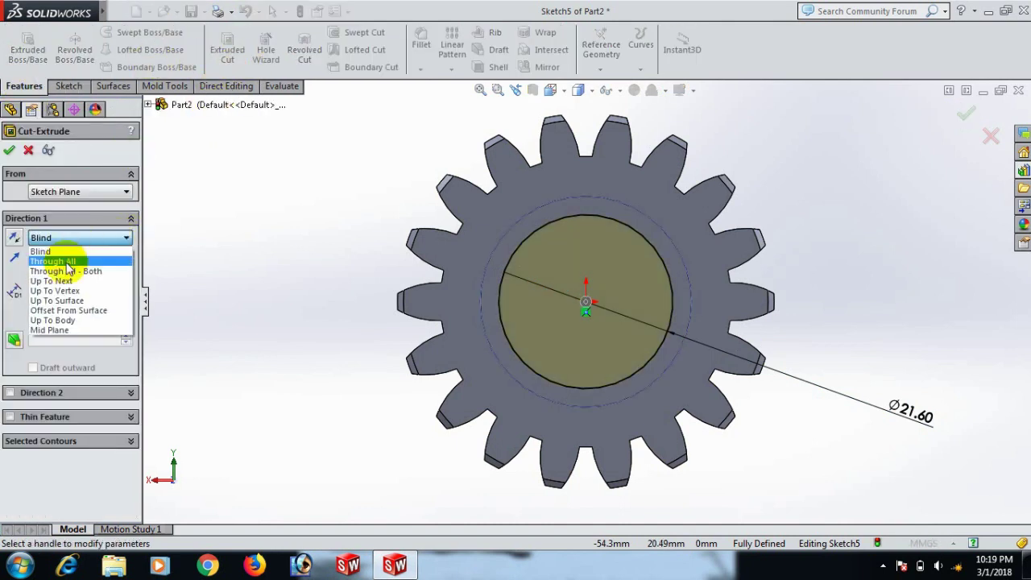
left_click(69, 265)
left_click(12, 152)
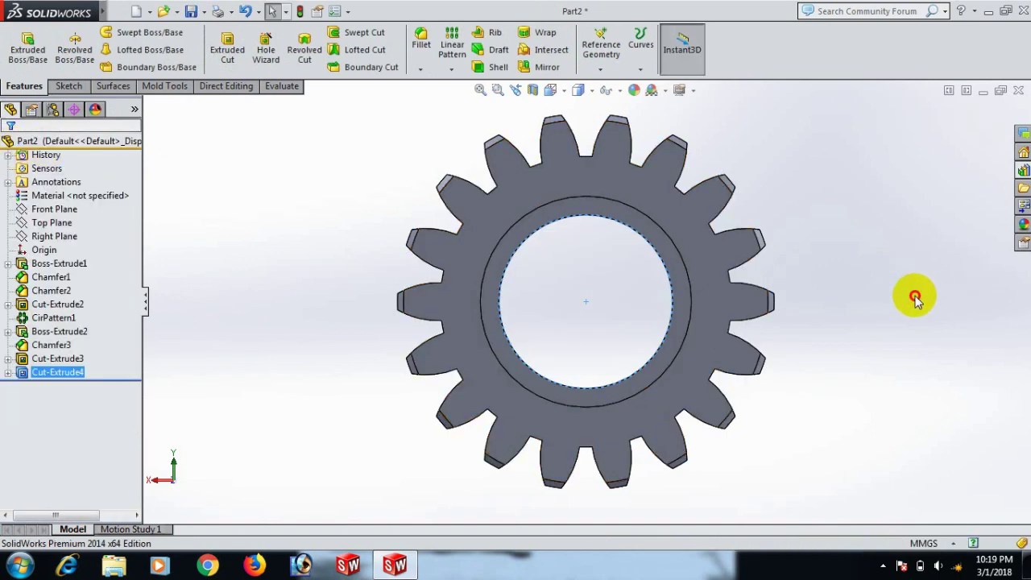
left_click(915, 298)
key("ctrl+7")
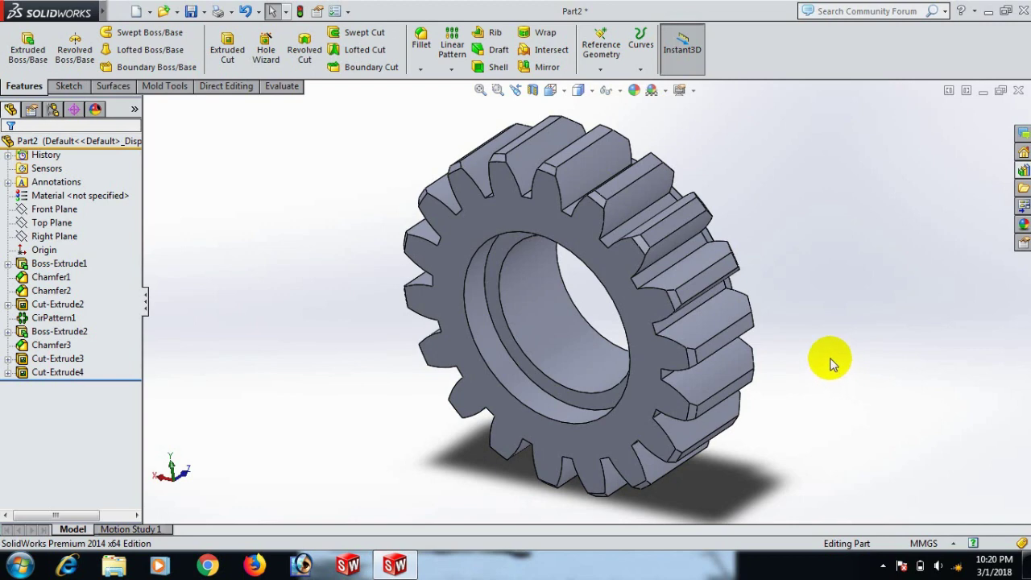
Chamfer the bore's front circular edge at 0.5 mm × 45°
mouse_move(829, 362)
middle_mouse_down()
mouse_move(806, 354)
mouse_move(822, 347)
middle_mouse_up()
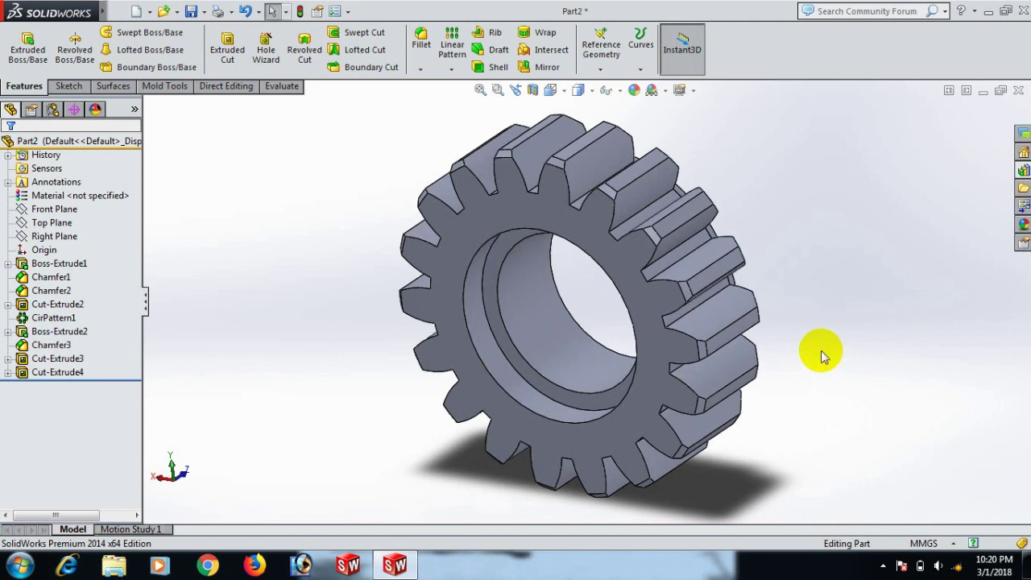
left_click(420, 69)
left_click(440, 100)
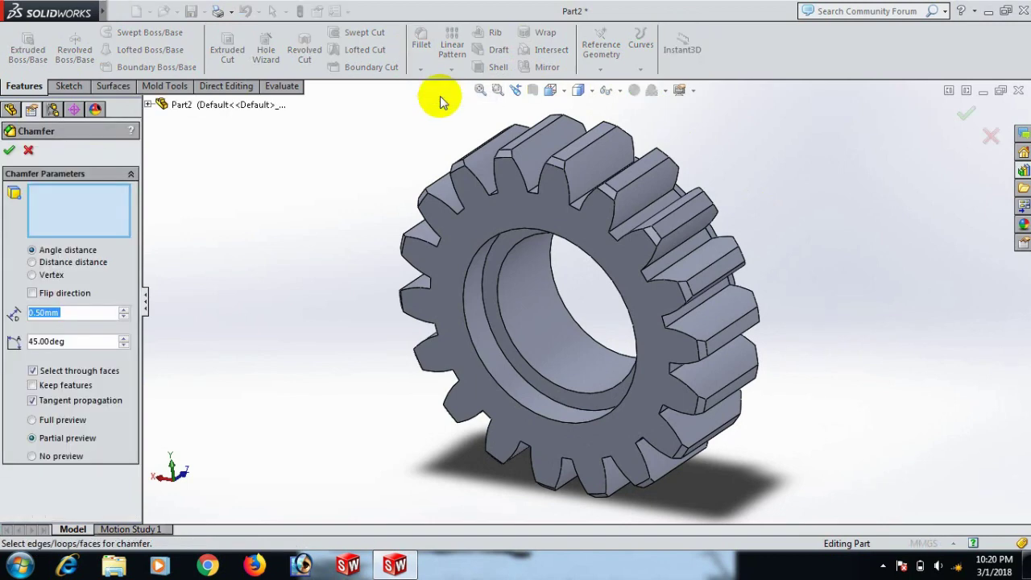
left_click(563, 423)
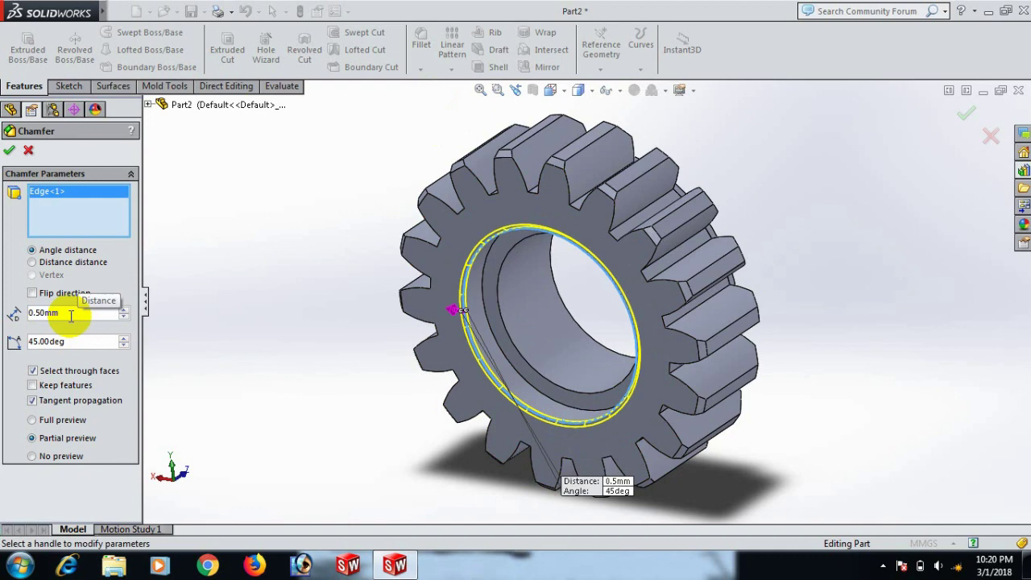
left_click(10, 151)
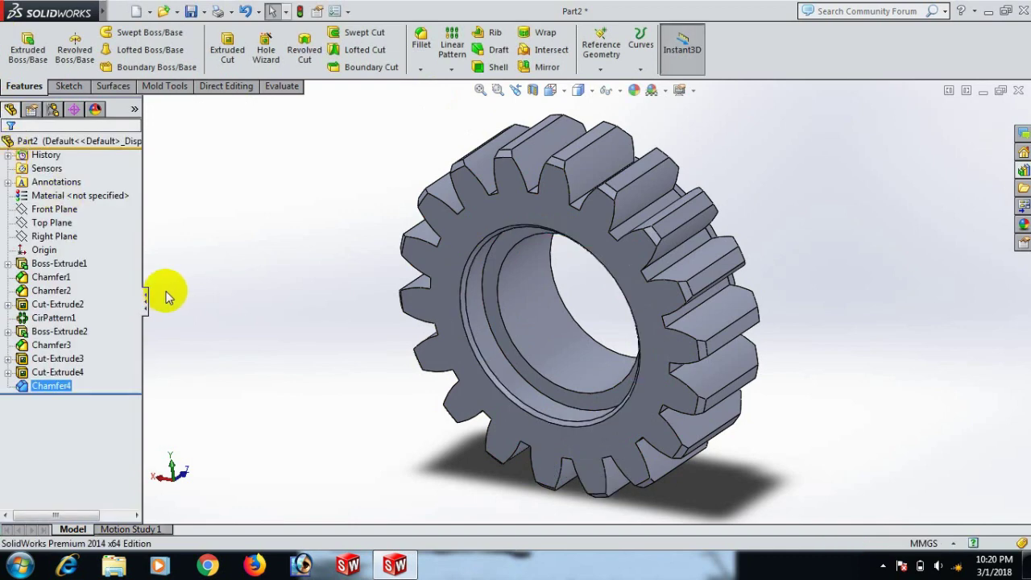
Inspect the chamfered bore up close, then undo the chamfer and fit the gear in view
middle_click_drag(290, 258, 352, 250)
scroll(653, 443, "down", 5)
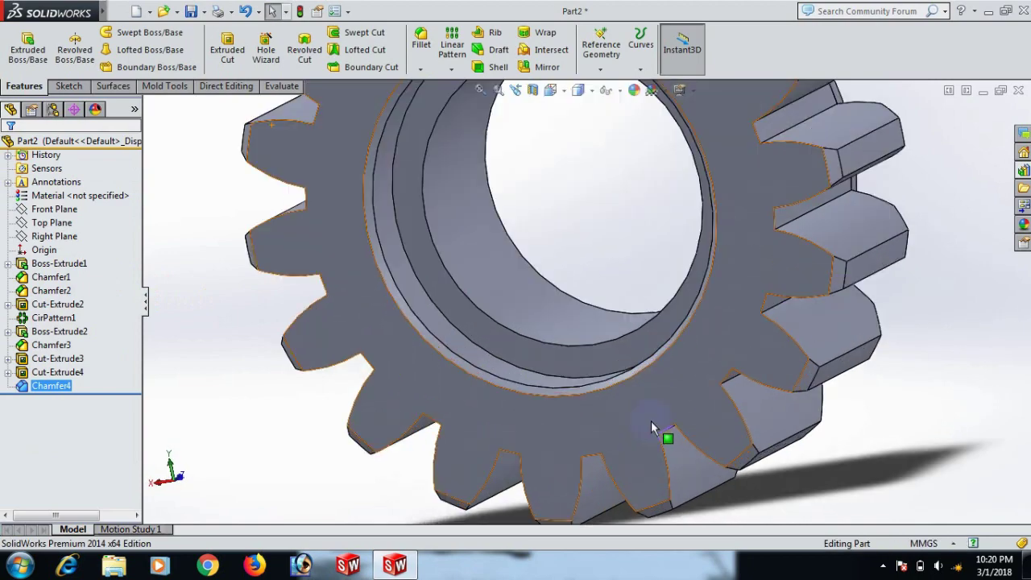
scroll(619, 385, "down", 2)
middle_click_drag(607, 387, 585, 427)
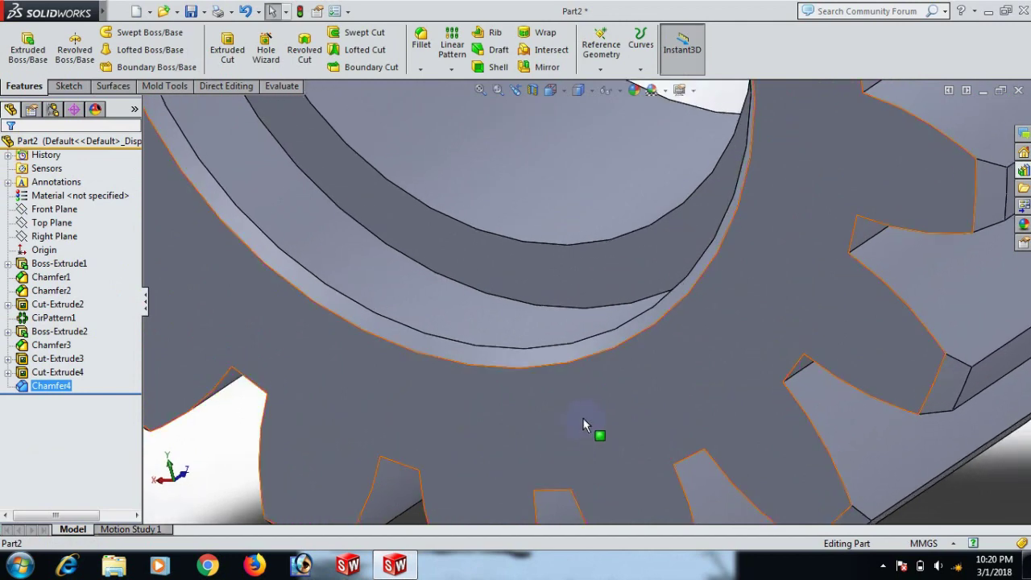
key("ctrl+z")
key("f")
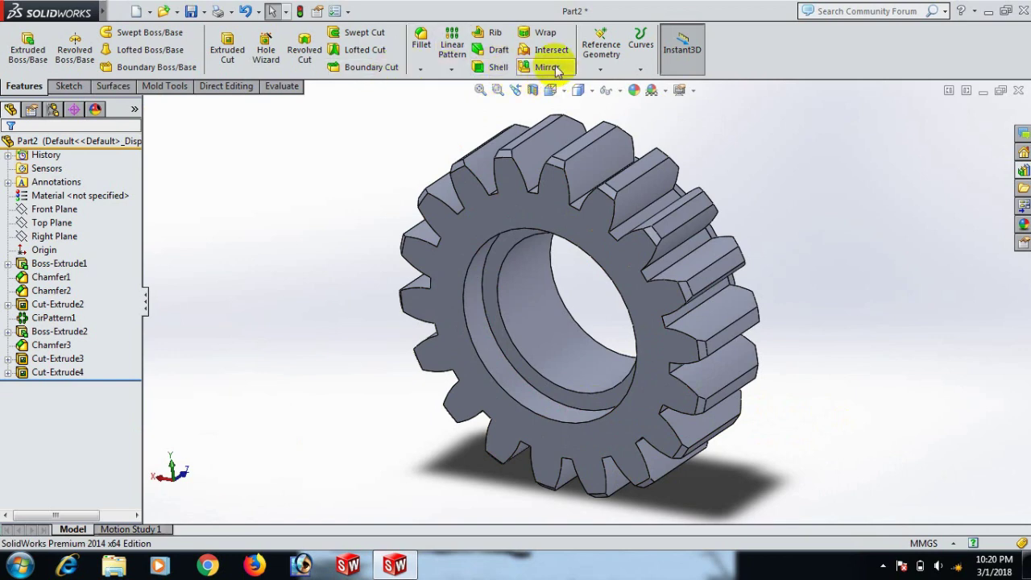
Chamfer the recessed-side hole edge at 0.5 mm
left_click(420, 68)
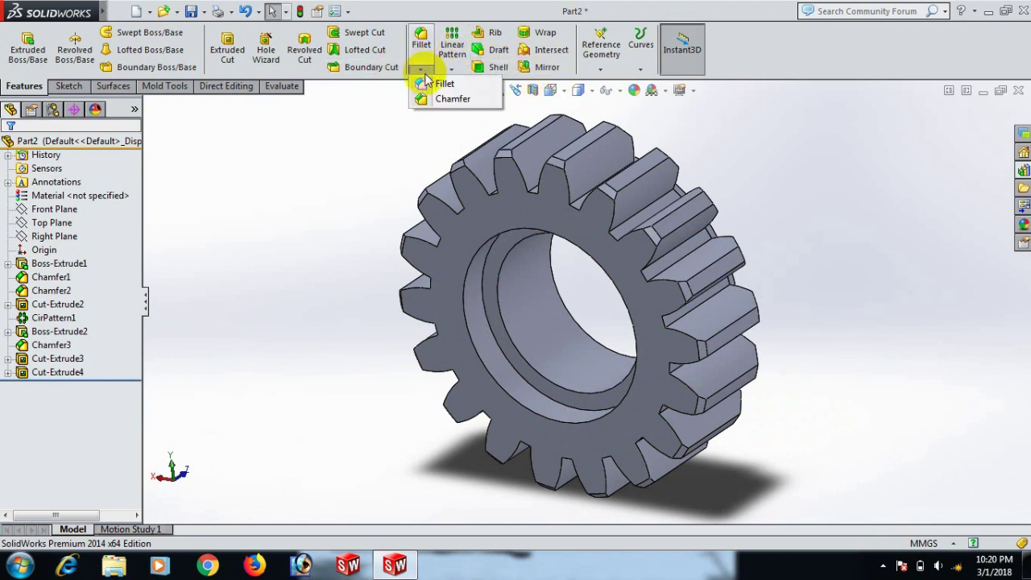
left_click(441, 97)
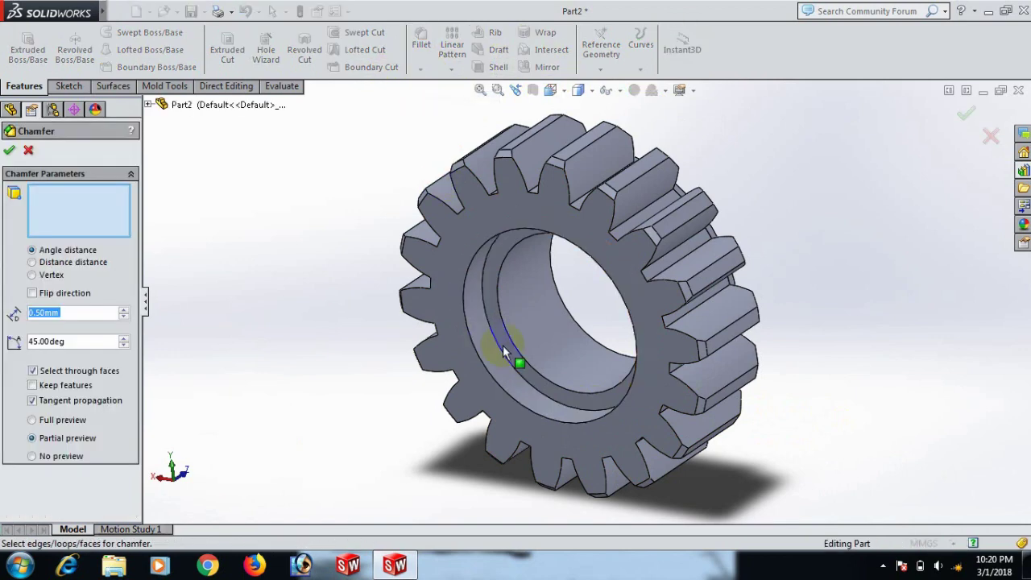
left_click(498, 394)
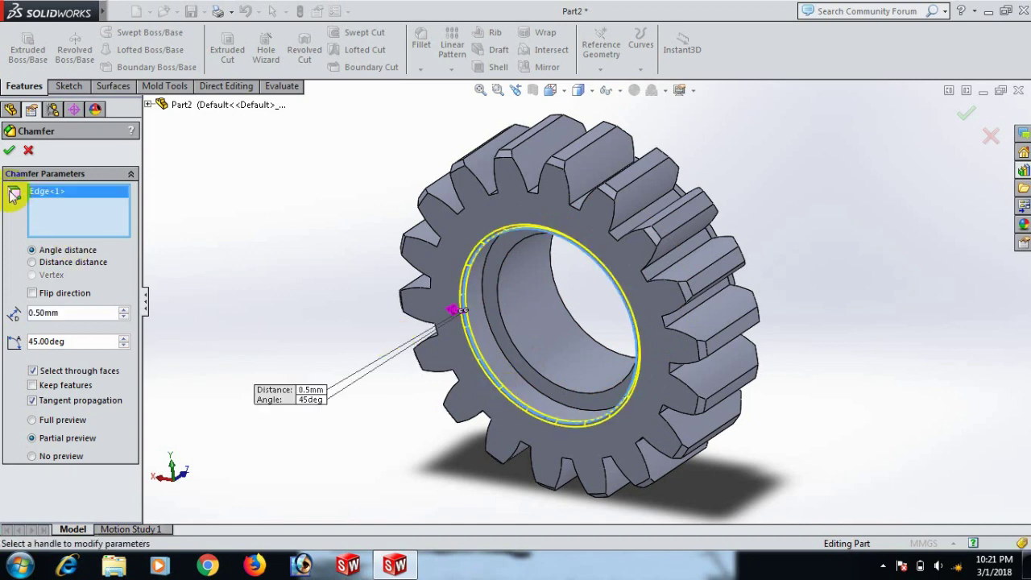
left_click(9, 150)
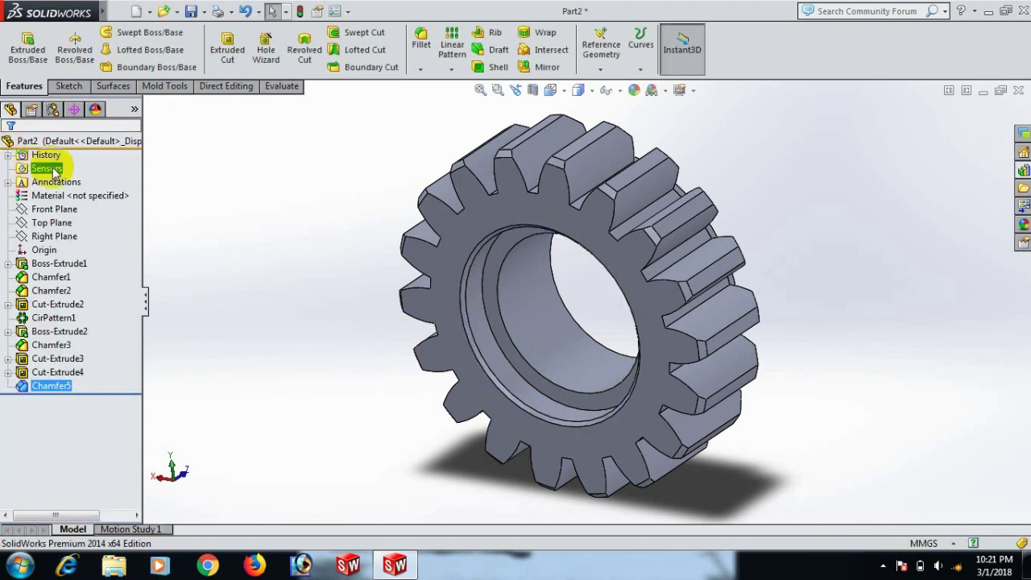
On the boss side, chamfer the inner bore edge at 2 mm × 45°
middle_click_drag(845, 276, 677, 239)
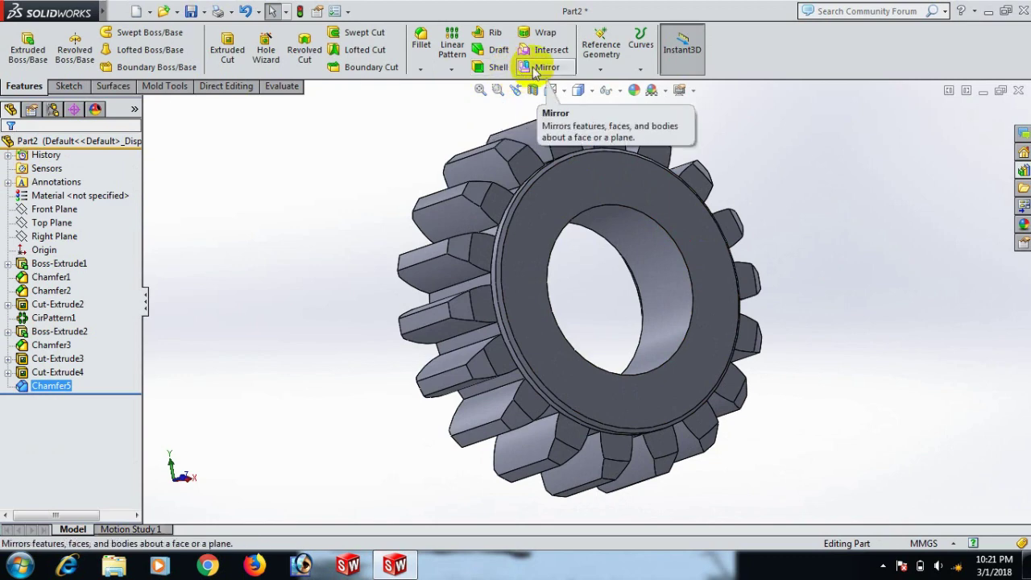
left_click(420, 68)
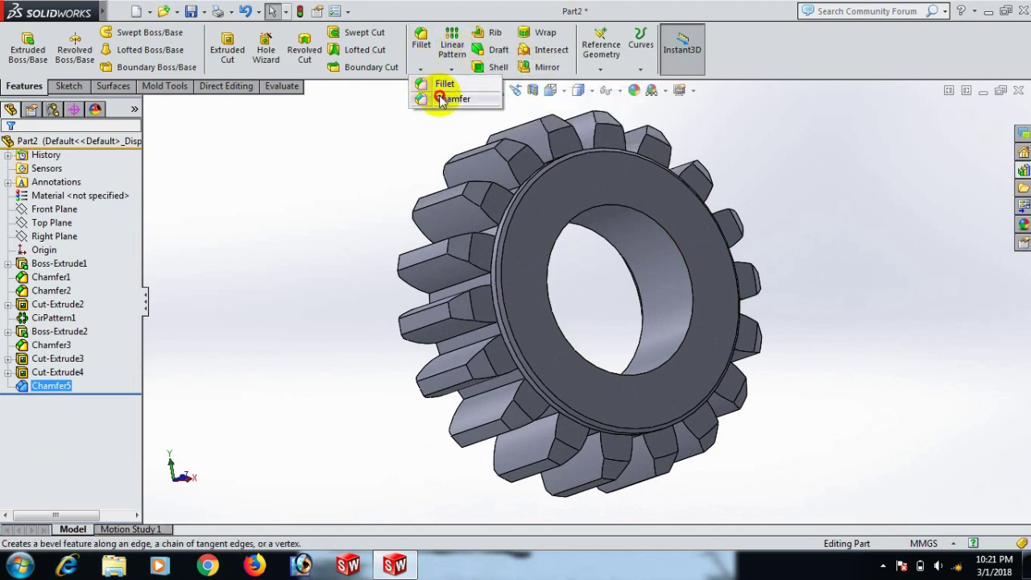
left_click(440, 98)
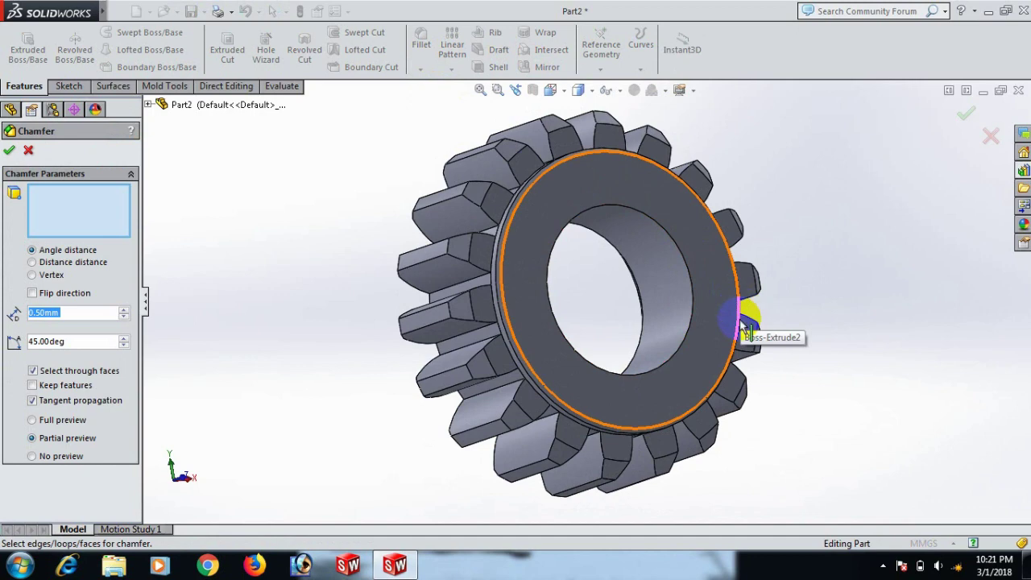
left_click(690, 322)
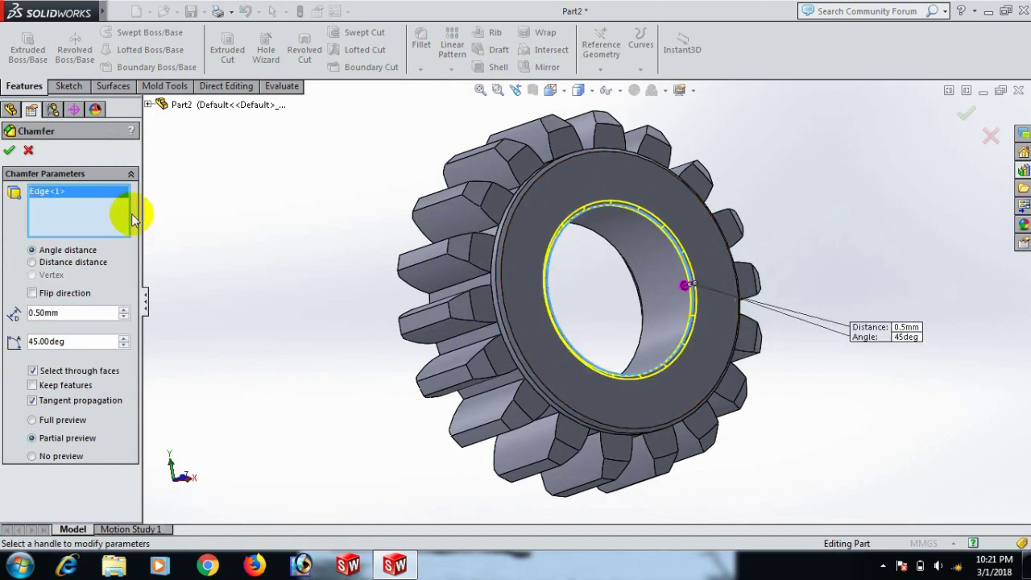
double_click(58, 313)
type("2")
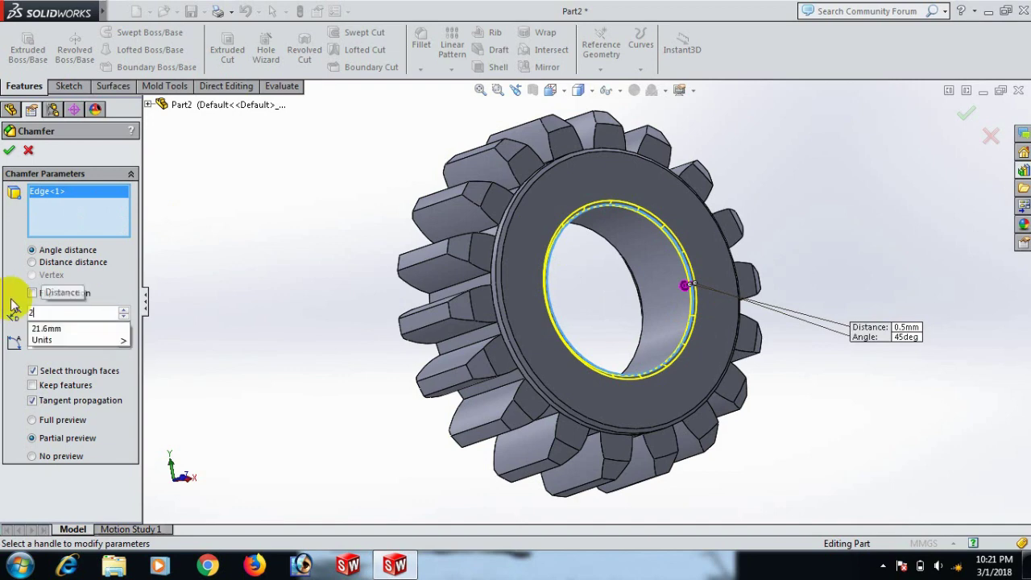
key("Return")
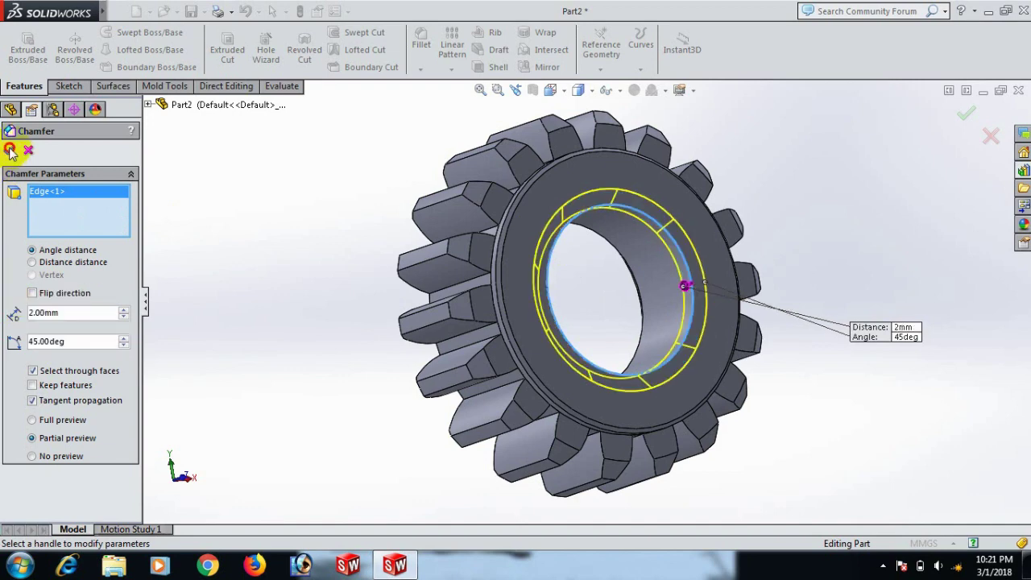
left_click(8, 150)
Turn the gear to a front-facing view and select the flat face around the bore
scroll(795, 295, "up", 3)
middle_click_drag(794, 295, 918, 295)
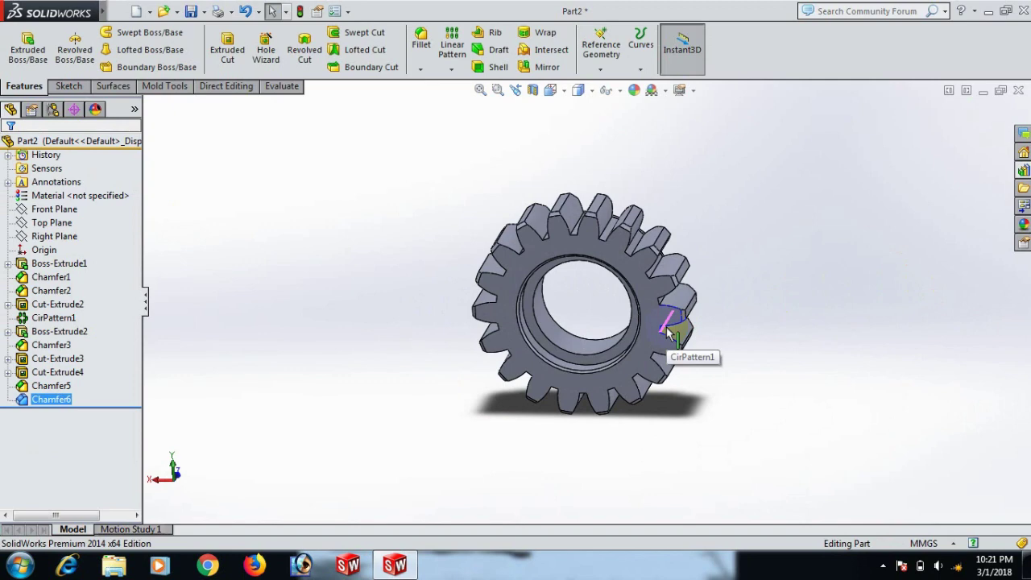
scroll(668, 342, "down", 5)
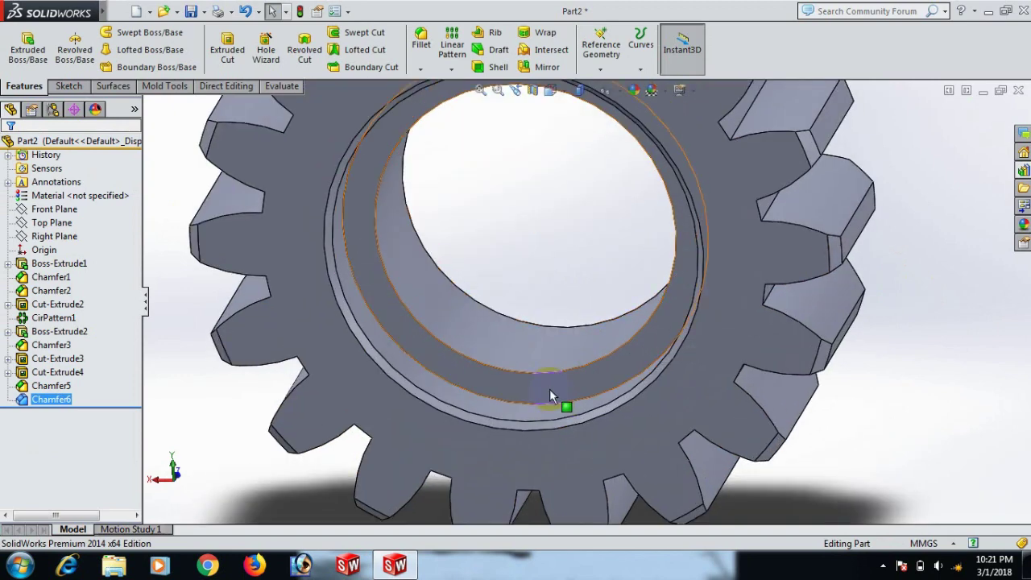
left_click(550, 391)
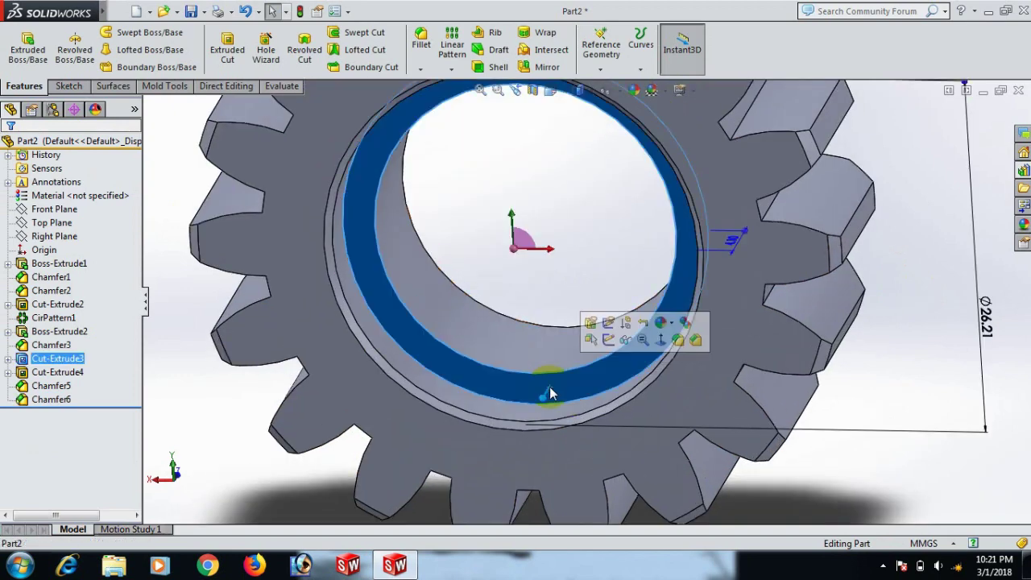
Start a new sketch on the selected face and view it Normal To
left_click(604, 341)
key("space")
left_click(730, 435)
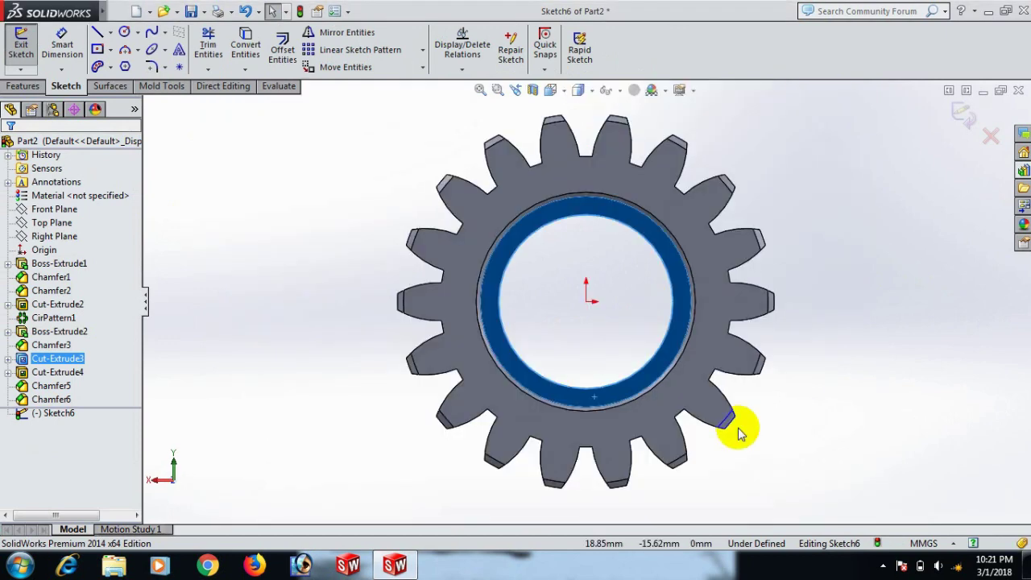
left_click(864, 419)
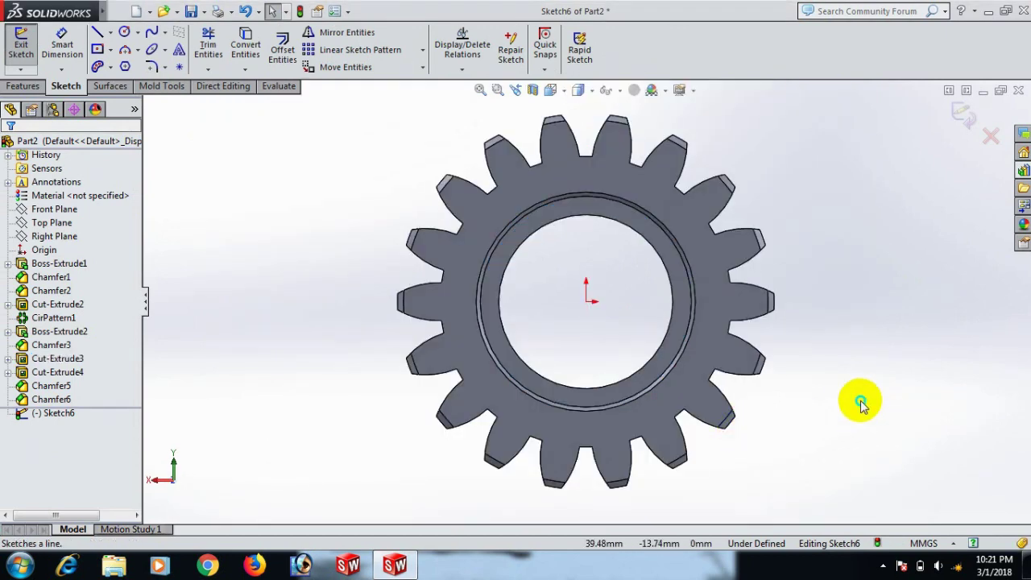
Draw a vertical line downward from the origin and make it construction geometry
right_click_drag(914, 418, 749, 367)
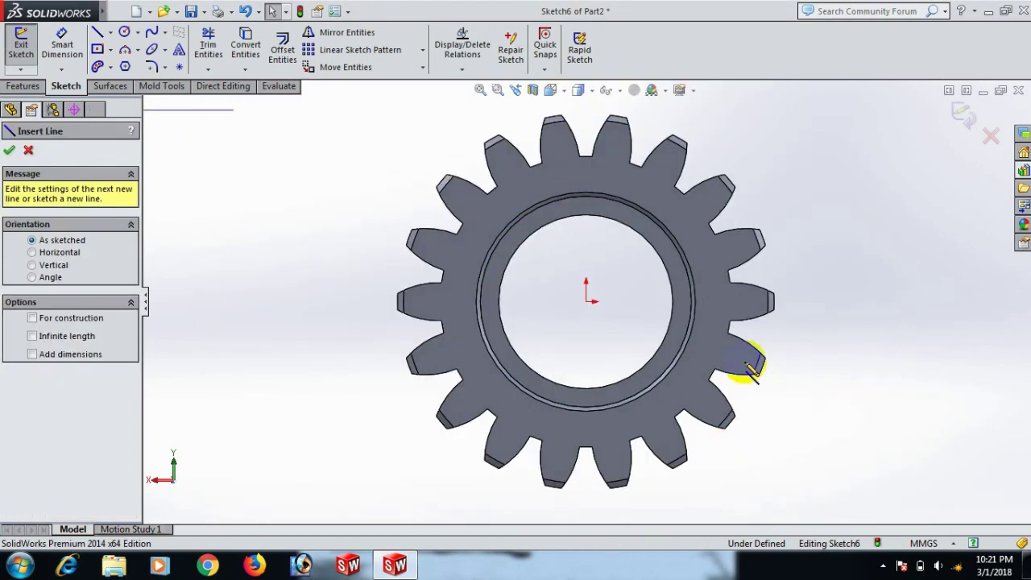
left_click(587, 303)
left_click(595, 475)
right_click(586, 395)
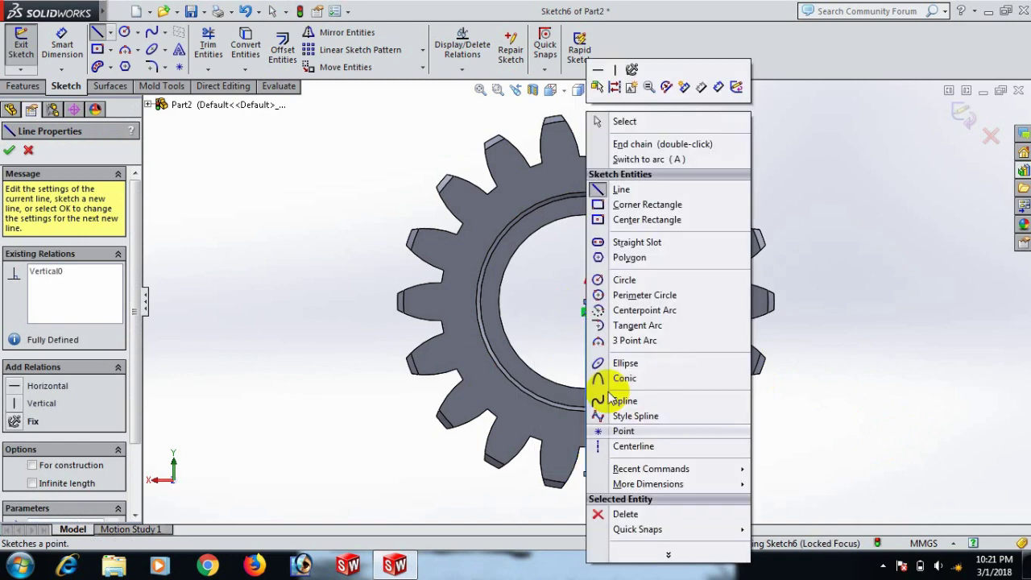
left_click(644, 122)
left_click(588, 357)
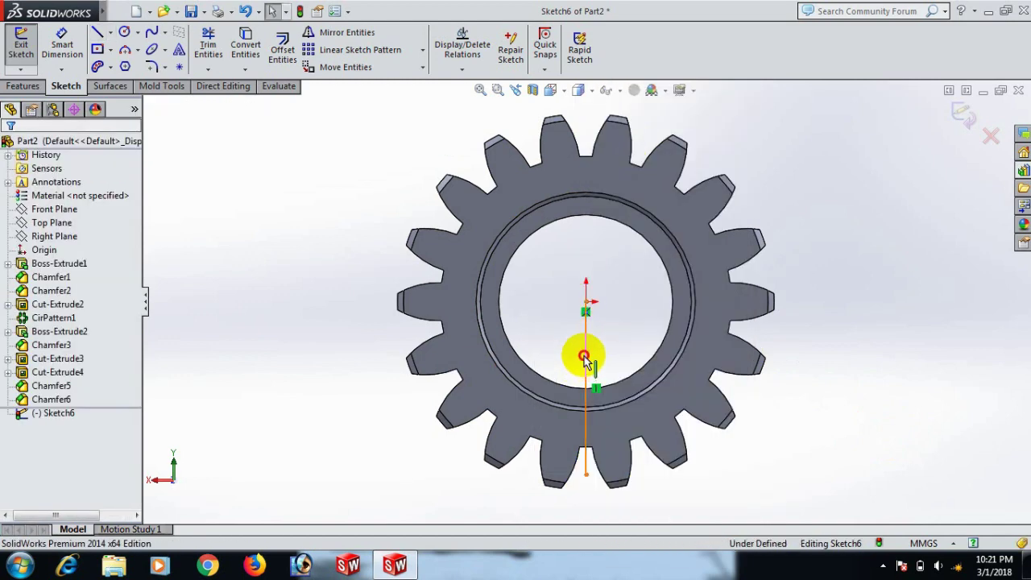
left_click(642, 309)
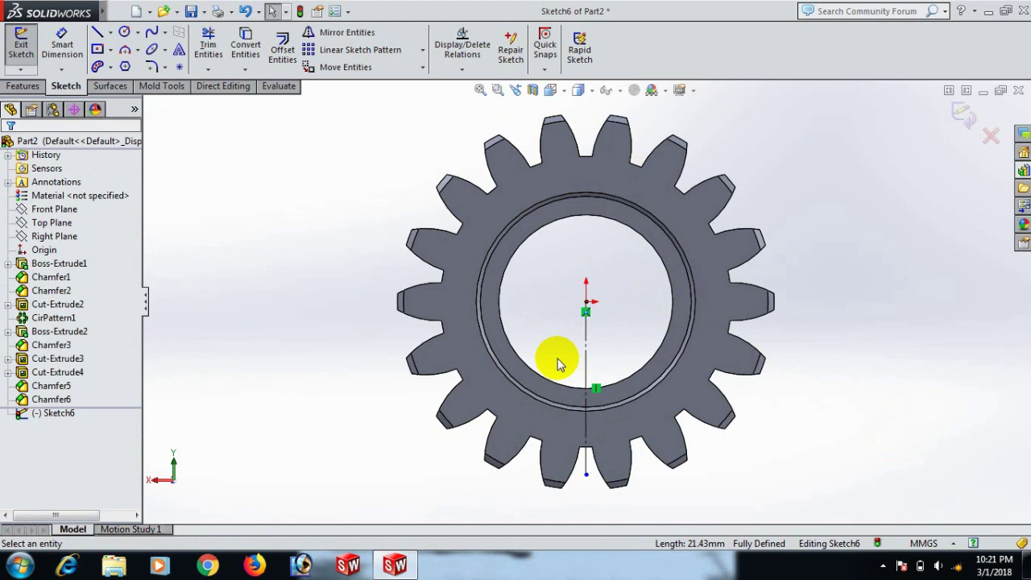
Draw a short three-point arc along the bore circle across the centreline
scroll(558, 363, "down", 2)
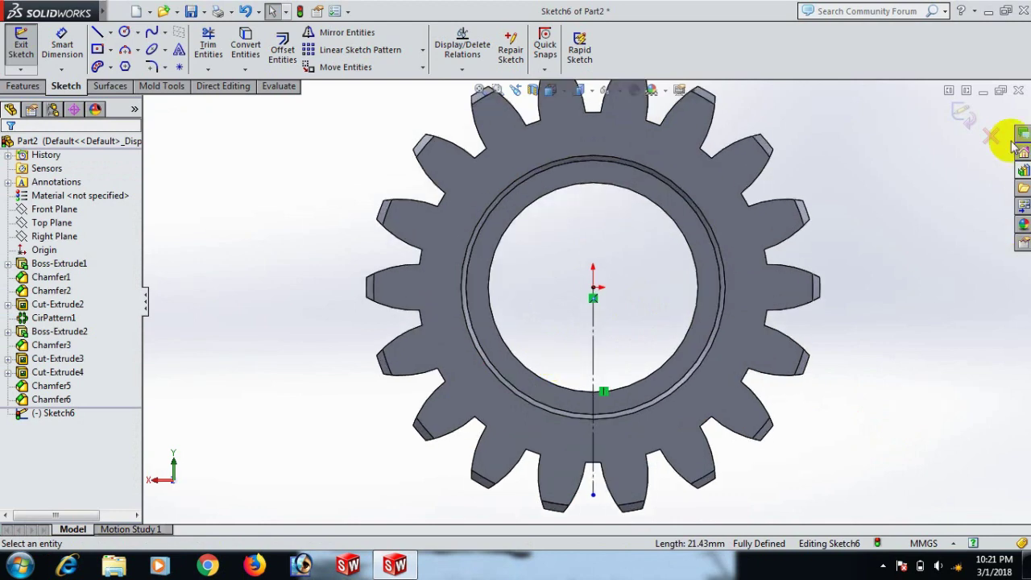
left_click(125, 50)
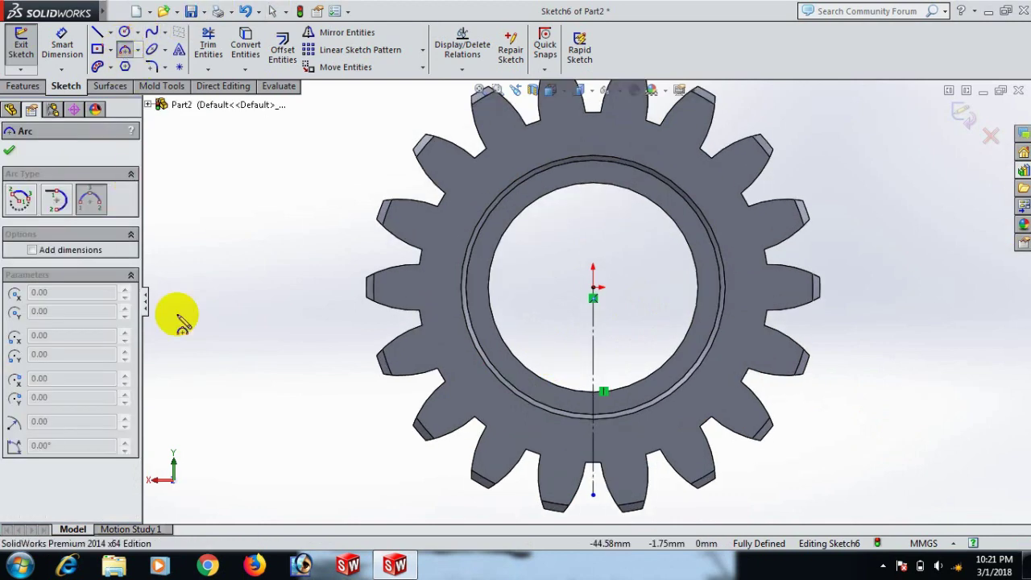
scroll(636, 407, "down", 3)
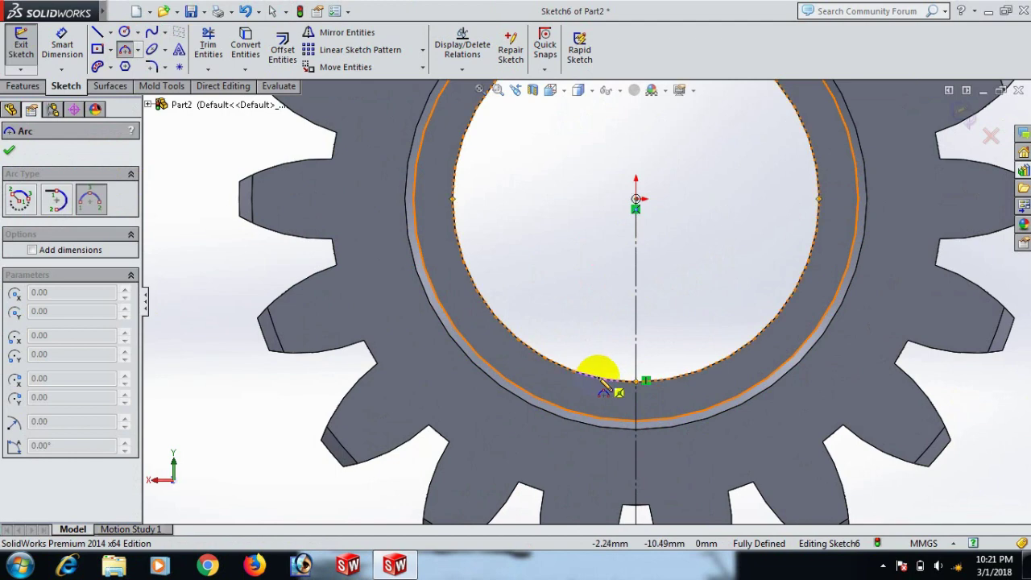
left_click_drag(602, 388, 636, 381)
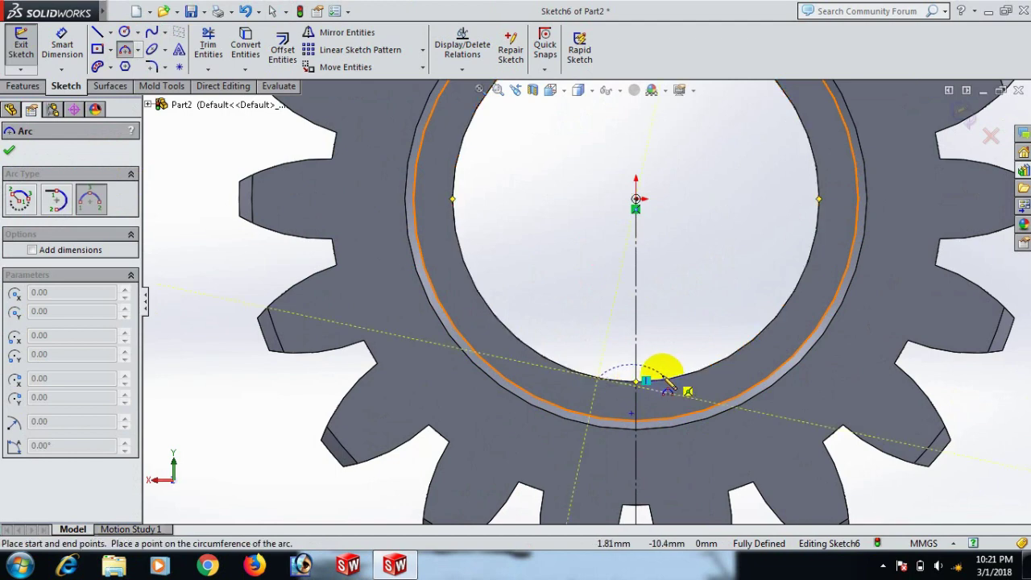
left_click(643, 388)
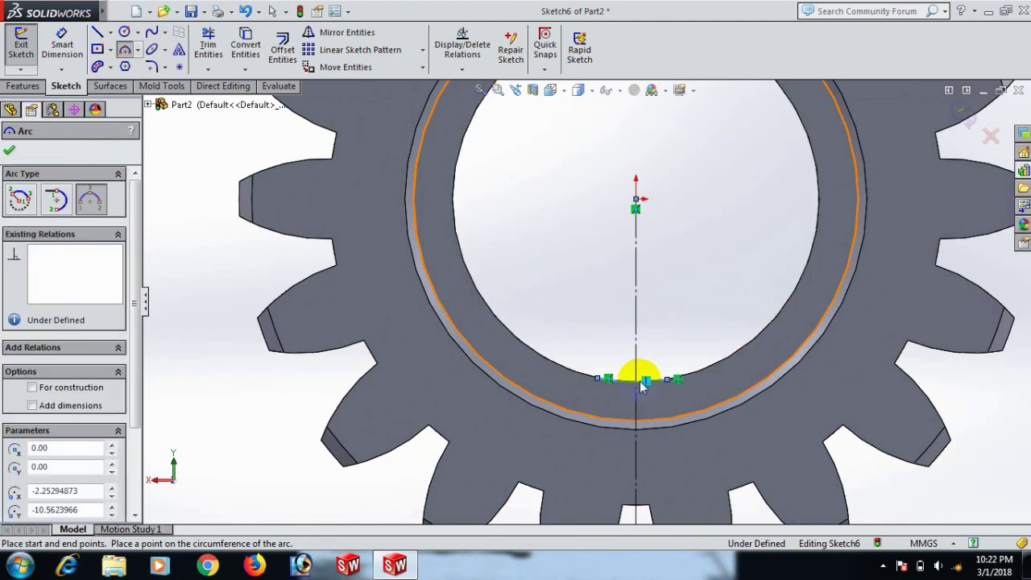
right_click(643, 388)
left_click(693, 161)
scroll(683, 384, "down", 4)
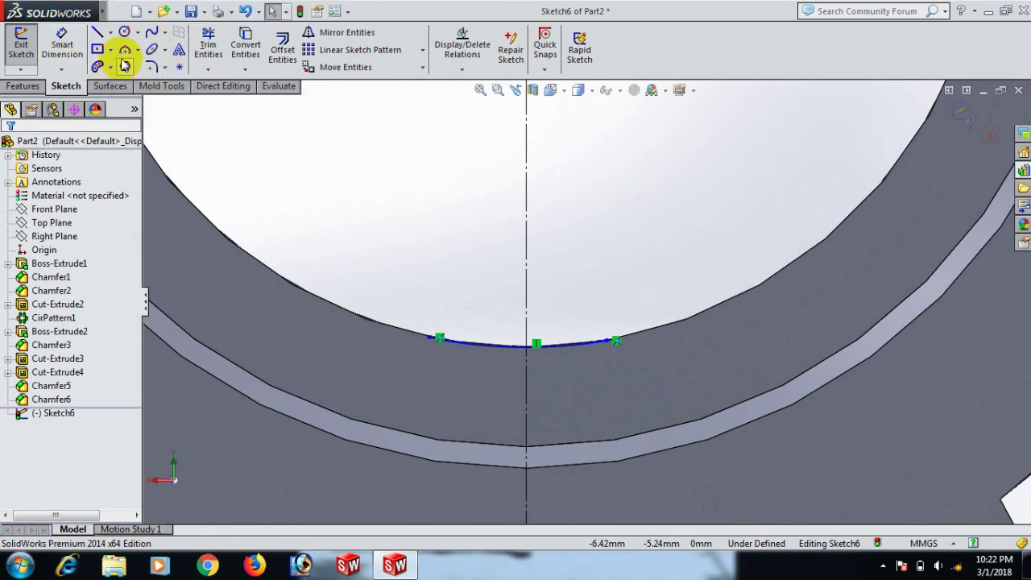
Draw two vertical lines downward from the left and right ends of the bore arc
left_click(100, 35)
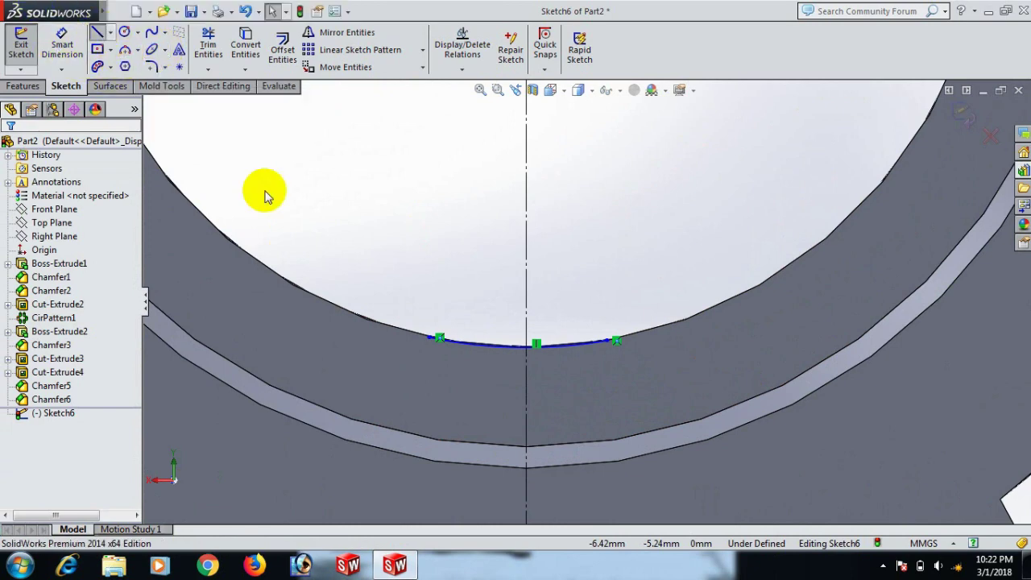
left_click(431, 338)
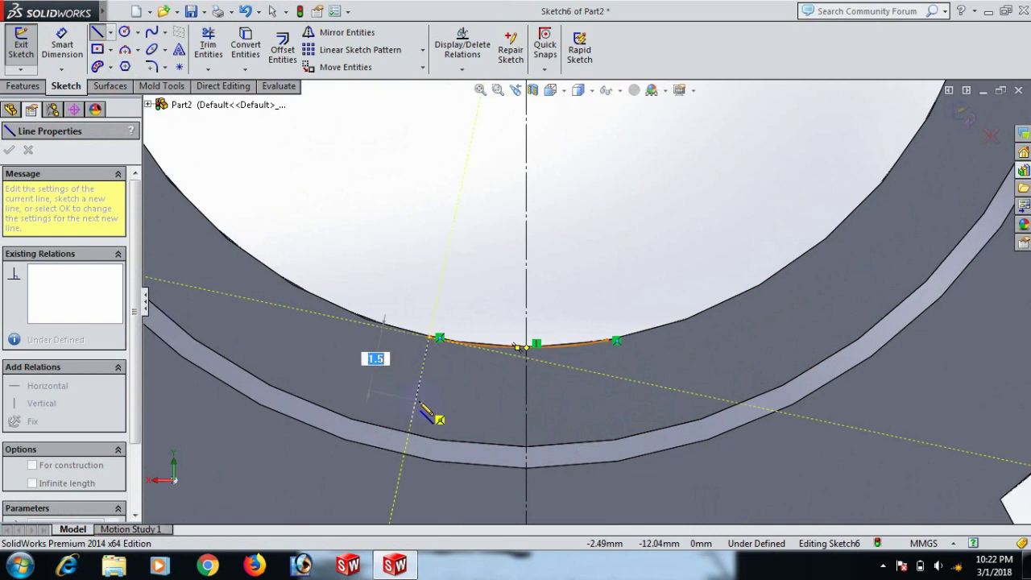
left_click(431, 402)
right_click(431, 404)
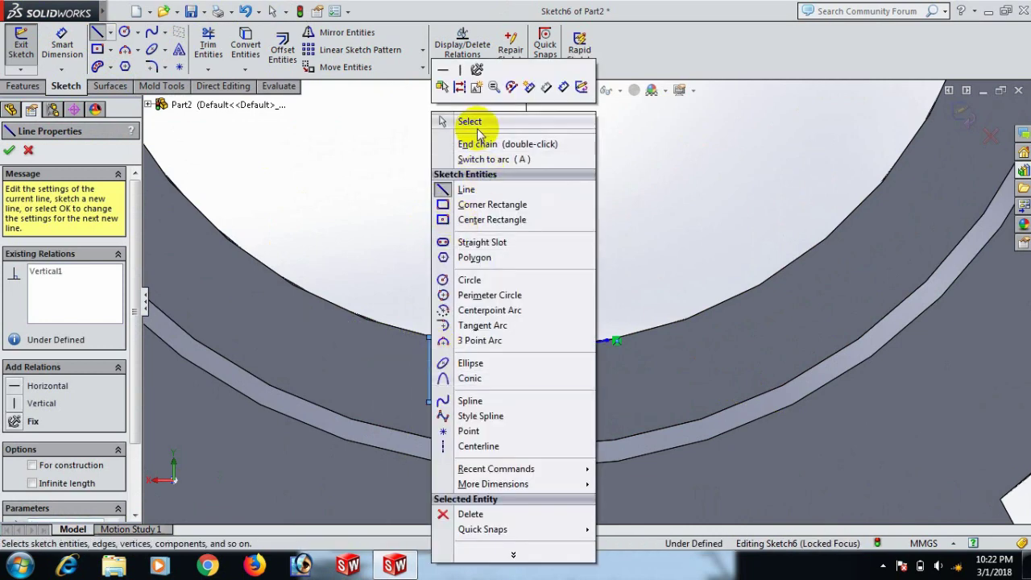
left_click(476, 123)
key("Return")
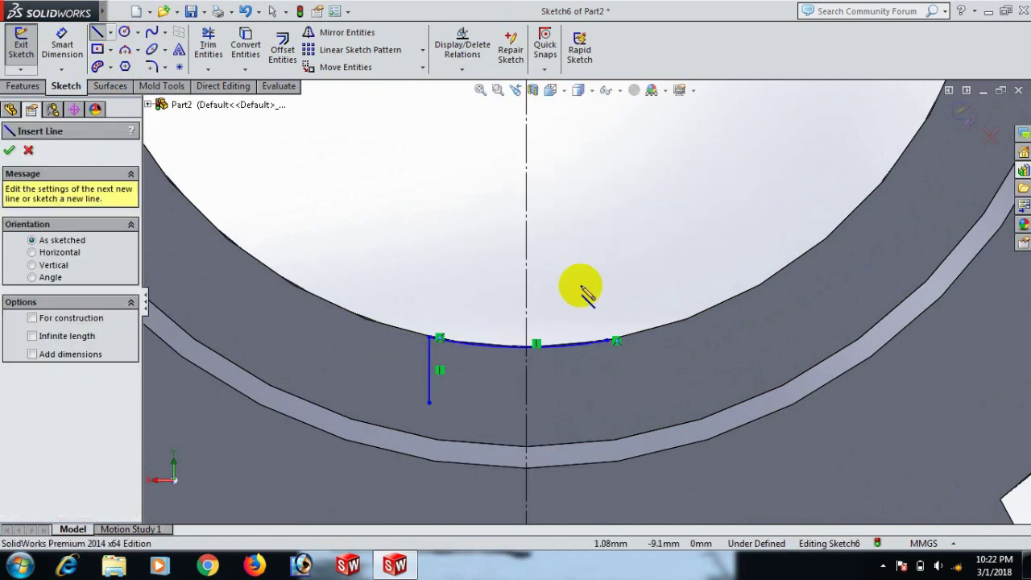
left_click(609, 341)
left_click(614, 398)
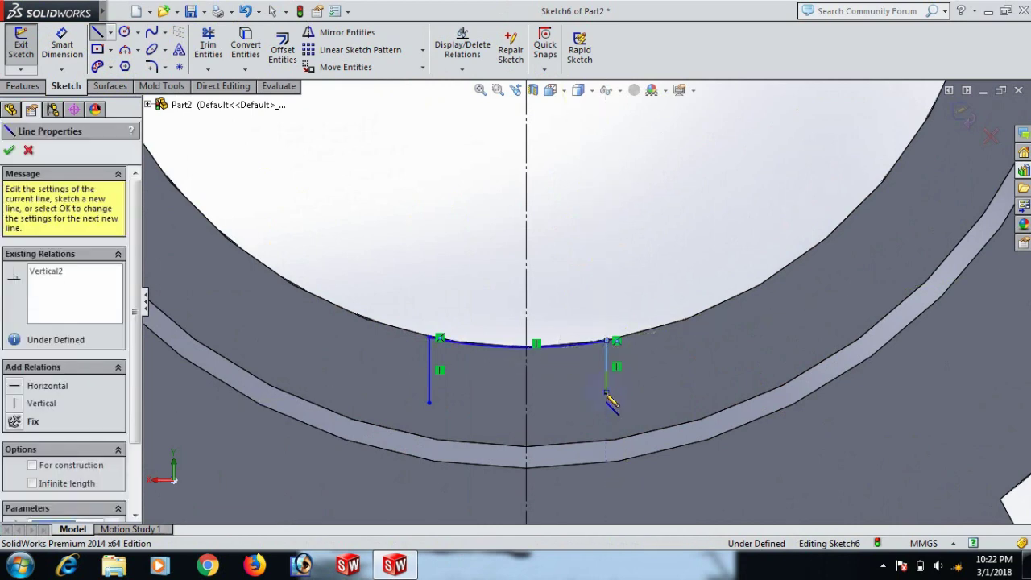
right_click(612, 403)
left_click(645, 123)
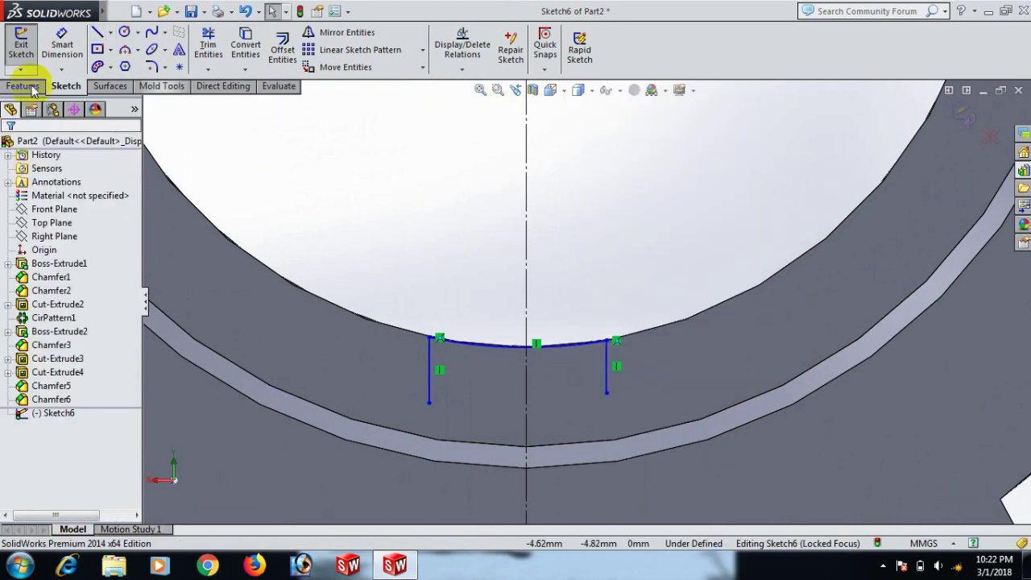
Close the profile with a three-point arc joining the two lines' lower ends
left_click(125, 49)
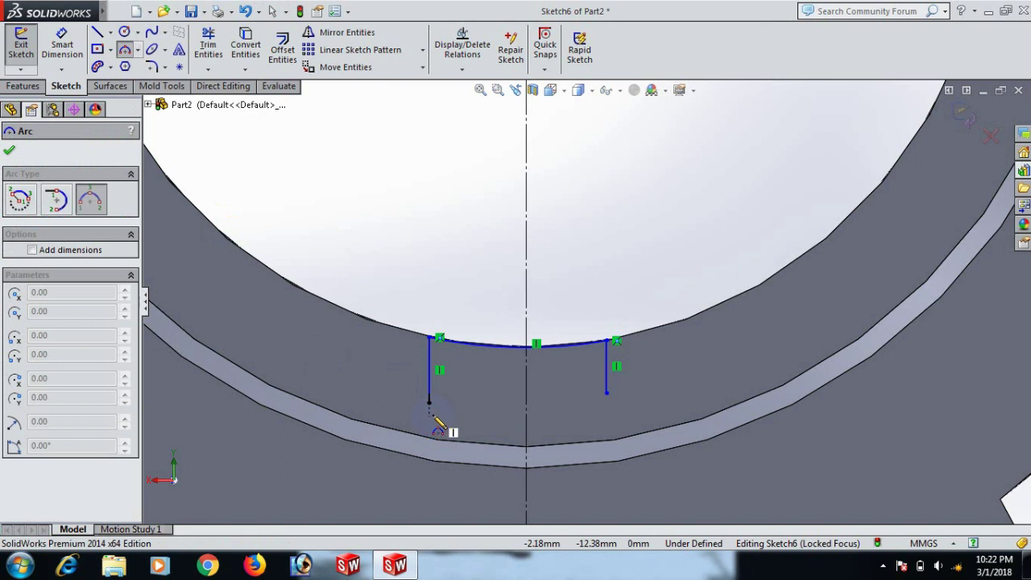
left_click(430, 402)
left_click(606, 393)
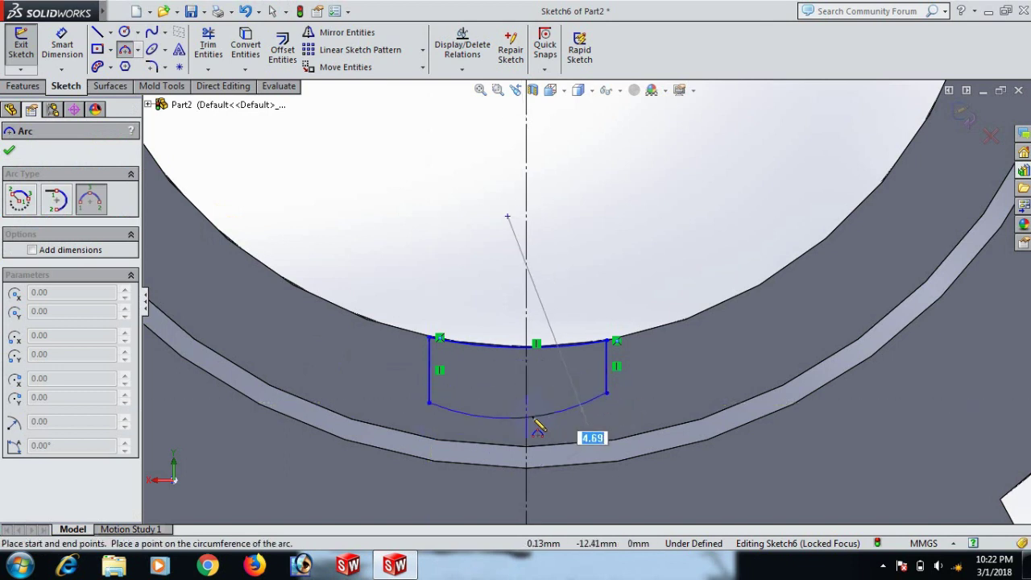
left_click(533, 419)
right_click(535, 417)
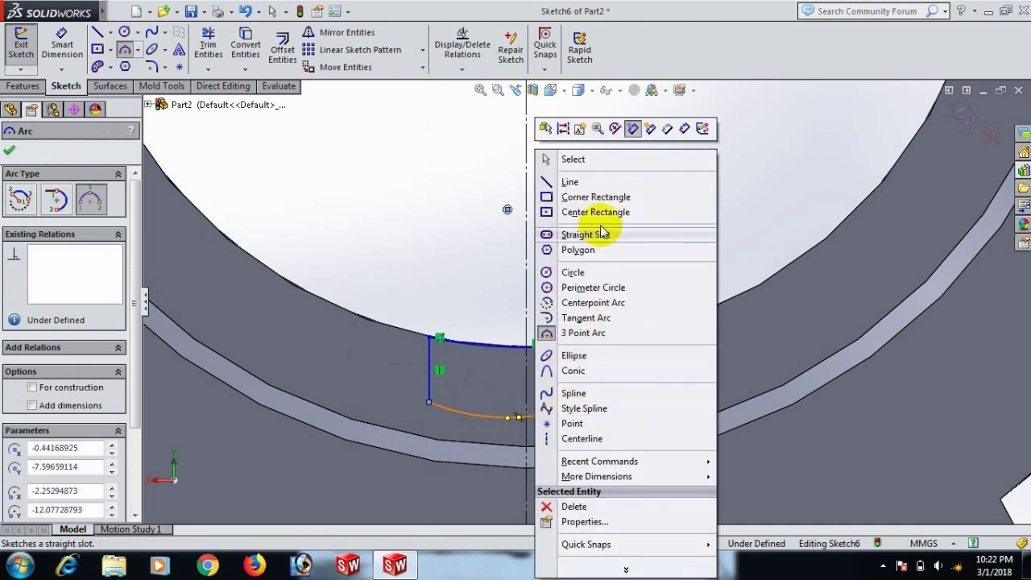
left_click(574, 160)
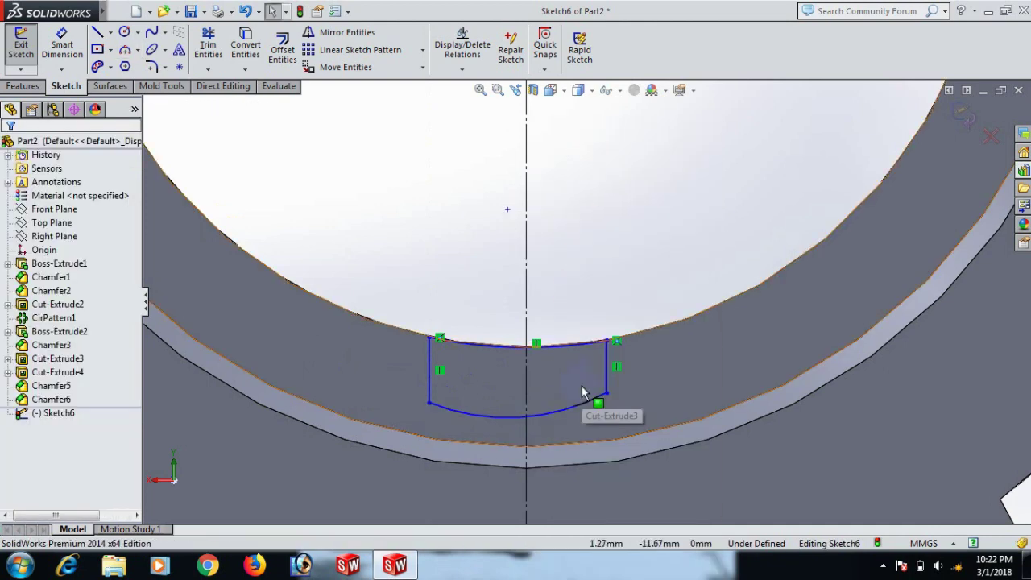
scroll(620, 391, "down", 2)
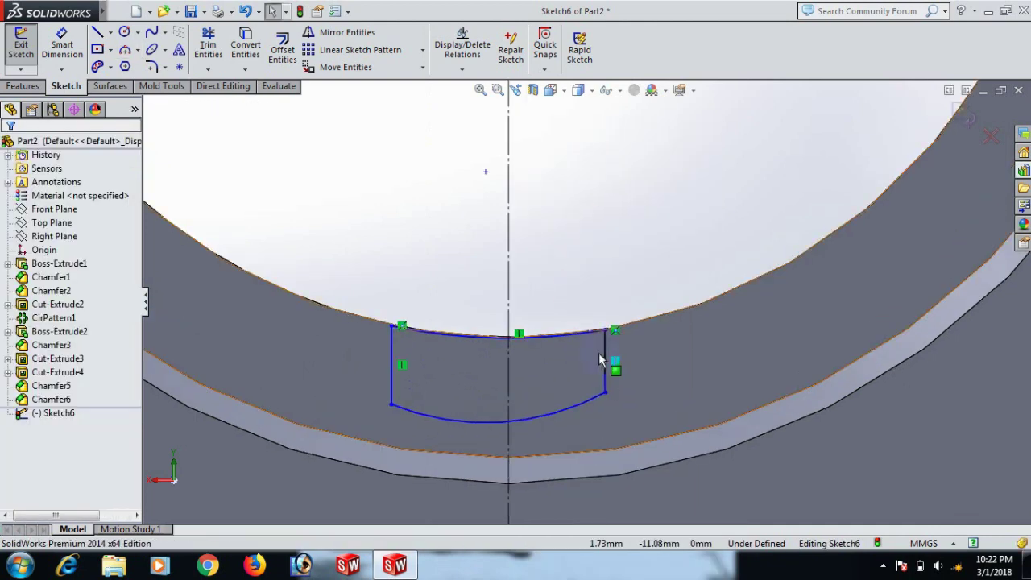
Make the two vertical keyway sides symmetric about the centreline
left_click(604, 360)
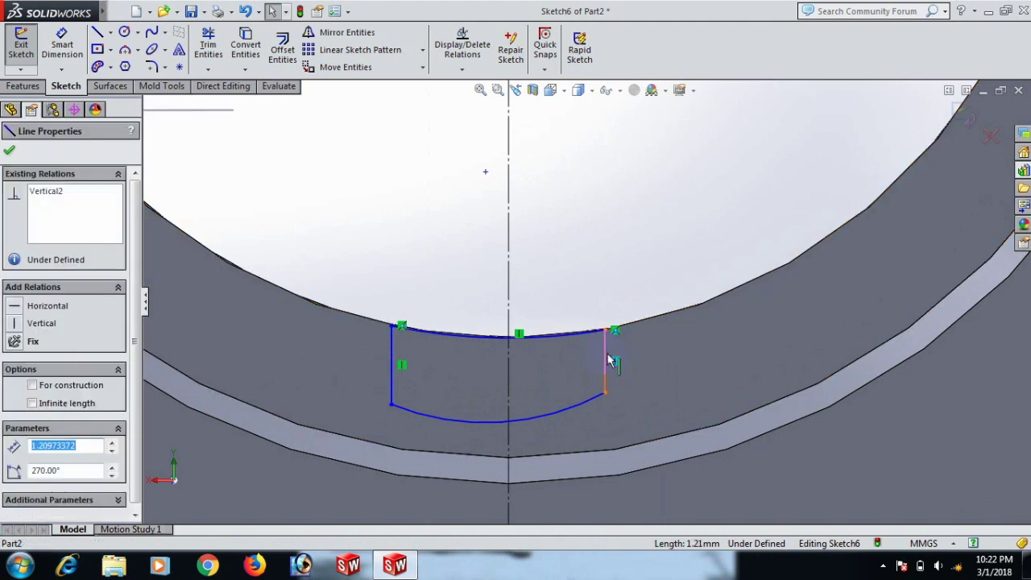
left_click(509, 368, "ctrl")
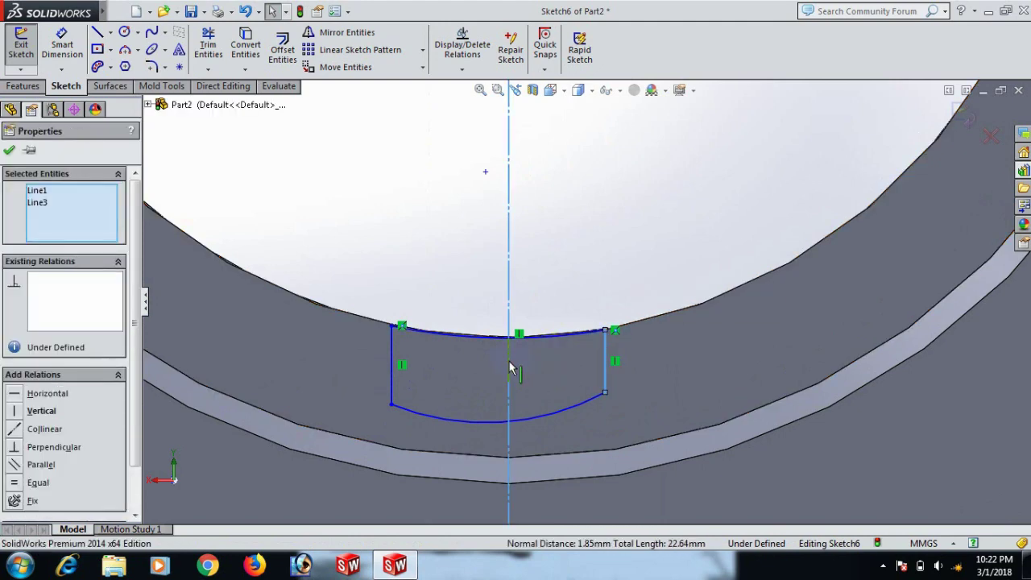
left_click(392, 367)
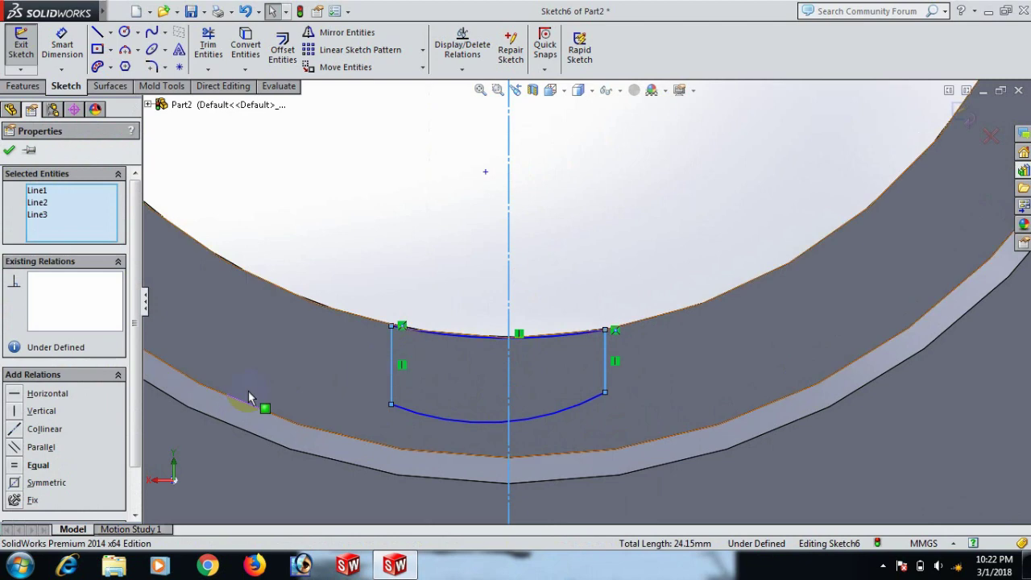
left_click(607, 257)
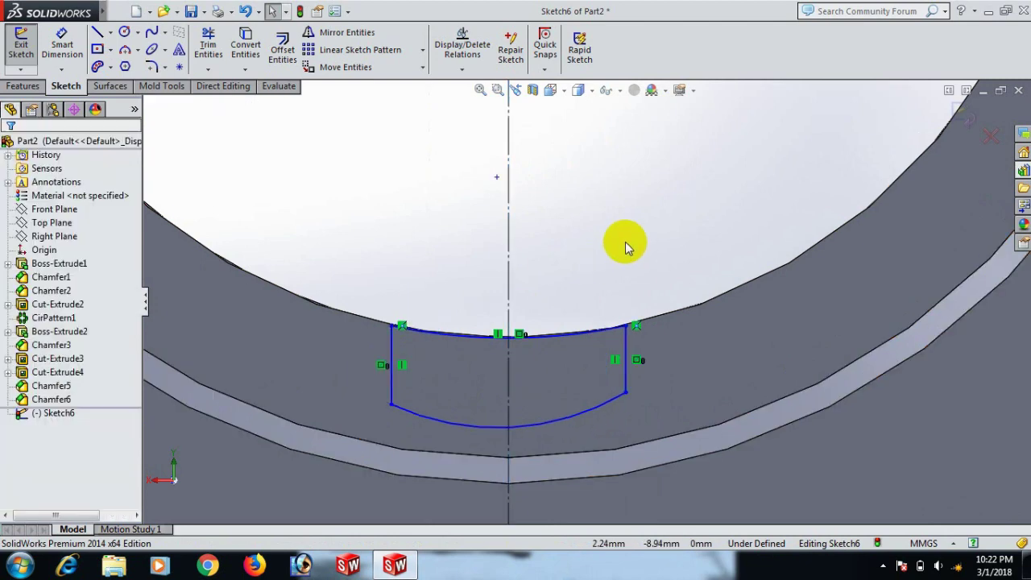
Add a Horizontal relation between the two sides' lower endpoints
left_click(625, 393)
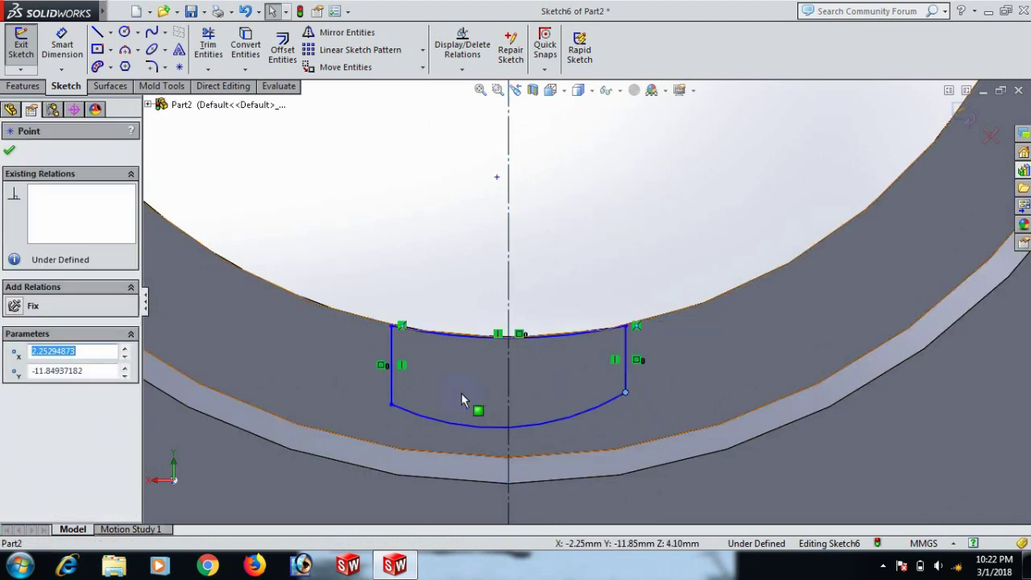
left_click(391, 405, "ctrl")
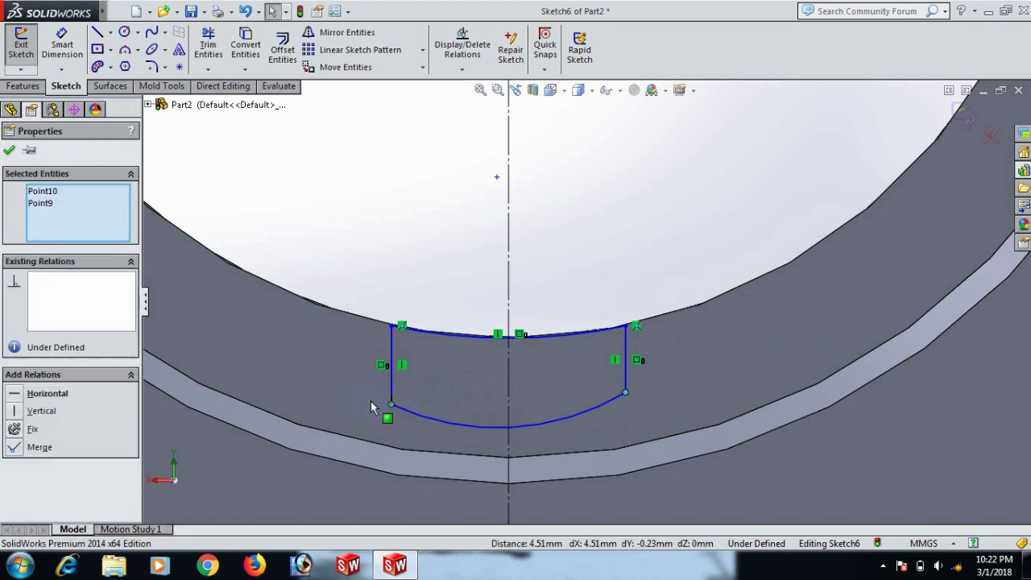
left_click(13, 394)
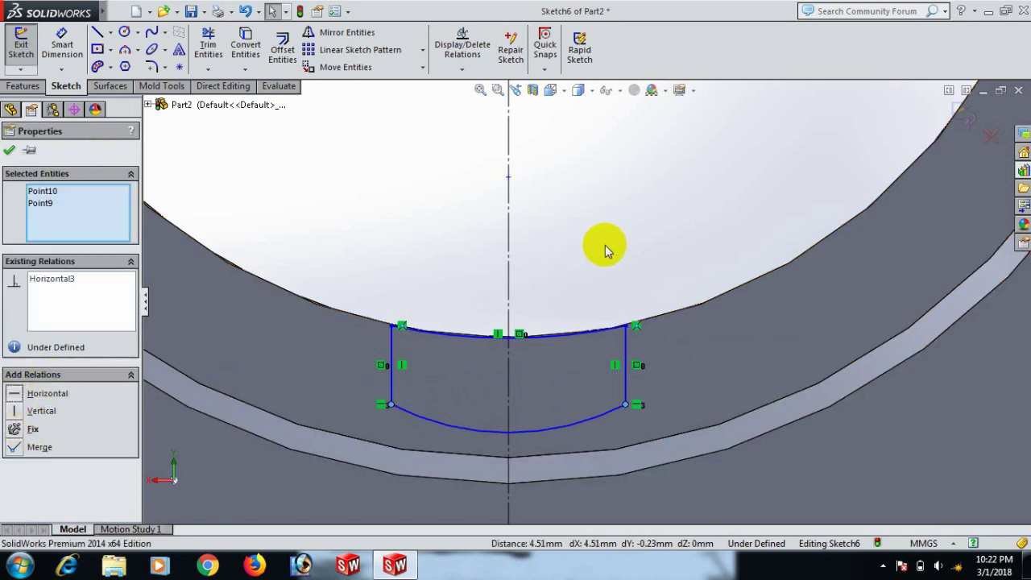
left_click(608, 247)
Check the top bore arc, adjust the zoom, and start Smart Dimension
scroll(500, 327, "down", 8)
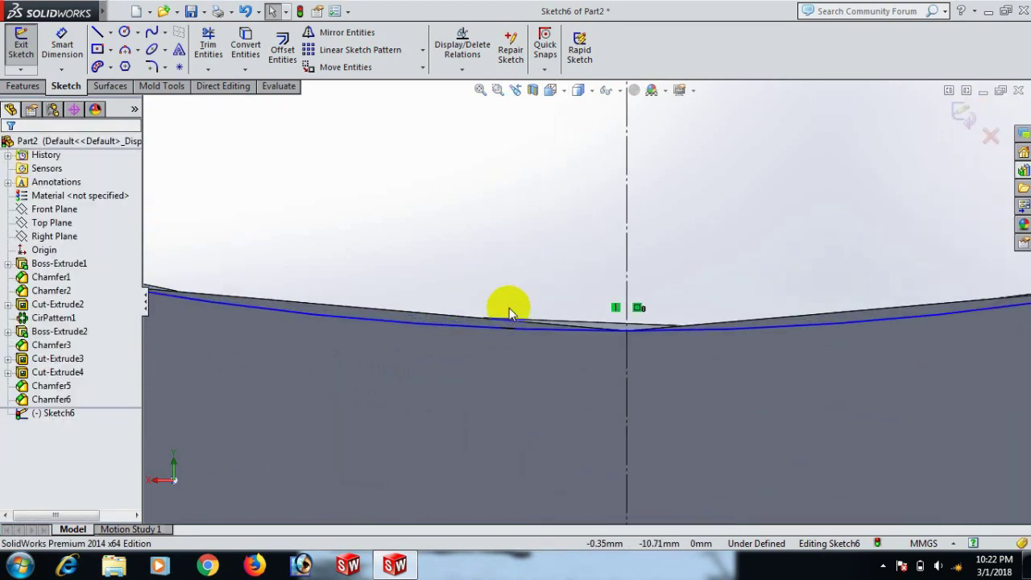
left_click(473, 325)
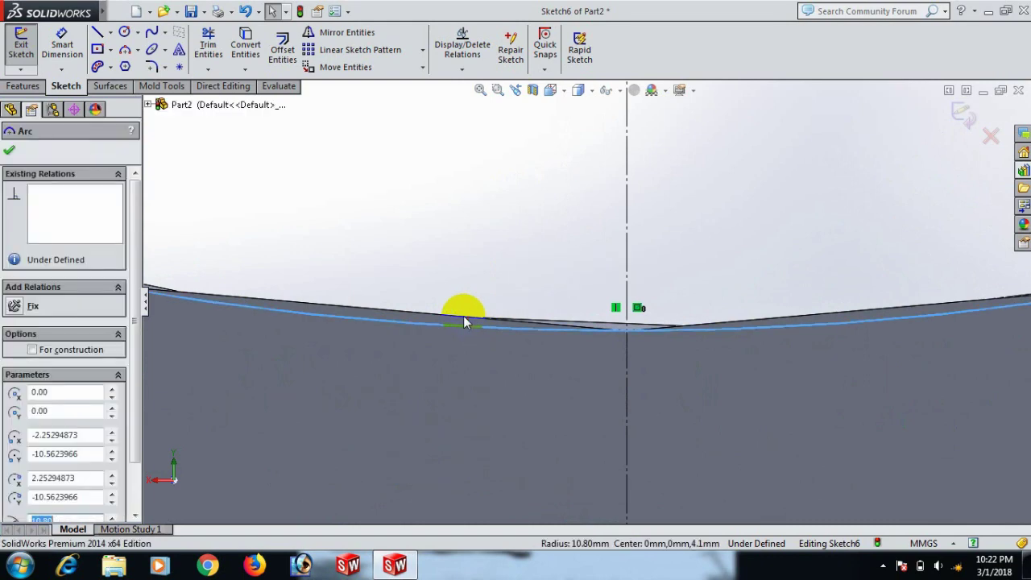
scroll(501, 294, "up", 2)
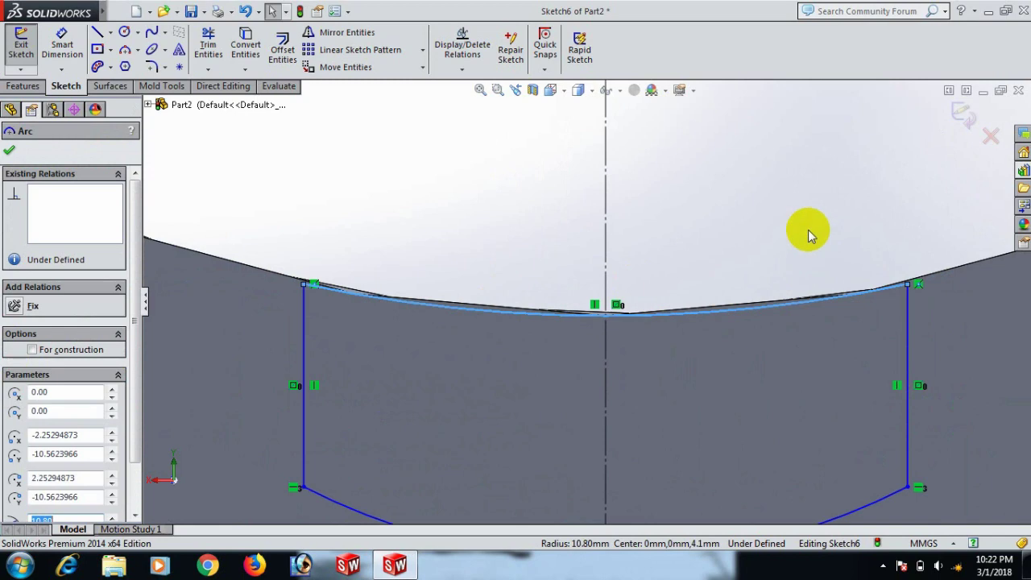
left_click(805, 226)
scroll(812, 236, "up", 1)
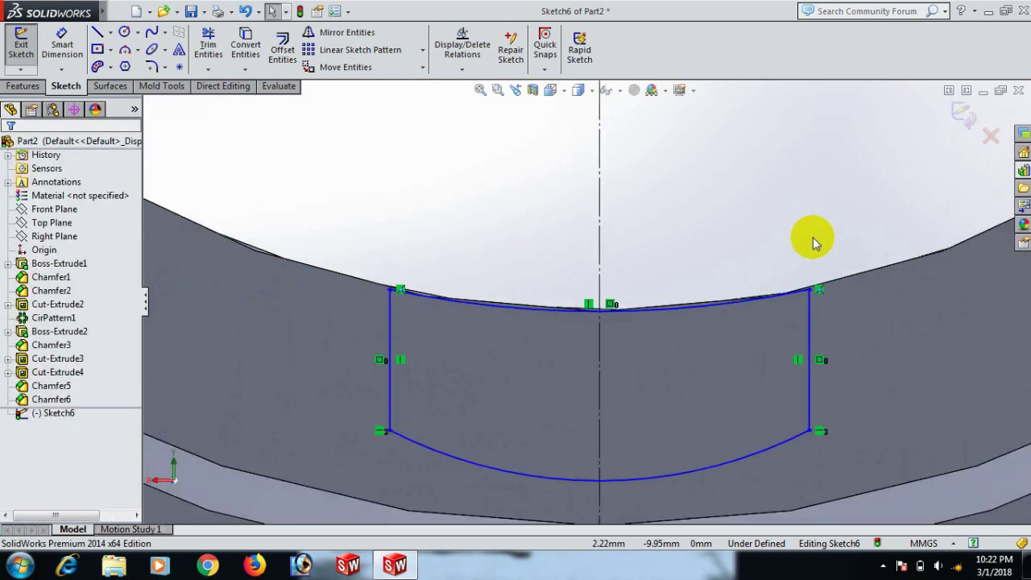
scroll(793, 214, "up", 1)
right_click_drag(782, 208, 760, 145)
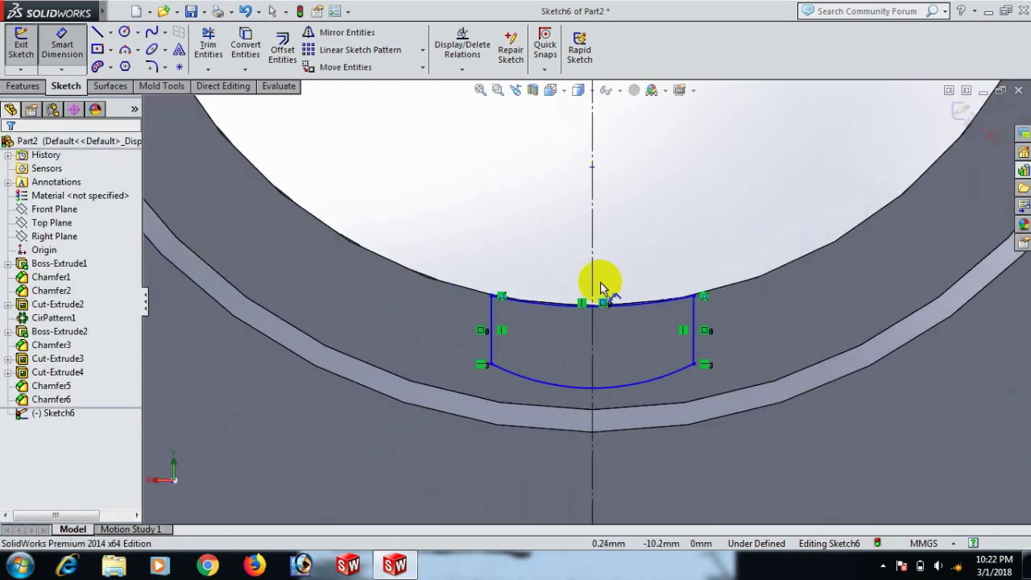
Dimension the keyway width to 5 mm and the right side's length to 1.7 mm
scroll(632, 387, "up", 1)
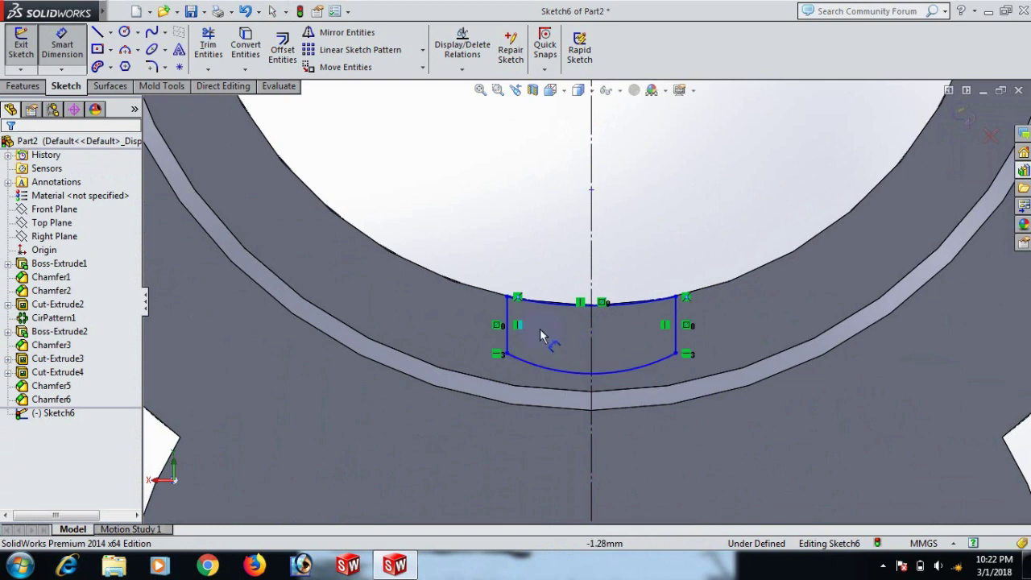
left_click(509, 326)
left_click(675, 329)
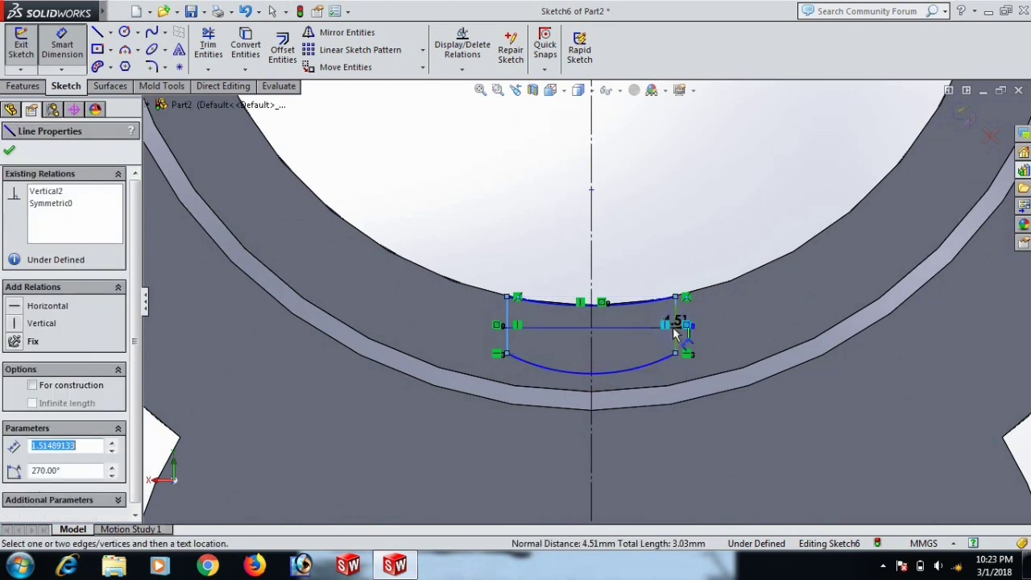
left_click(619, 234)
type("5")
key("Return")
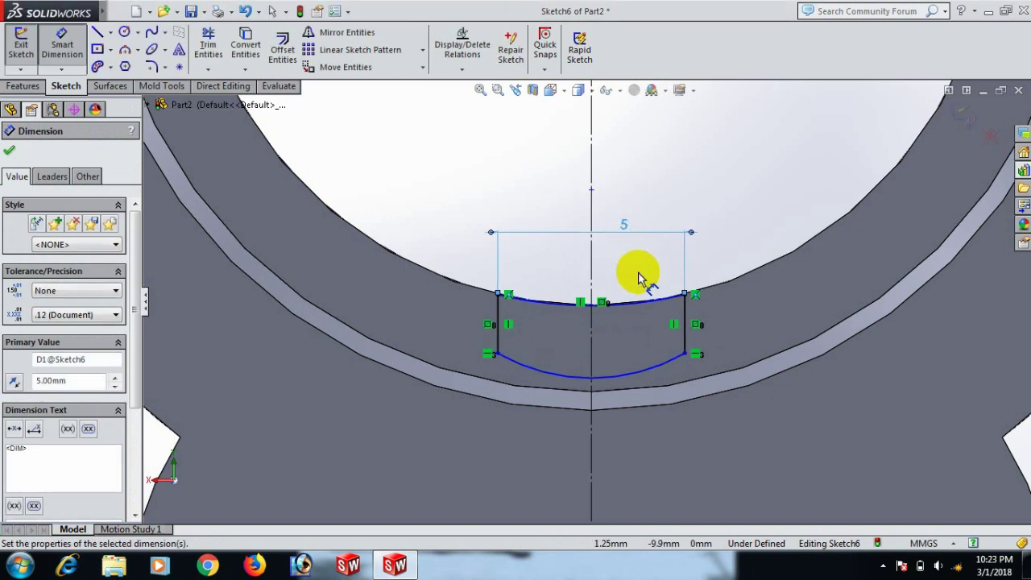
left_click(688, 326)
left_click(766, 319)
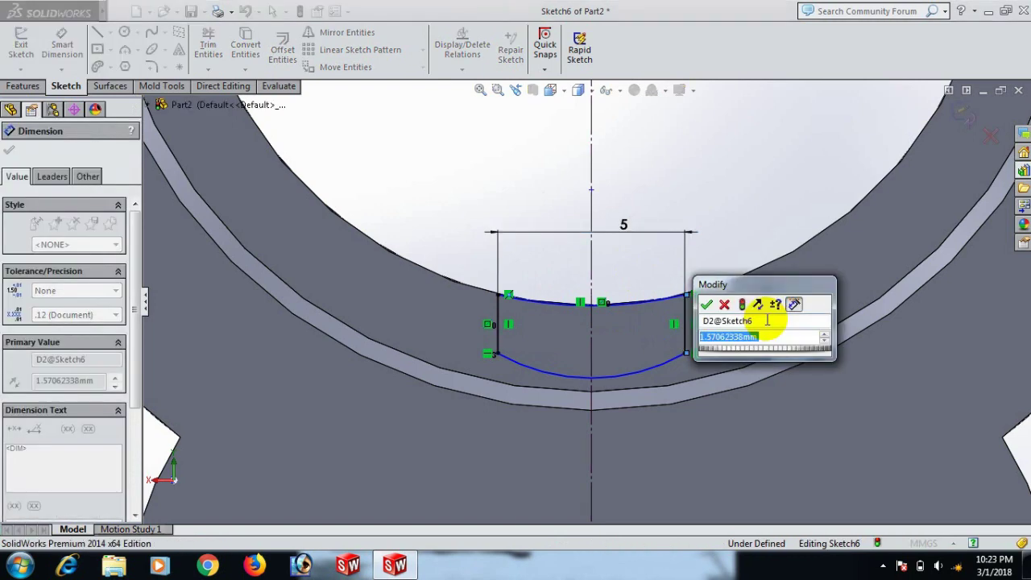
type("1.73")
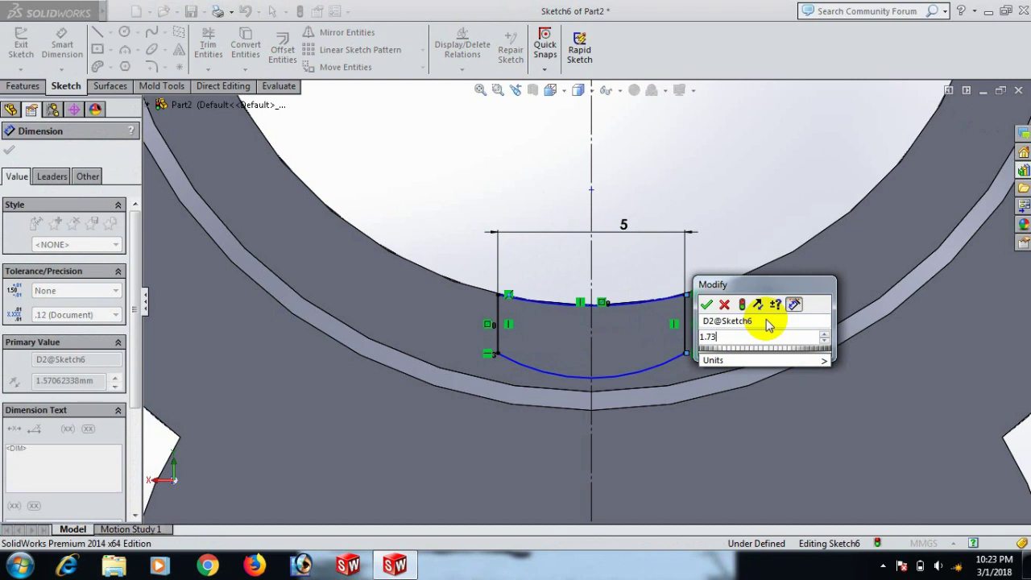
key("Return")
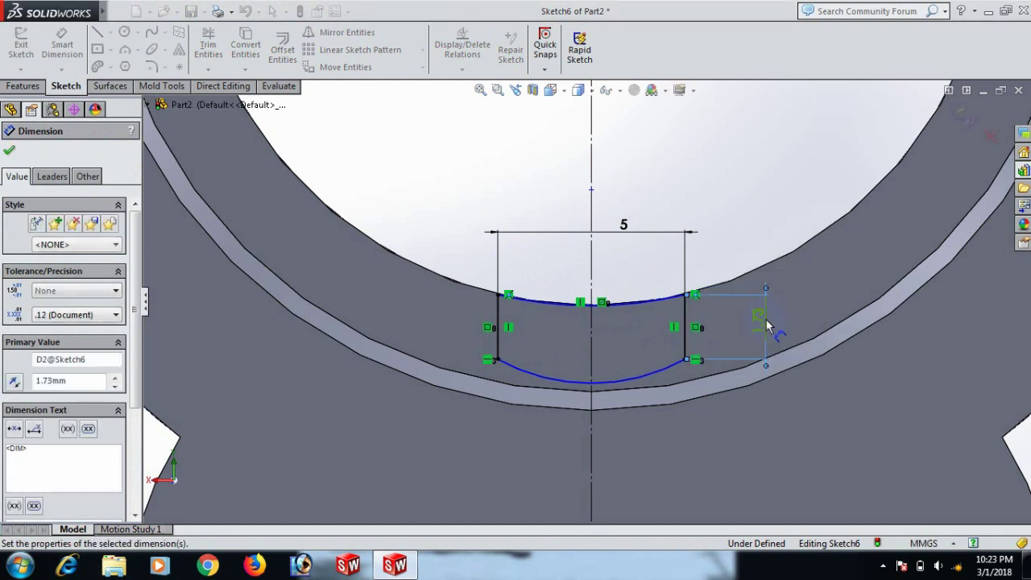
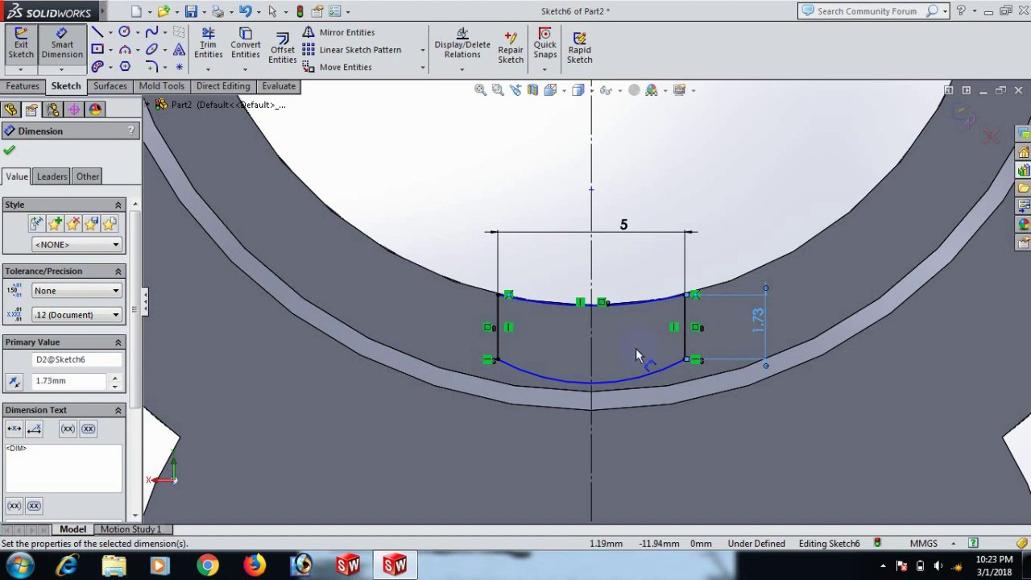
Dimension the keyway sketch's lower arc at radius 25 and upper arc at R12.50, fully defining it
left_click(642, 373)
left_click(706, 459)
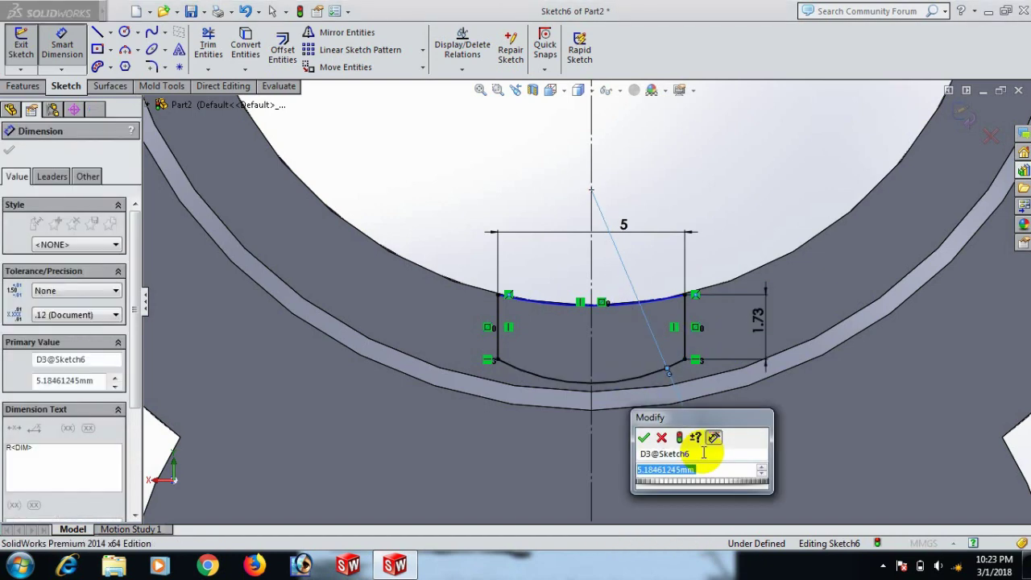
type("25")
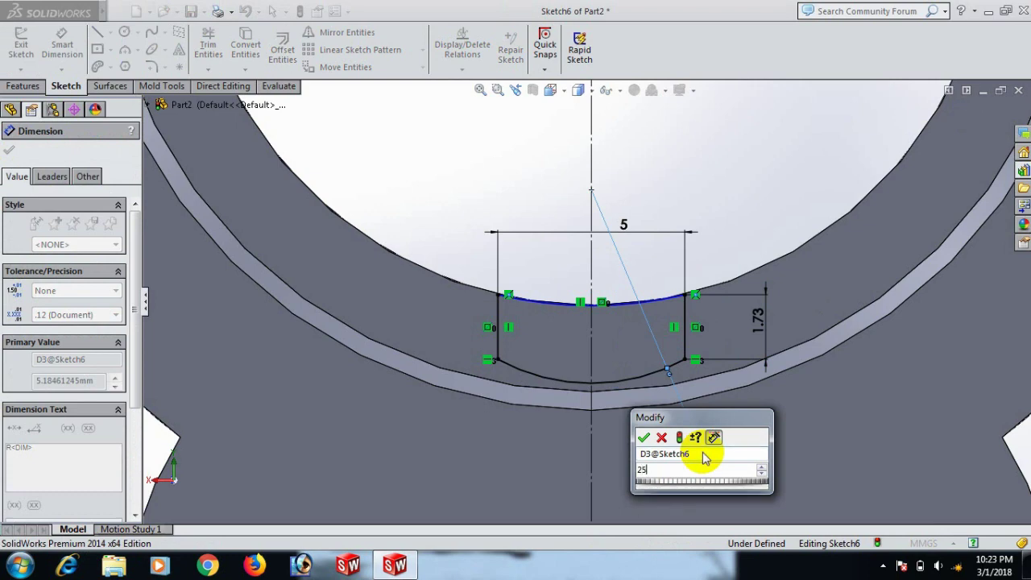
key("Return")
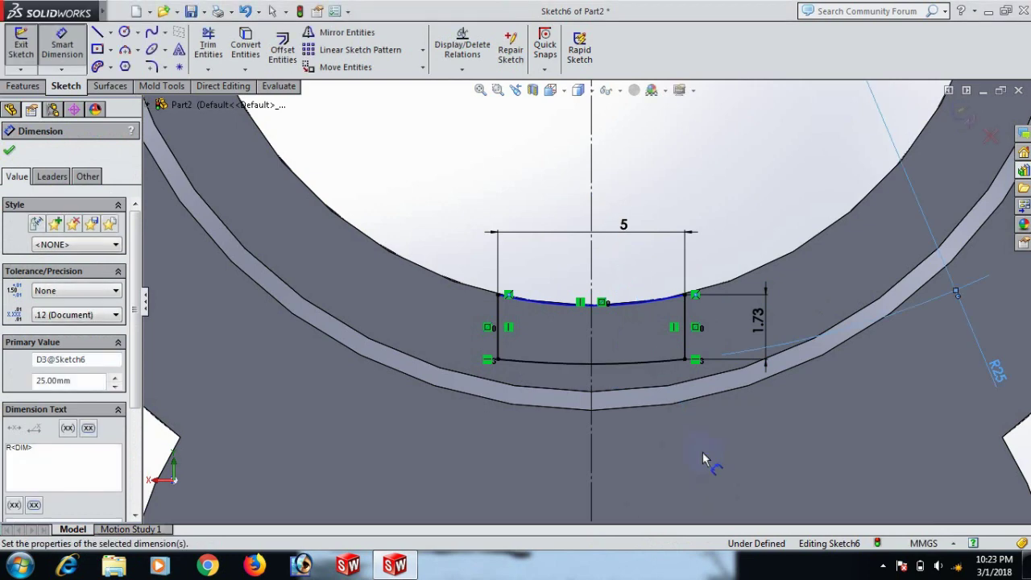
left_click(632, 298)
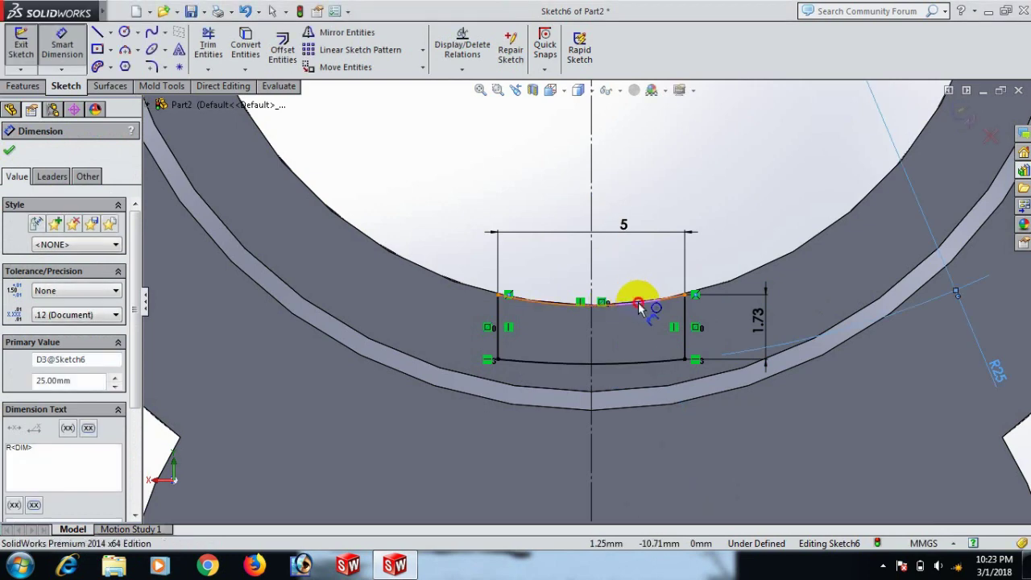
left_click(727, 216)
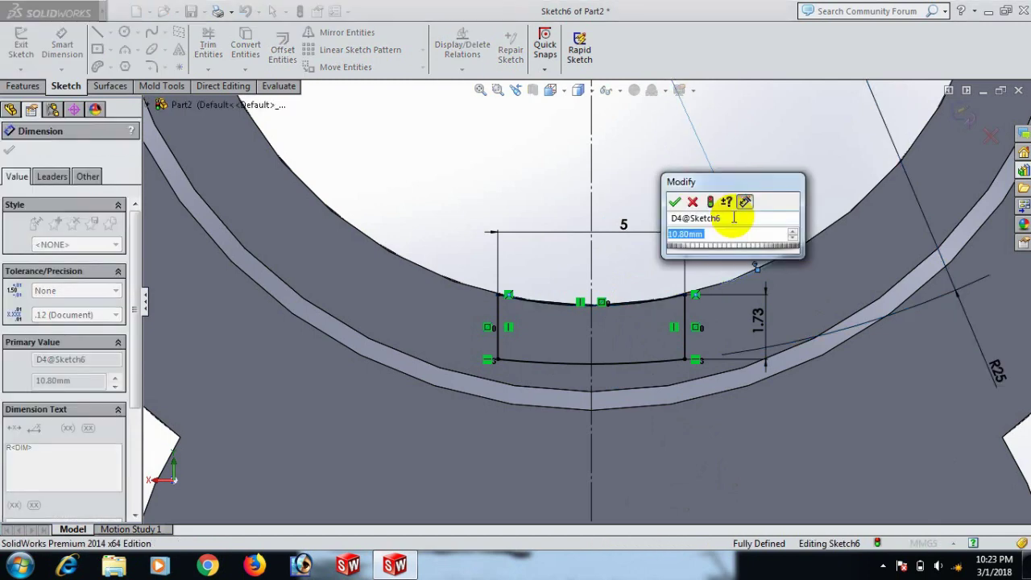
type("10.8")
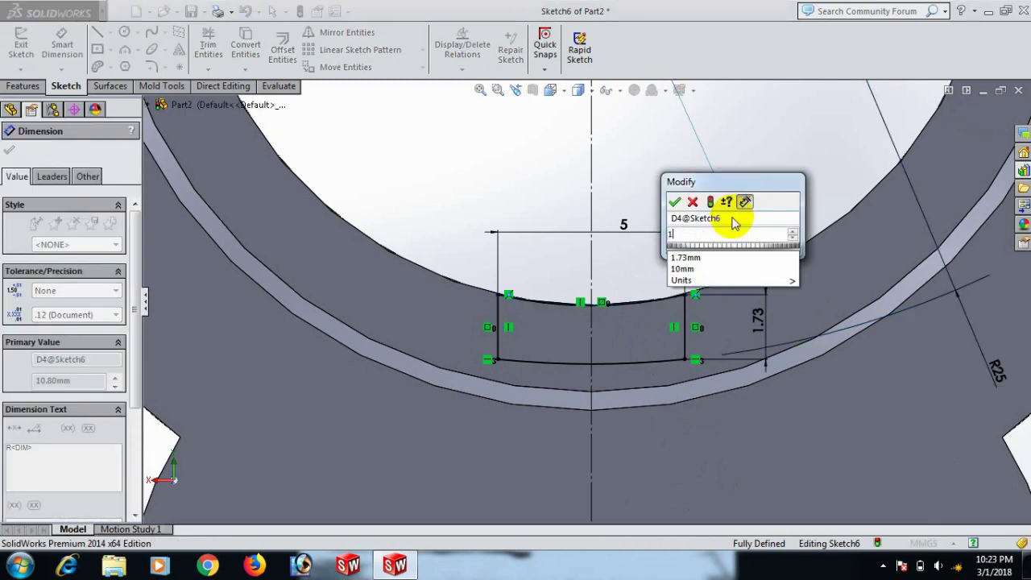
key("Return")
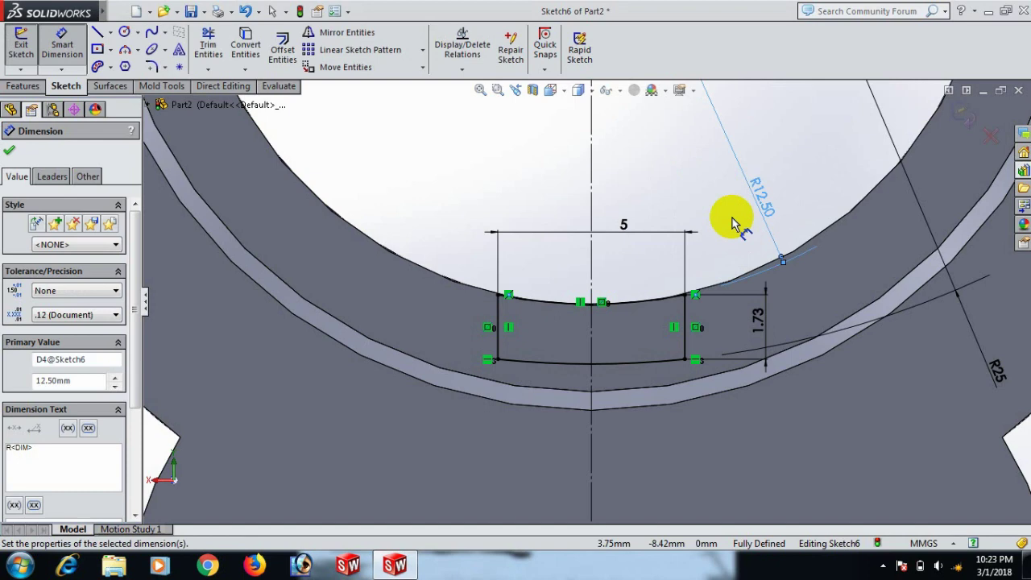
left_click(690, 225)
key("f")
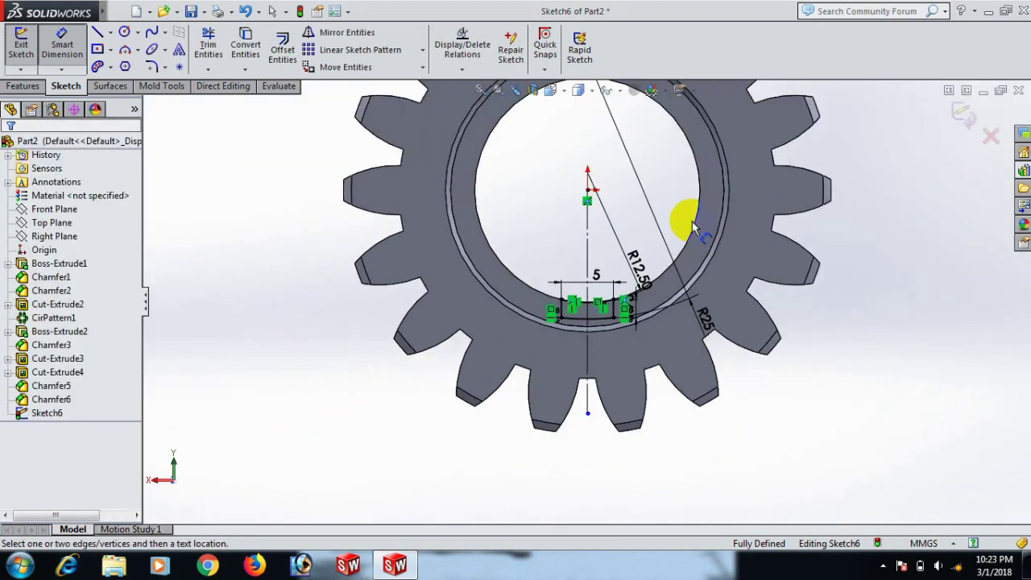
Zoom and orbit the gear into a 3-D view of the keyway sketch
scroll(612, 241, "down", 5)
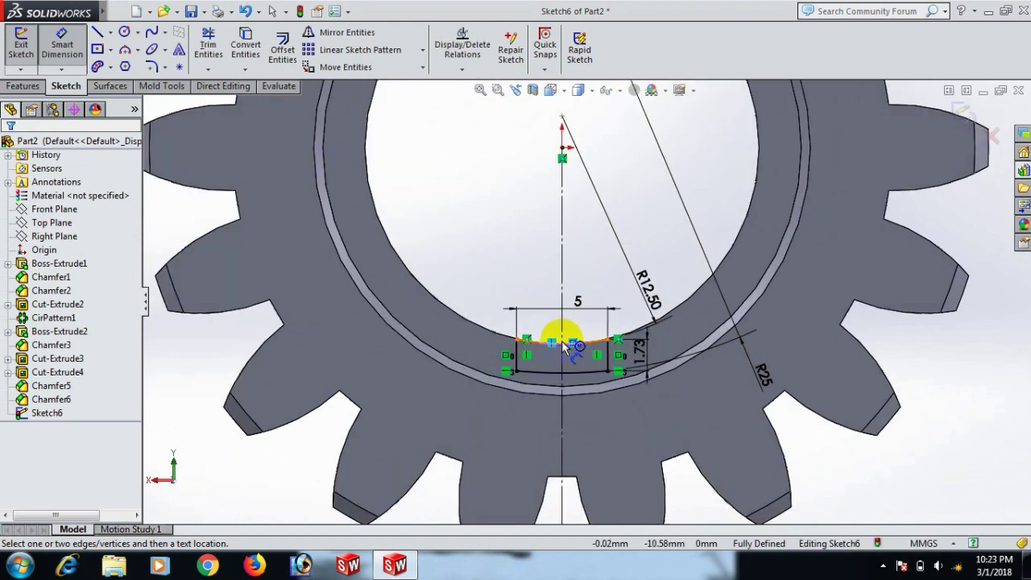
scroll(574, 226, "up", 3)
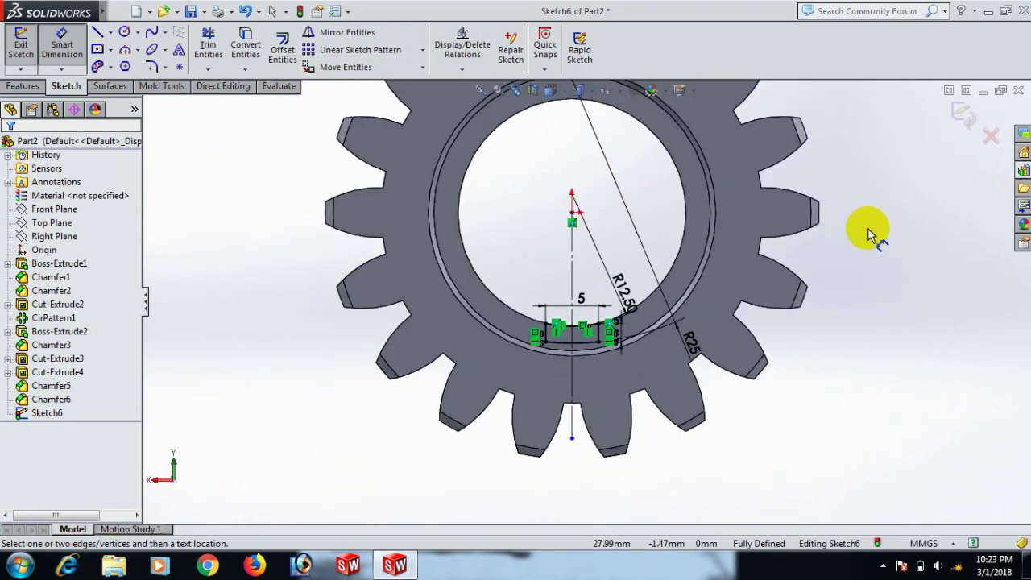
right_click(866, 227)
scroll(889, 198, "up", 3)
mouse_move(888, 198)
middle_mouse_down()
mouse_move(798, 282)
mouse_move(766, 343)
mouse_move(773, 322)
middle_mouse_up()
Cut the keyway sketch through all of the gear as an extruded cut
left_click(23, 86)
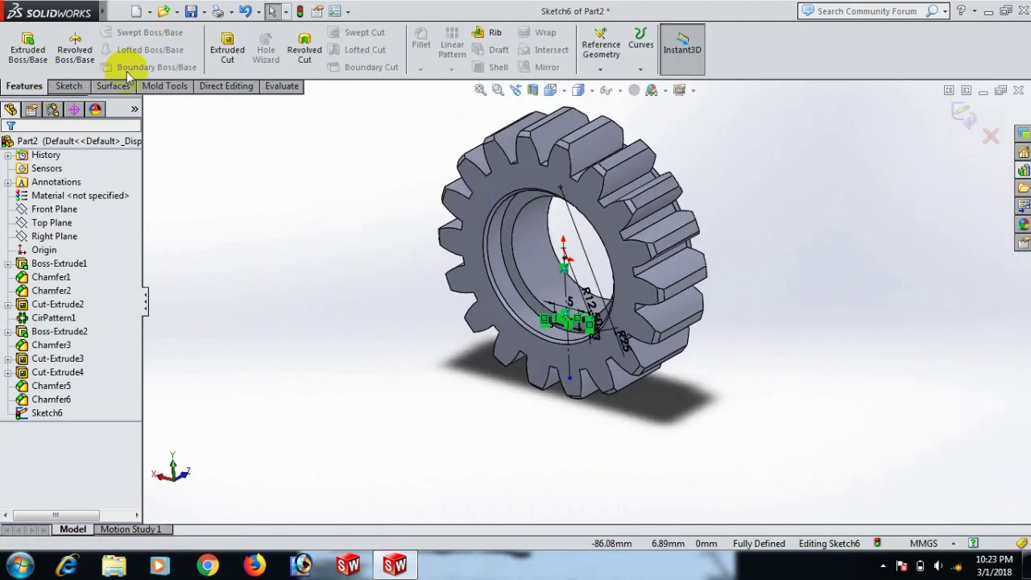
left_click(228, 57)
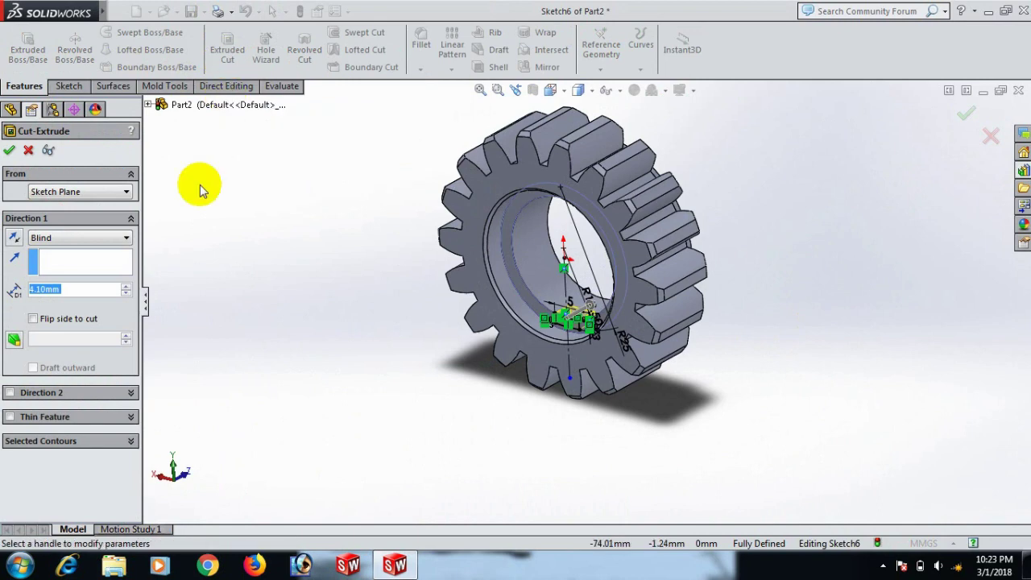
left_click(125, 239)
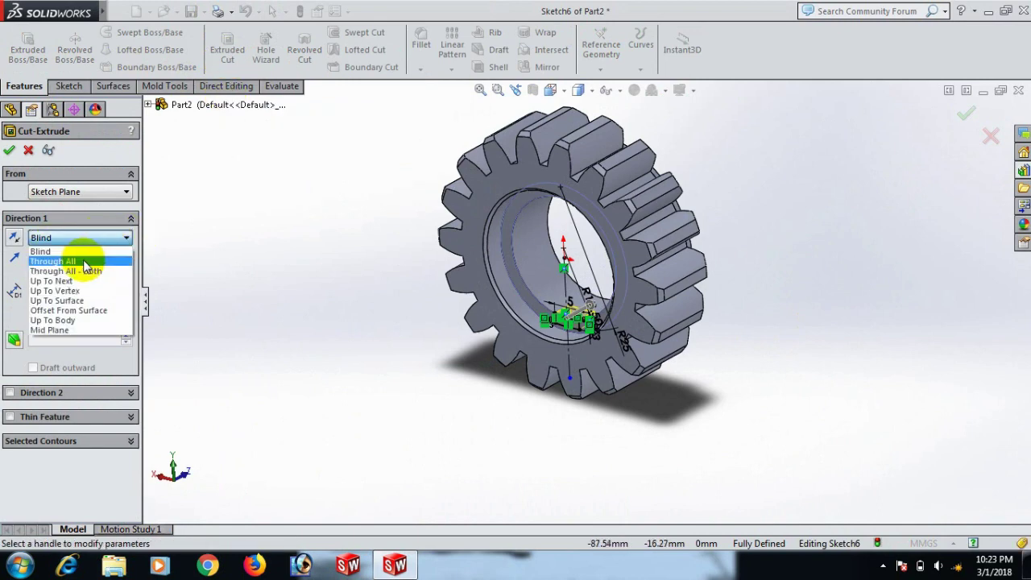
left_click(84, 261)
left_click(9, 151)
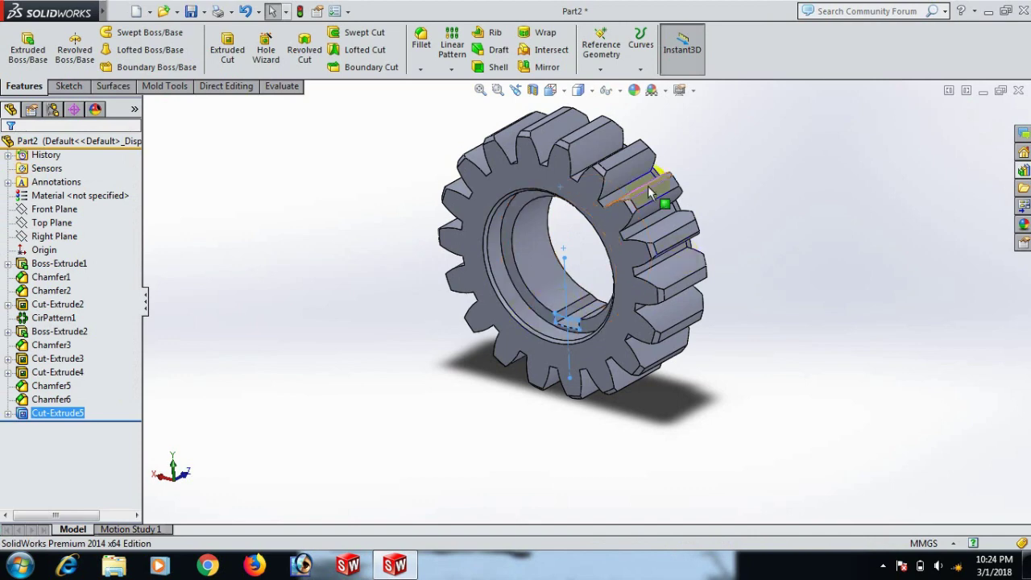
Clear the selection and turn the gear to face its bore head-on
left_click(878, 334)
middle_click_drag(816, 347, 861, 308)
scroll(846, 320, "down", 2)
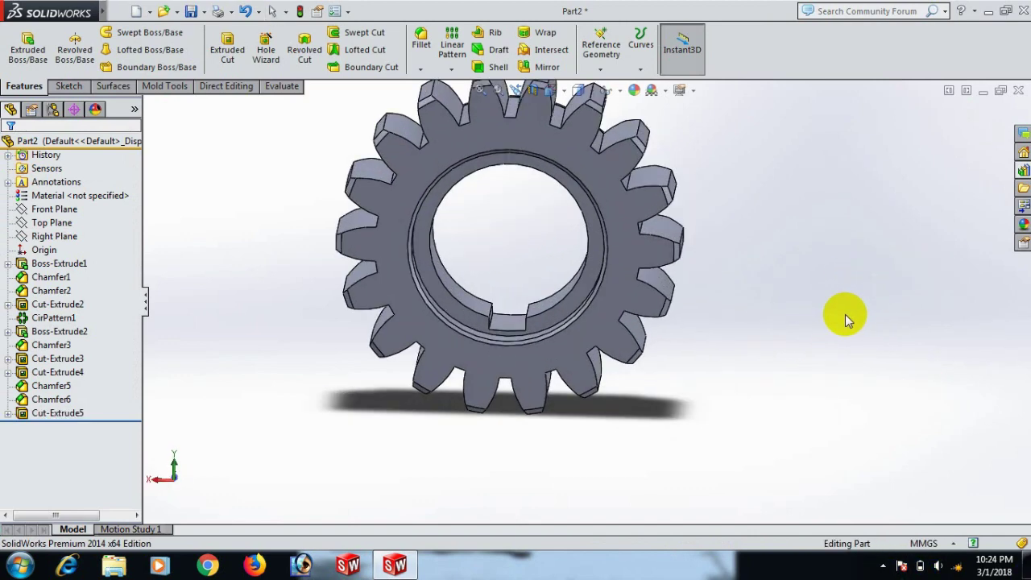
left_click(453, 69)
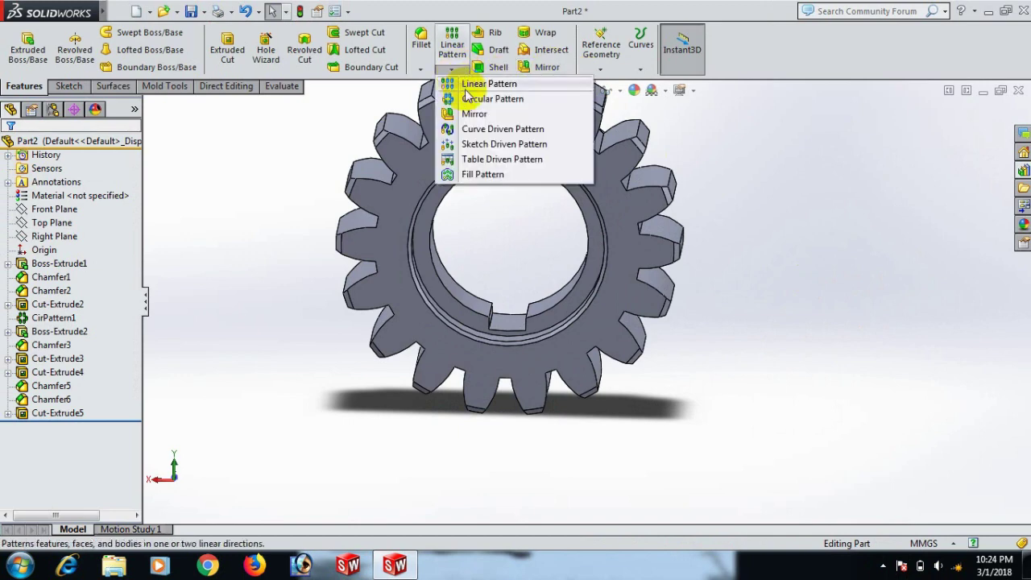
Circular-pattern Cut-Extrude5 around the bore's circular edge with 6 instances
left_click(472, 97)
middle_click_drag(548, 379, 515, 396)
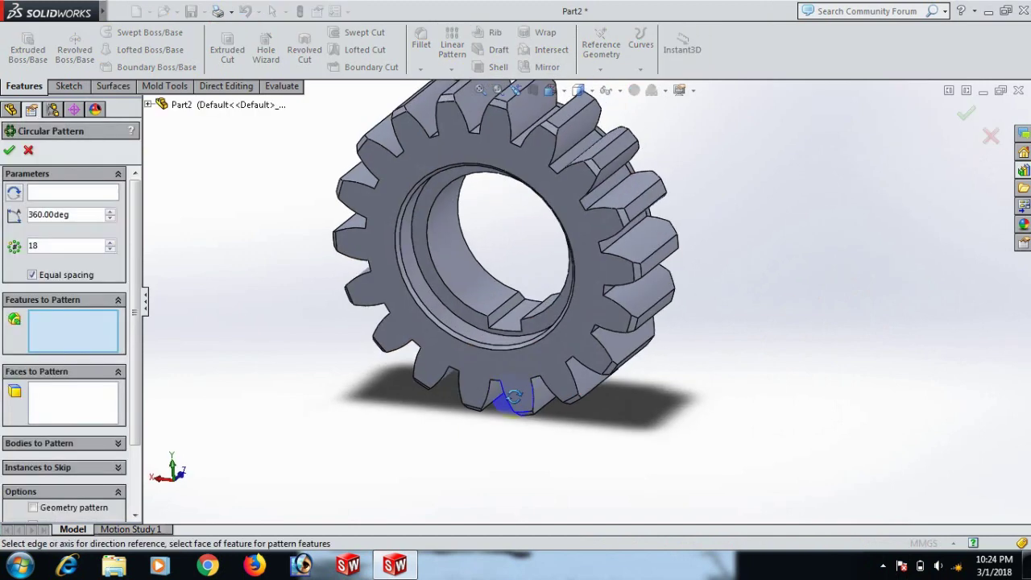
scroll(514, 397, "down", 4)
left_click(527, 300)
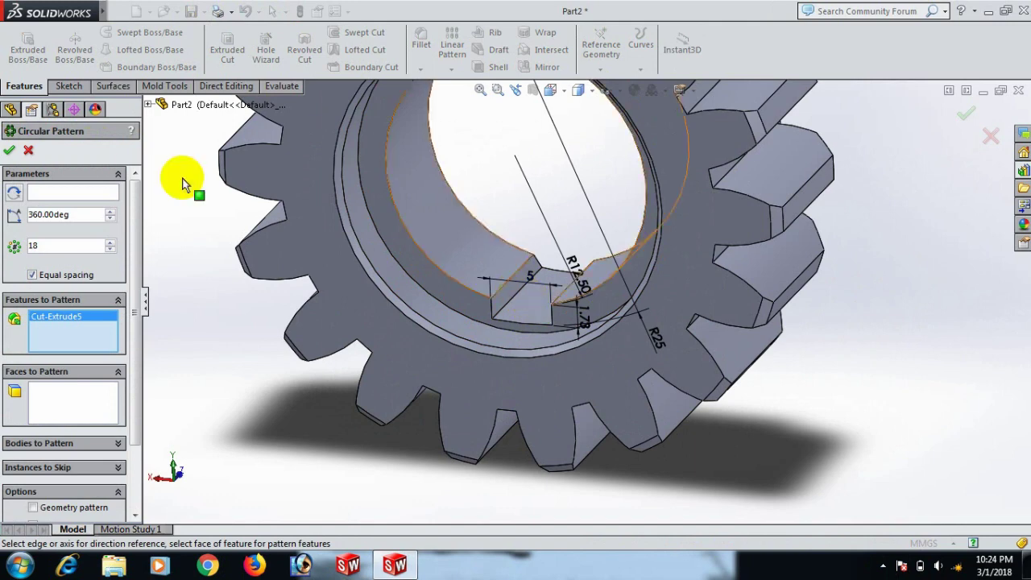
left_click(82, 194)
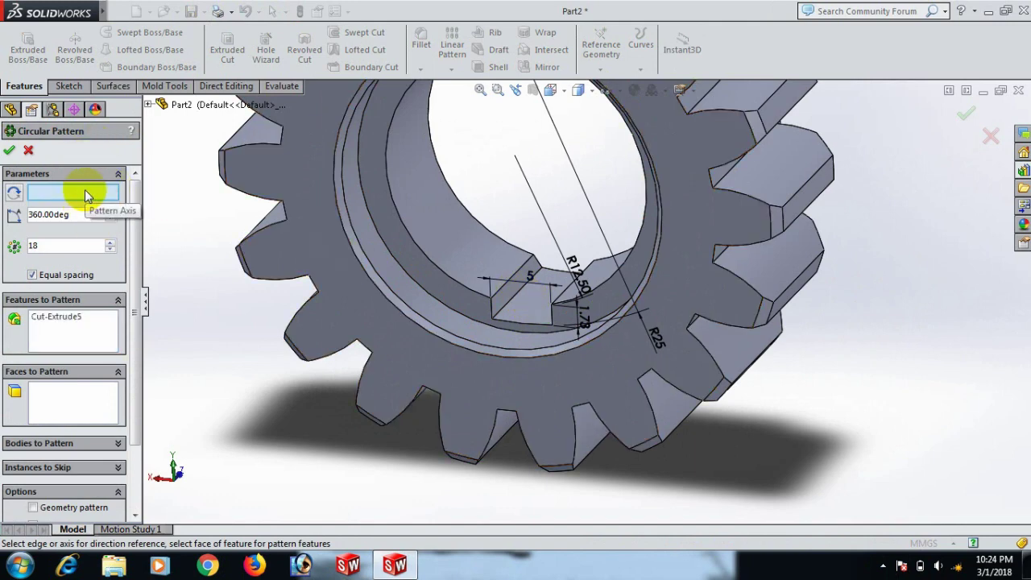
left_click(414, 241)
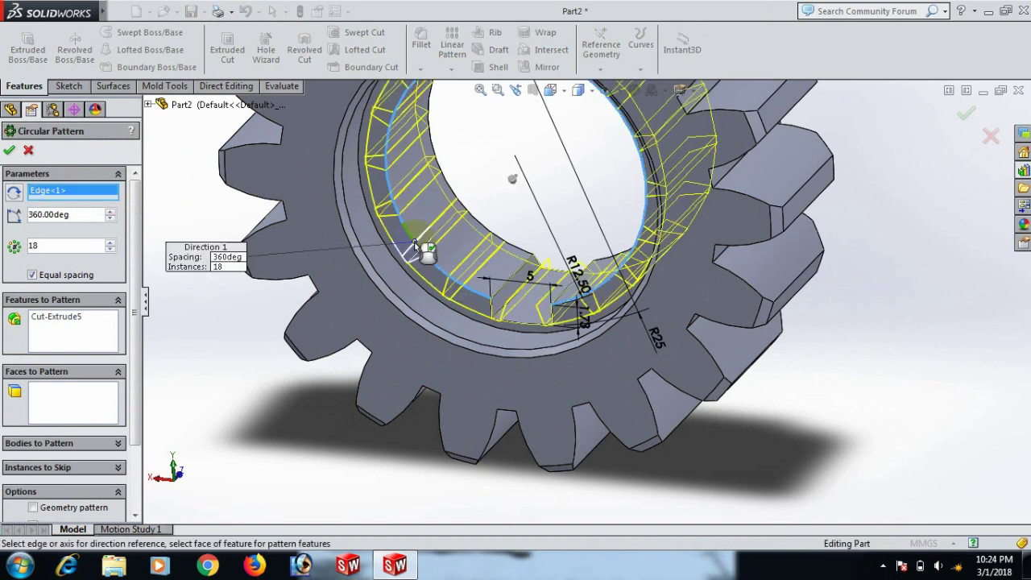
double_click(70, 246)
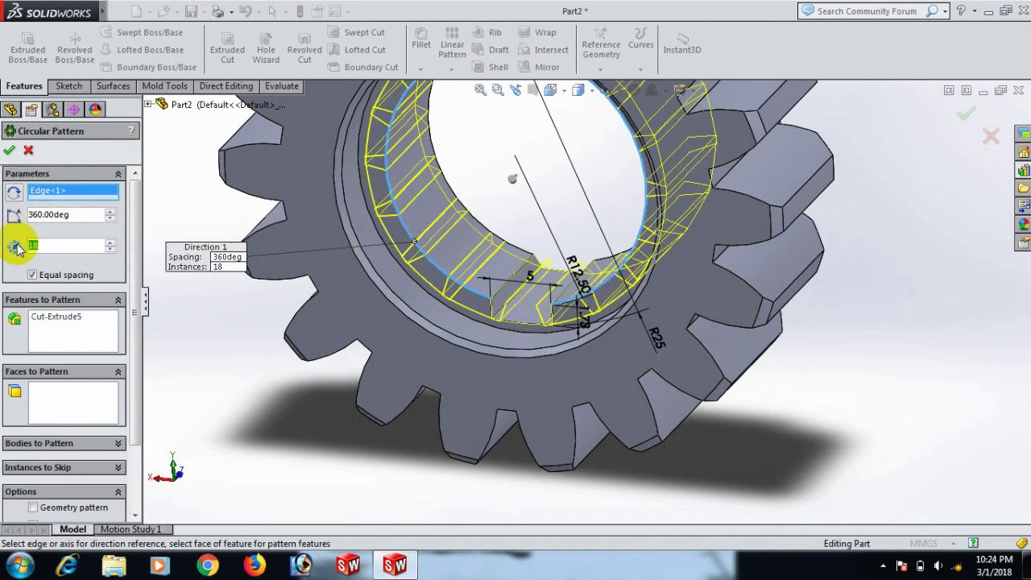
type("6")
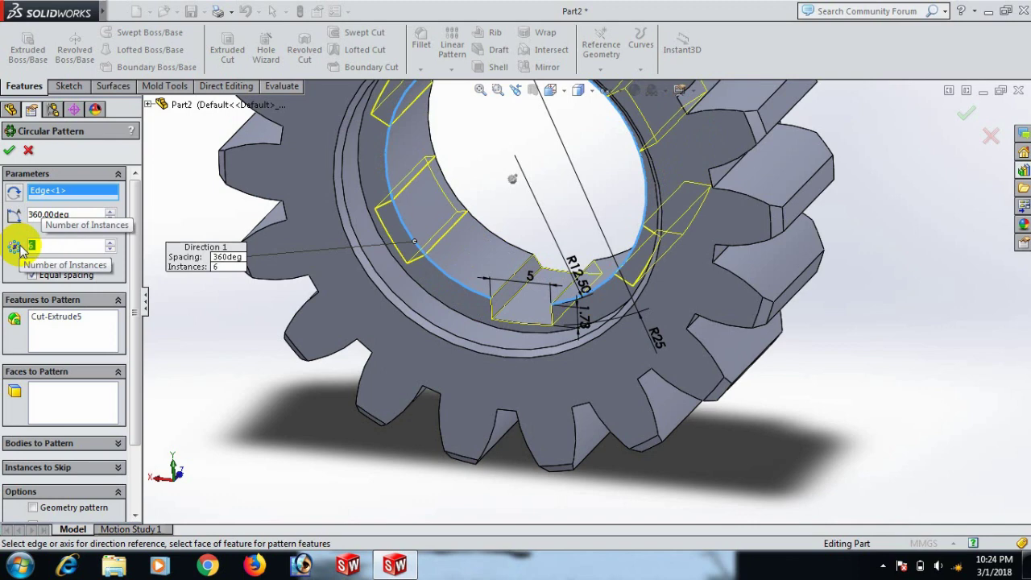
left_click(8, 151)
Show the gear in Isometric orientation with Shaded display, no edge lines
left_click(875, 399)
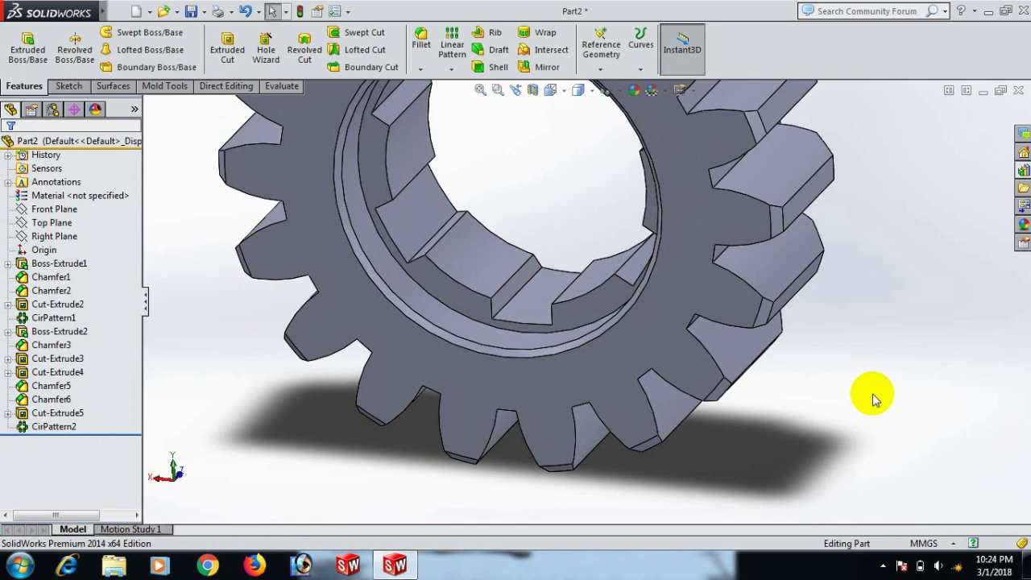
key("space")
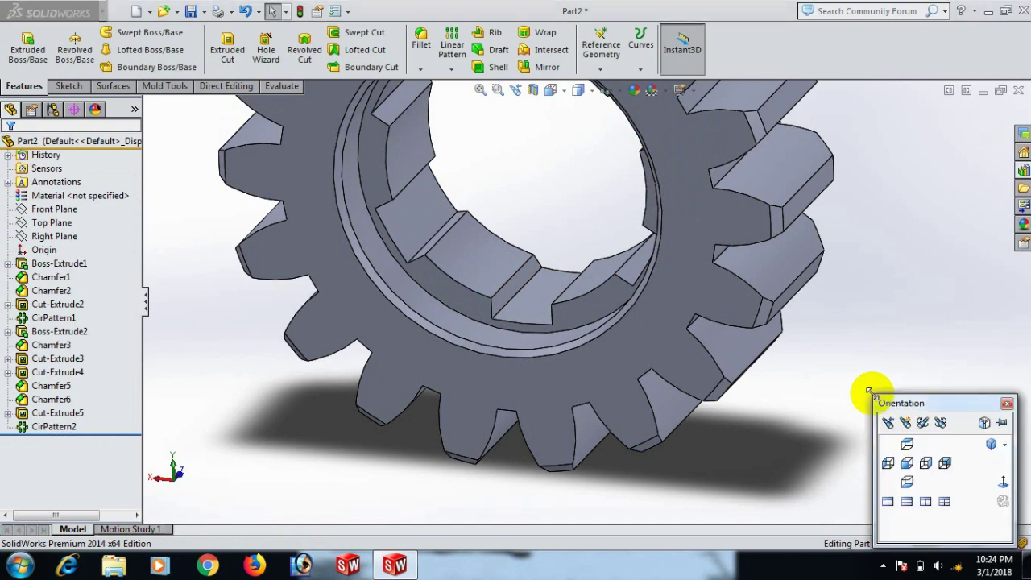
left_click(990, 445)
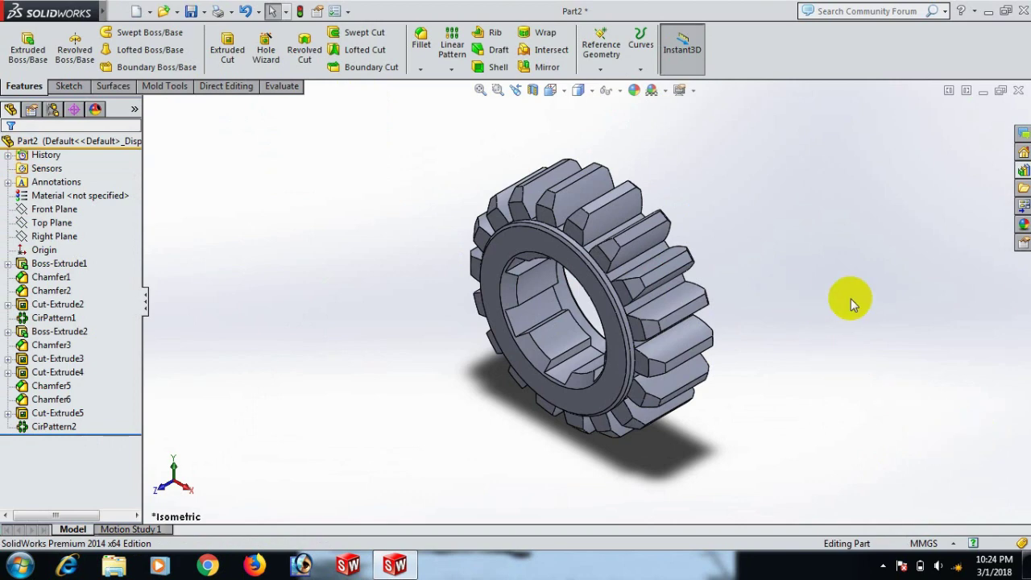
left_click(592, 91)
left_click(579, 127)
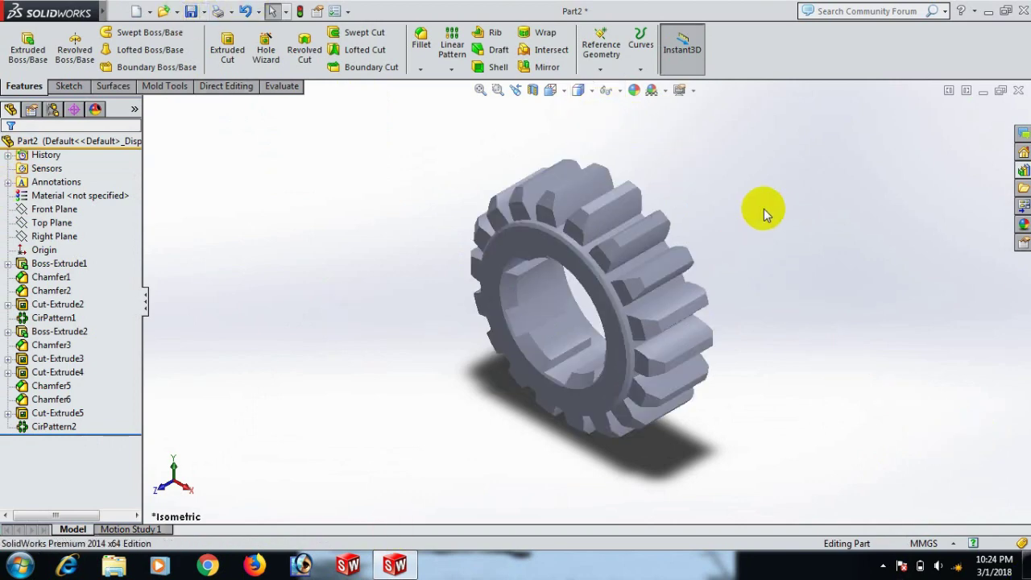
scroll(768, 216, "down", 2)
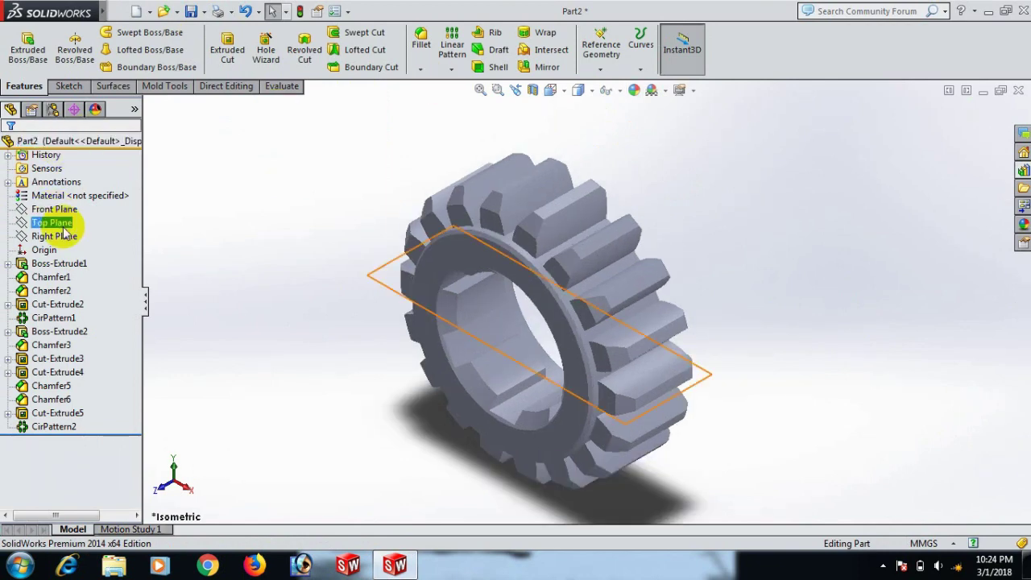
Assign Brass as the part's material from the Material entry
left_click(64, 263)
left_click(85, 195)
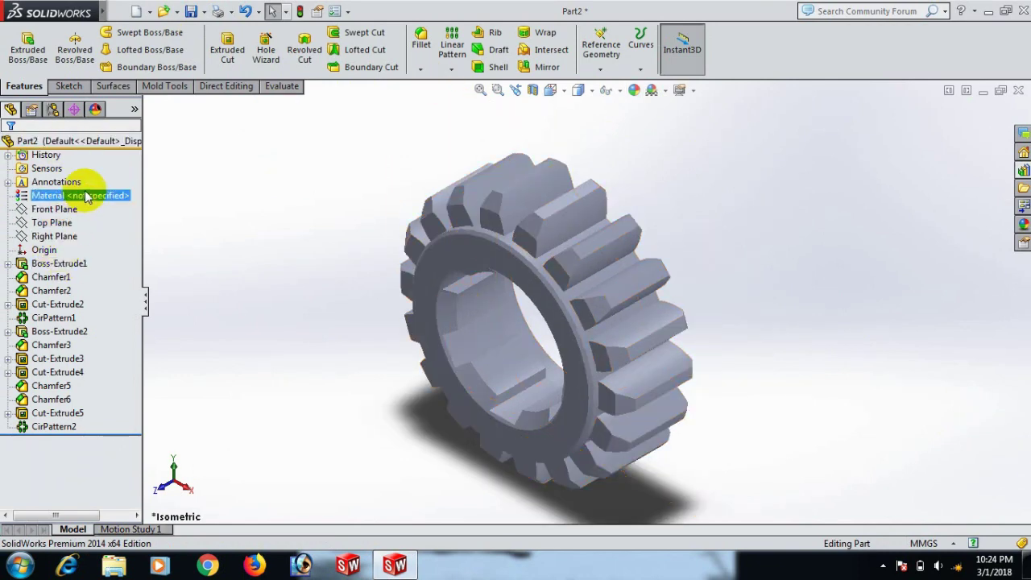
right_click(87, 194)
left_click(133, 327)
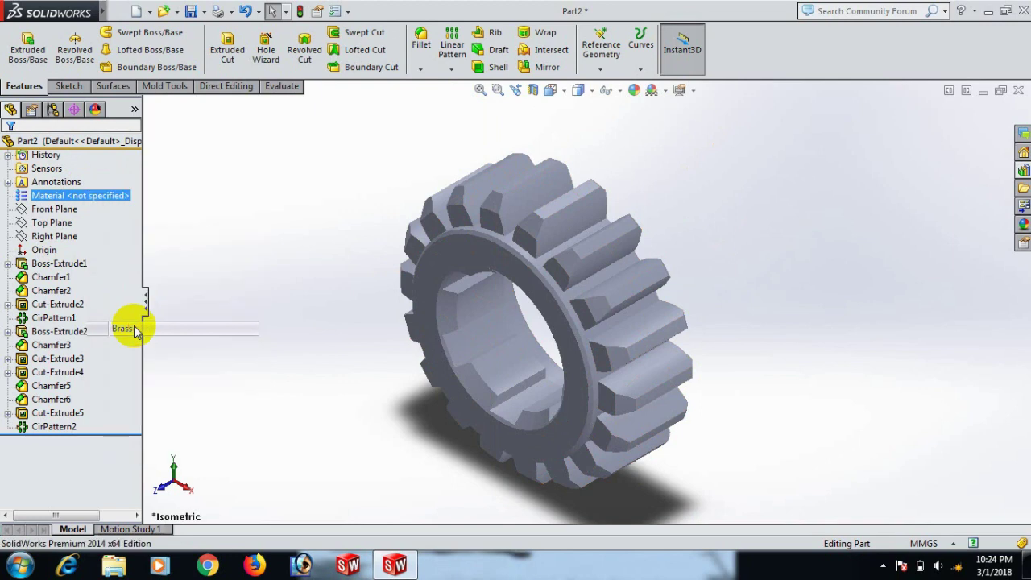
Replace the material with Copper so the gear renders copper-coloured
right_click(45, 197)
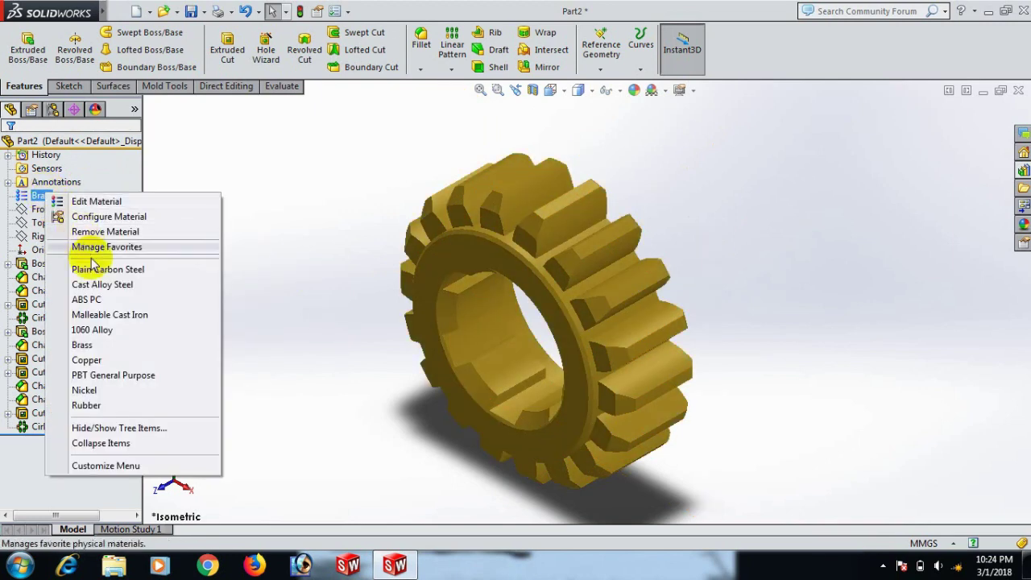
left_click(86, 360)
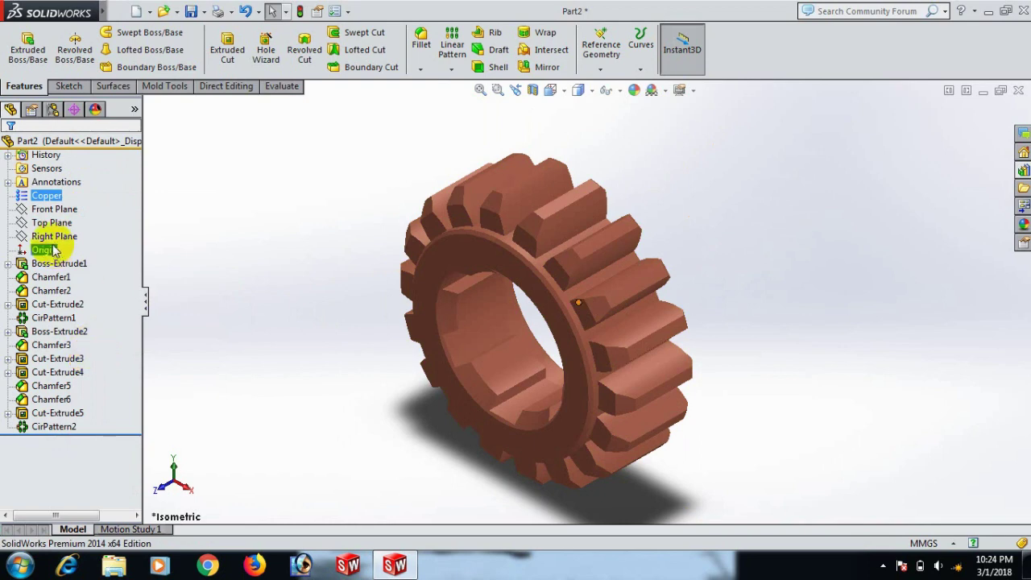
left_click(319, 303)
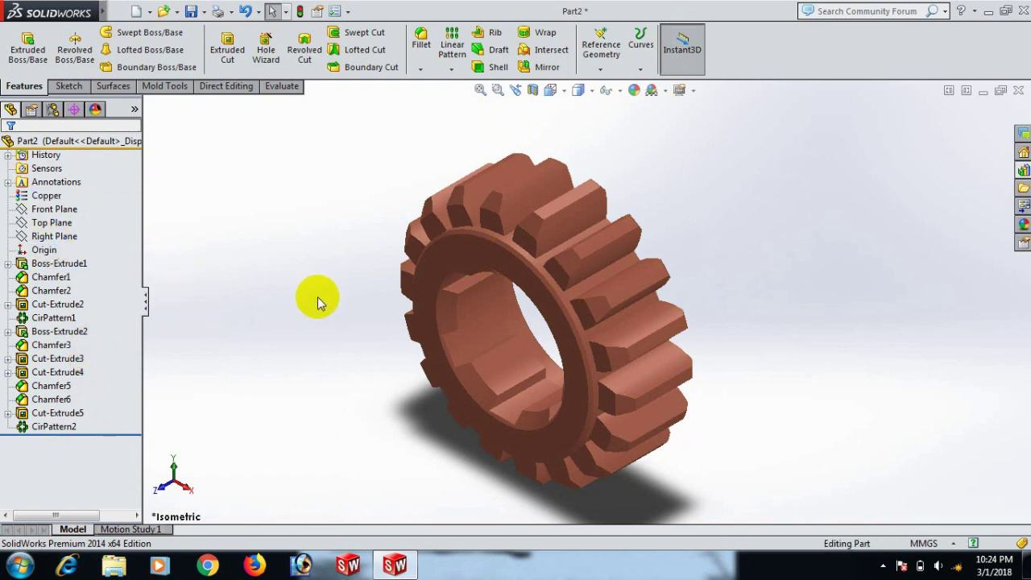